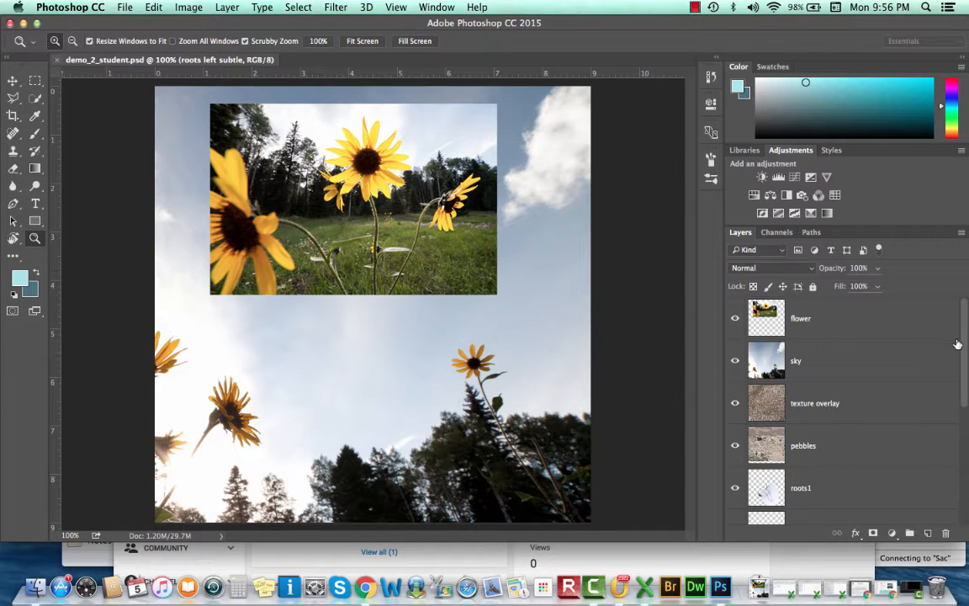
Step: Select the central sunflower's head on the flower layer using the Quick Selection tool with a brush size of 10
{"action": "left_click", "coordinate": [893, 321]}
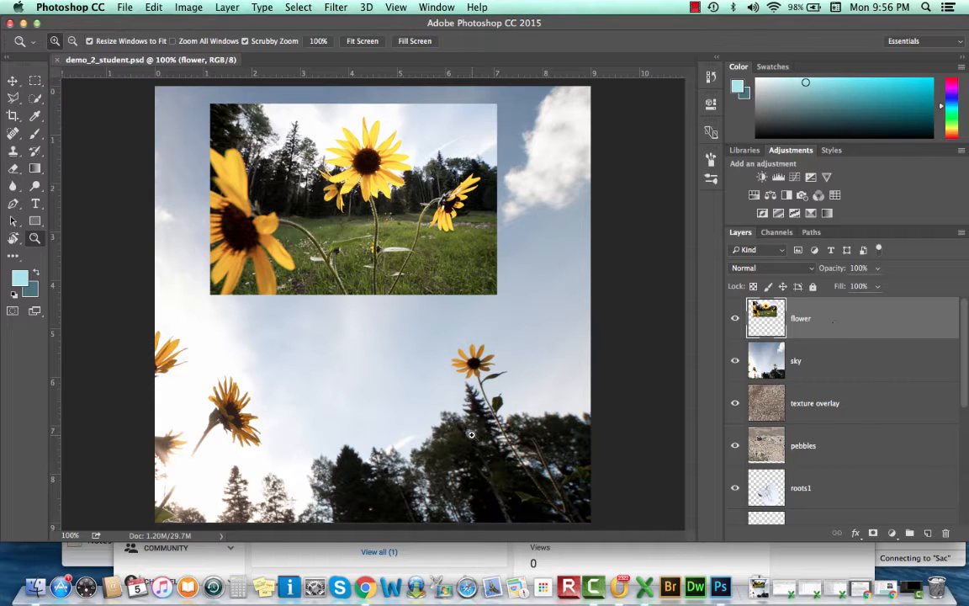
{"action": "left_click", "coordinate": [366, 179]}
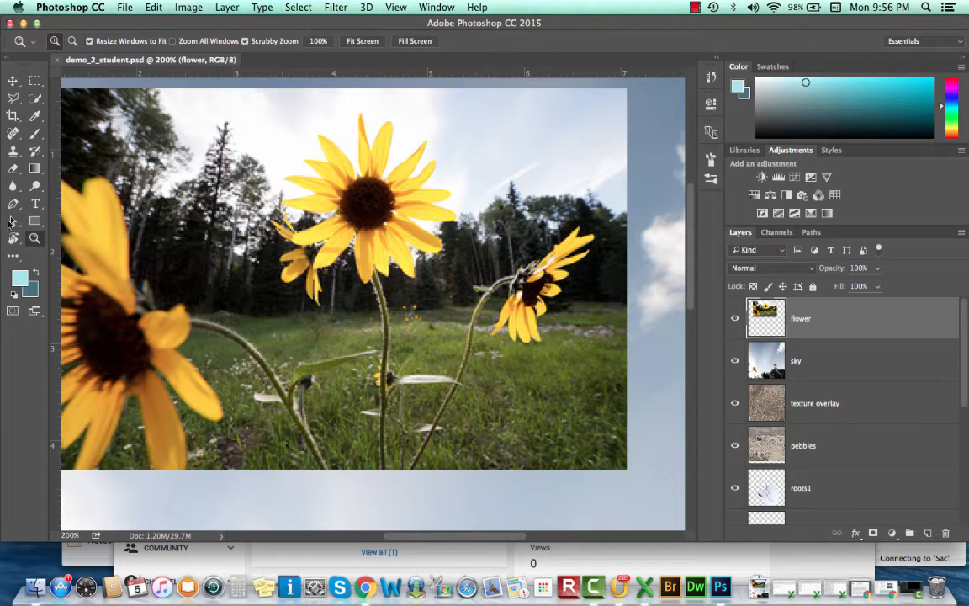
{"action": "left_click", "coordinate": [34, 100]}
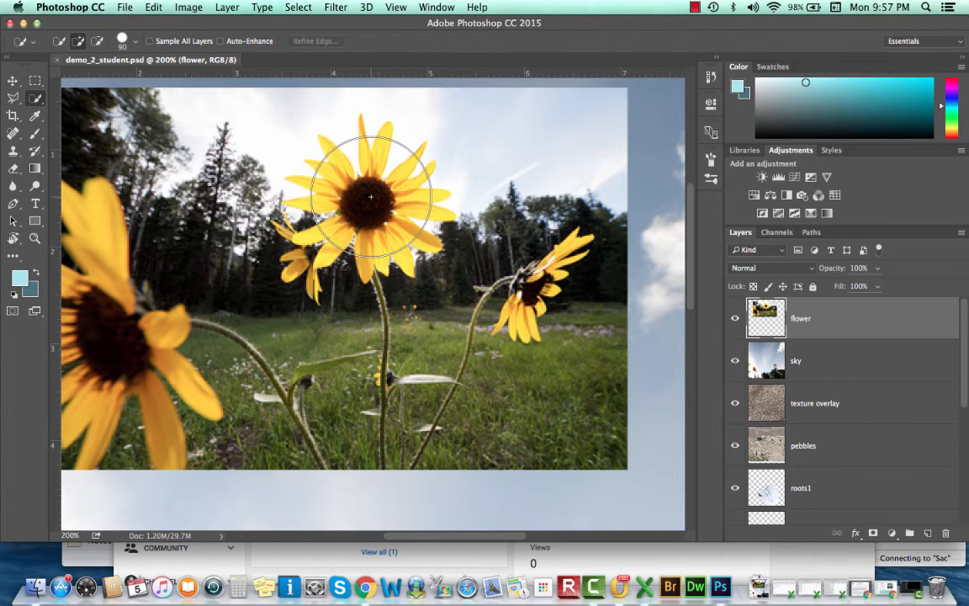
{"action": "key", "text": "bracketleft"}
{"action": "key", "text": "bracketleft"}
{"action": "key", "text": "bracketleft"}
{"action": "key", "text": "bracketleft"}
{"action": "key", "text": "bracketleft"}
{"action": "key", "text": "bracketleft"}
{"action": "key", "text": "bracketleft"}
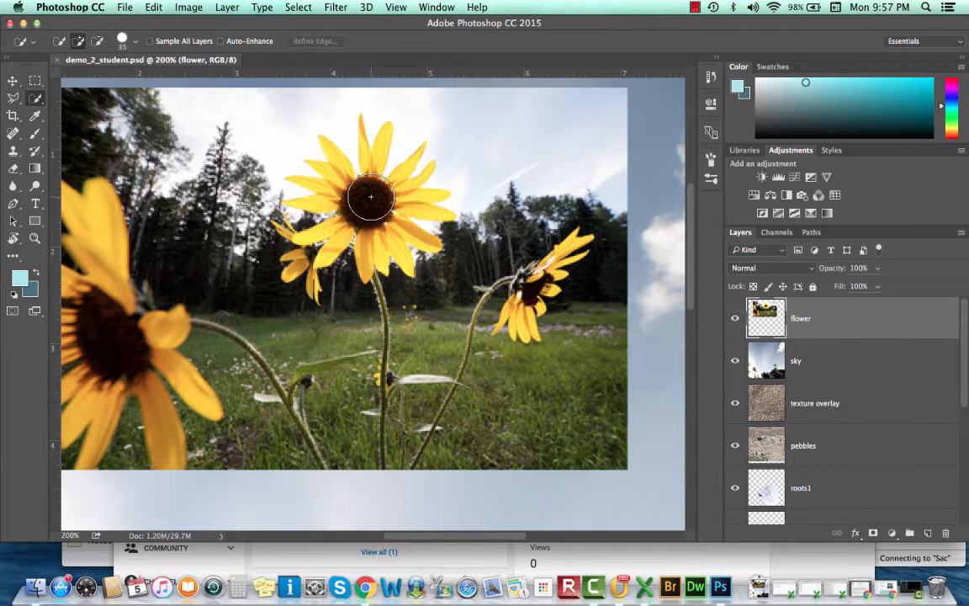
{"action": "key", "text": "bracketleft"}
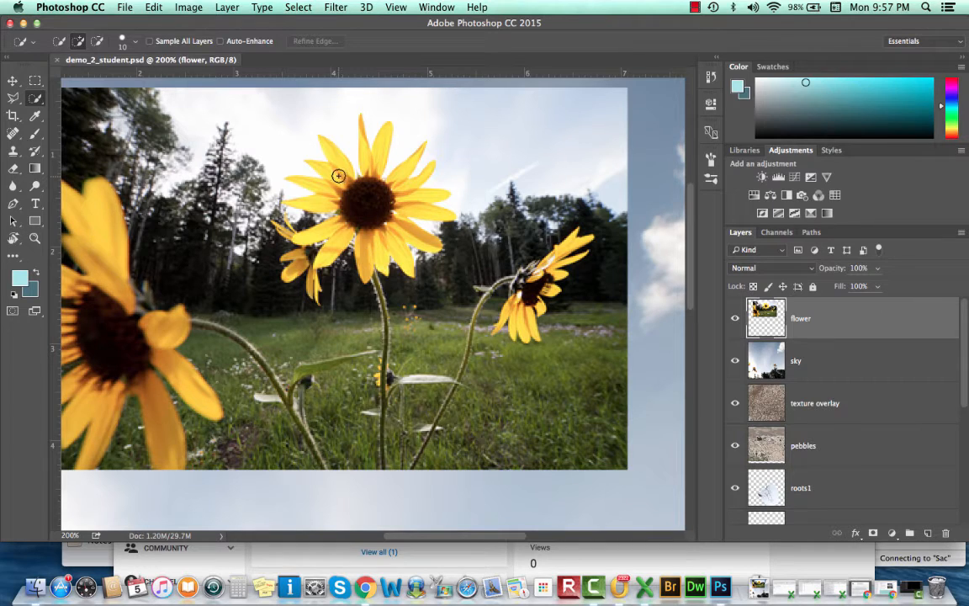
{"action": "mouse_move", "coordinate": [337, 175]}
{"action": "left_mouse_down"}
{"action": "mouse_move", "coordinate": [398, 200]}
{"action": "mouse_move", "coordinate": [375, 222]}
{"action": "mouse_move", "coordinate": [382, 233]}
{"action": "mouse_move", "coordinate": [347, 227]}
{"action": "mouse_move", "coordinate": [371, 173]}
{"action": "left_mouse_up"}
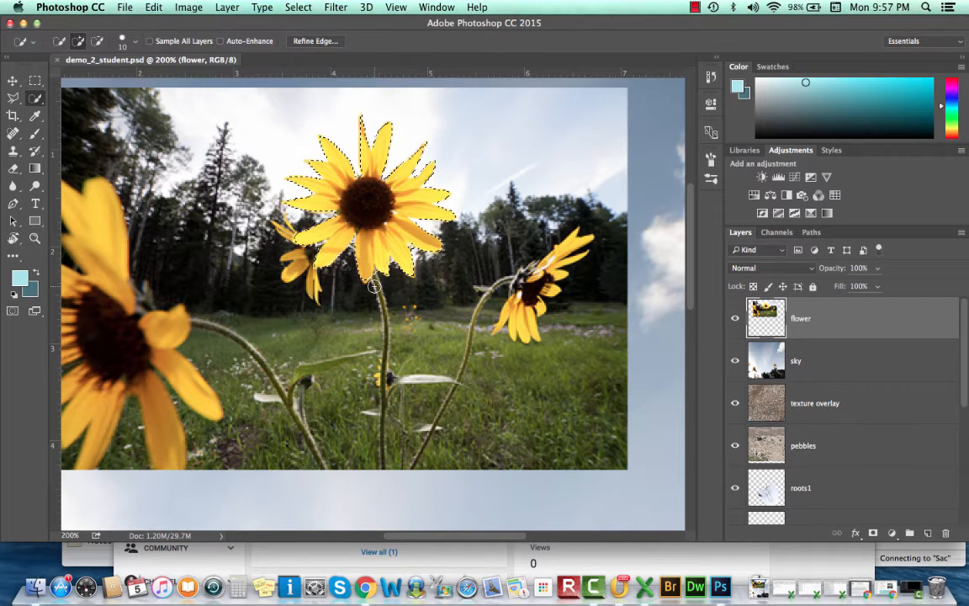
Step: Extend the selection down the central sunflower's stem to the photo's lower edge with a brush size of 5
{"action": "scroll", "coordinate": [374, 286], "scroll_direction": "down", "scroll_amount": 3}
{"action": "scroll", "coordinate": [374, 286], "scroll_direction": "down", "scroll_amount": 1}
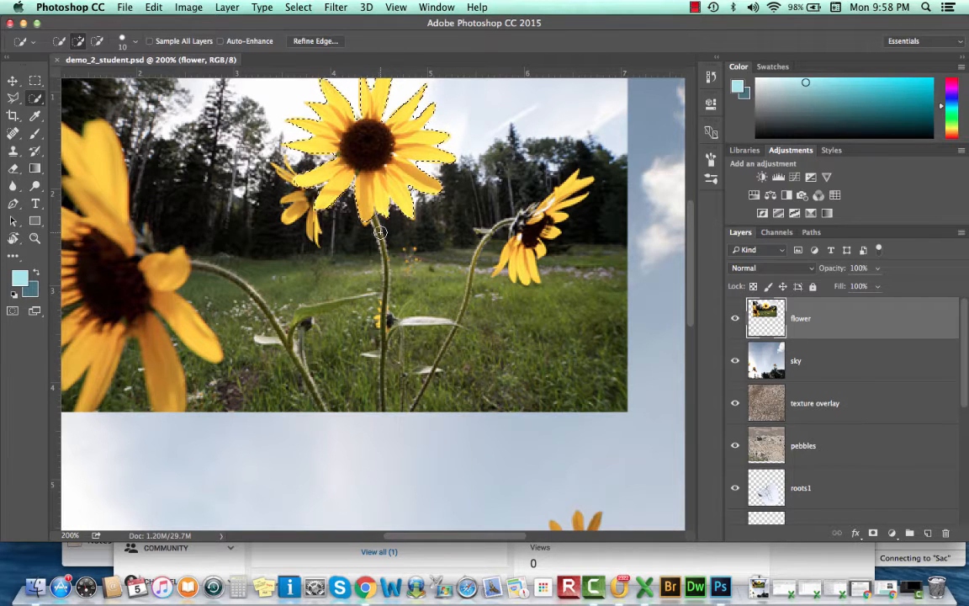
{"action": "key", "text": "bracketleft"}
{"action": "key", "text": "bracketleft"}
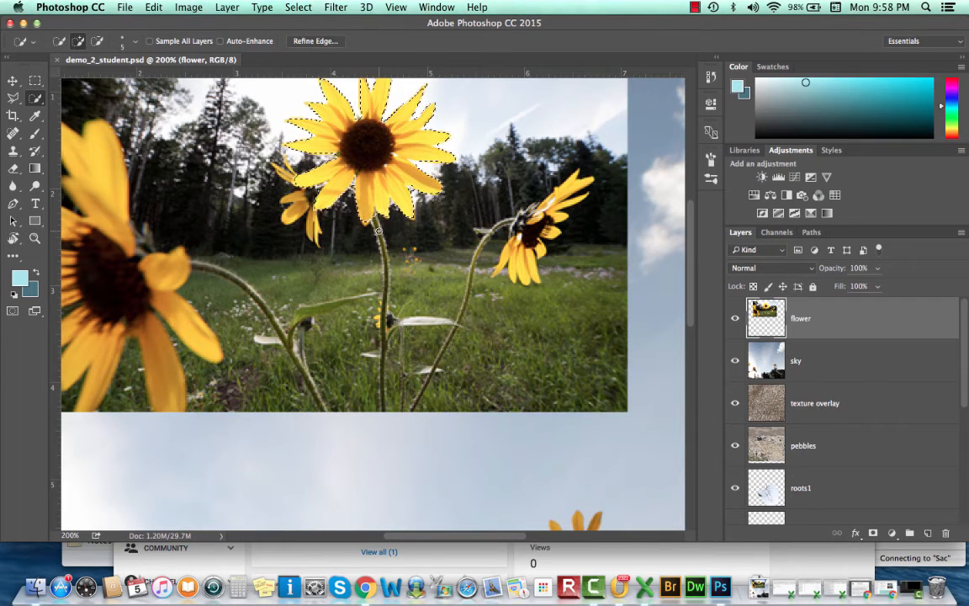
{"action": "left_click_drag", "start_coordinate": [373, 216], "coordinate": [378, 232]}
{"action": "scroll", "coordinate": [387, 270], "scroll_direction": "down", "scroll_amount": 3}
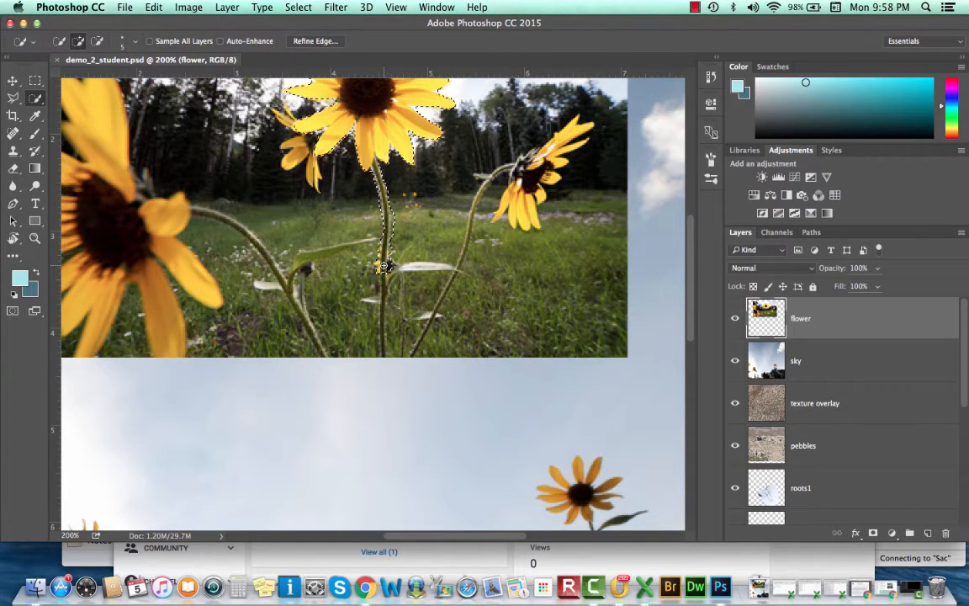
{"action": "scroll", "coordinate": [383, 265], "scroll_direction": "down", "scroll_amount": 3}
{"action": "left_click_drag", "start_coordinate": [383, 220], "coordinate": [382, 256]}
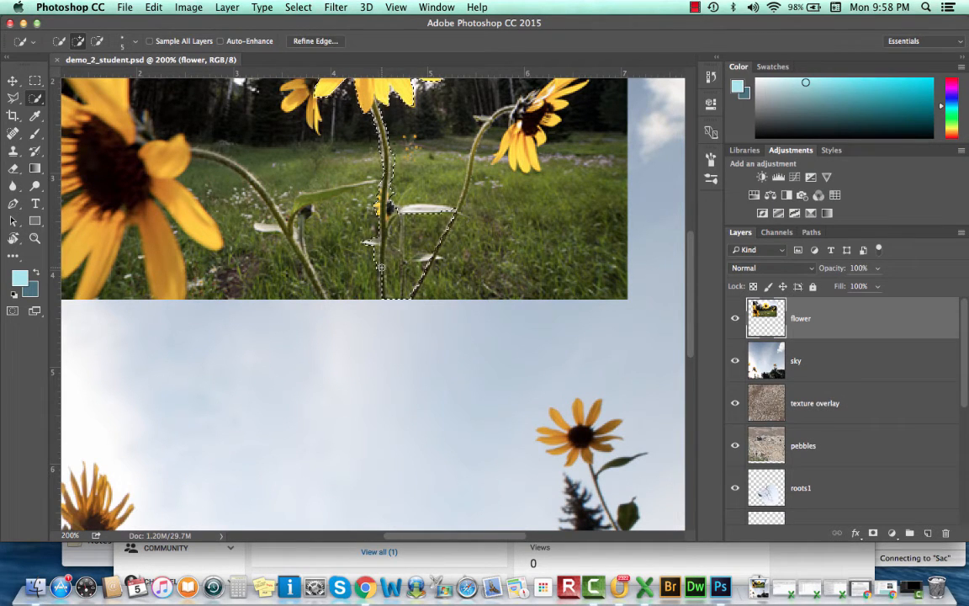
Step: Subtract the neighbouring stem, the leaves and the grass around the lower stem from the selection with a brush size of 35
{"action": "scroll", "coordinate": [429, 228], "scroll_direction": "up", "scroll_amount": 6}
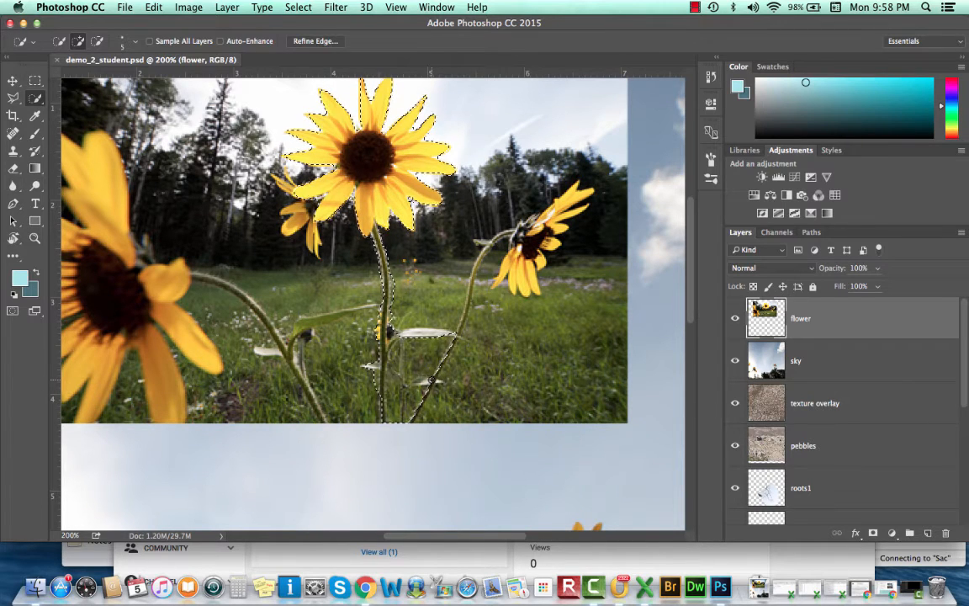
{"action": "key", "text": "bracketright"}
{"action": "key", "text": "bracketright"}
{"action": "key", "text": "bracketright"}
{"action": "key", "text": "bracketright"}
{"action": "key", "text": "bracketright"}
{"action": "key", "text": "bracketright"}
{"action": "left_click", "coordinate": [97, 42]}
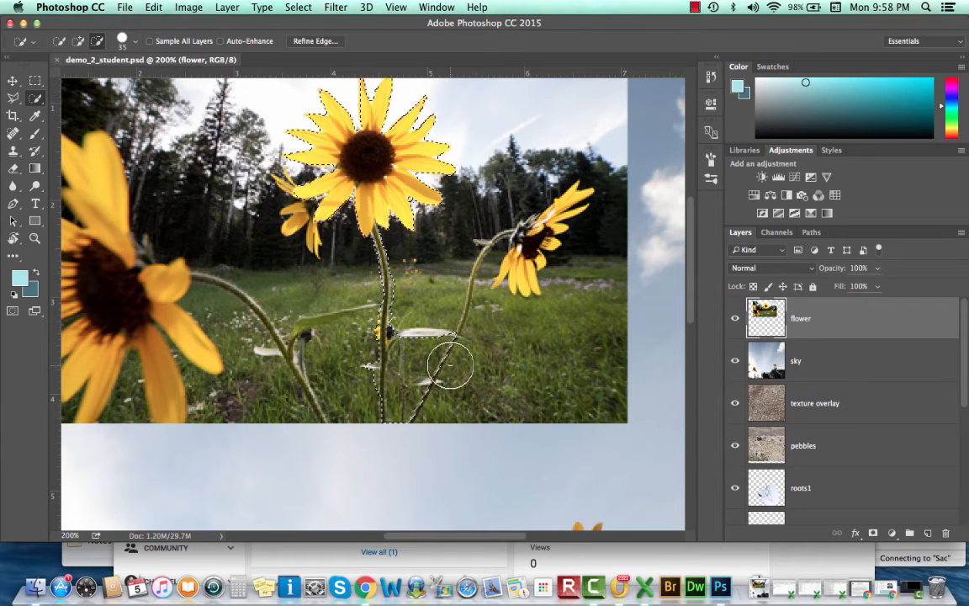
{"action": "left_click_drag", "start_coordinate": [448, 338], "coordinate": [430, 371]}
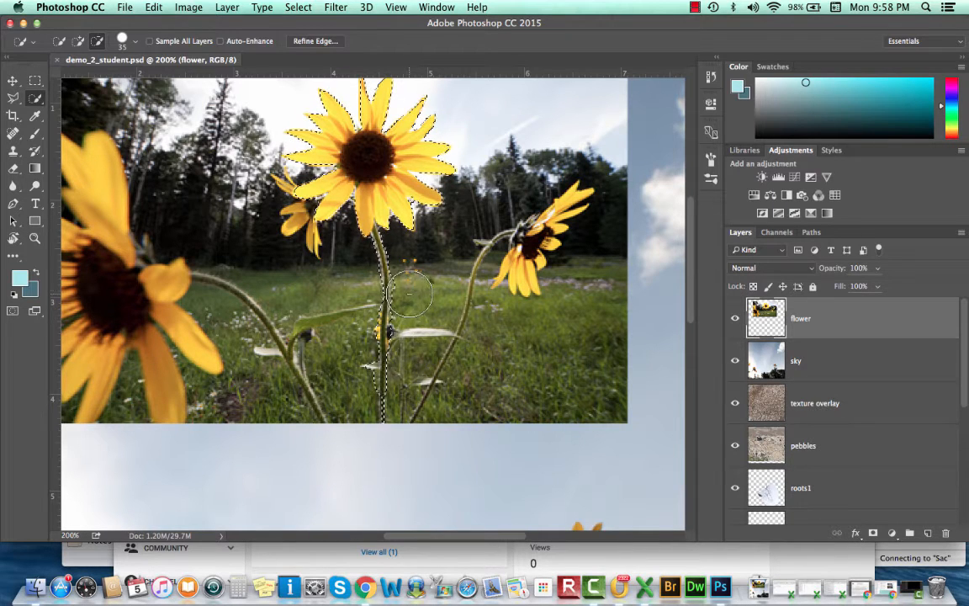
{"action": "left_click", "coordinate": [363, 380]}
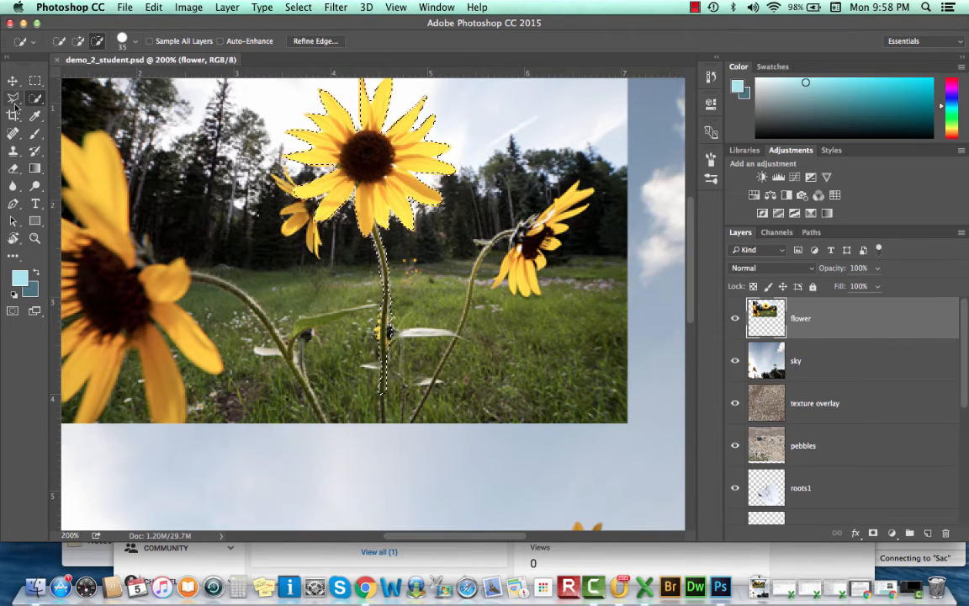
Step: Trim the excess selection beside the central stem near the small yellow bud with a subtracting brush of size 15
{"action": "key", "text": "bracketleft"}
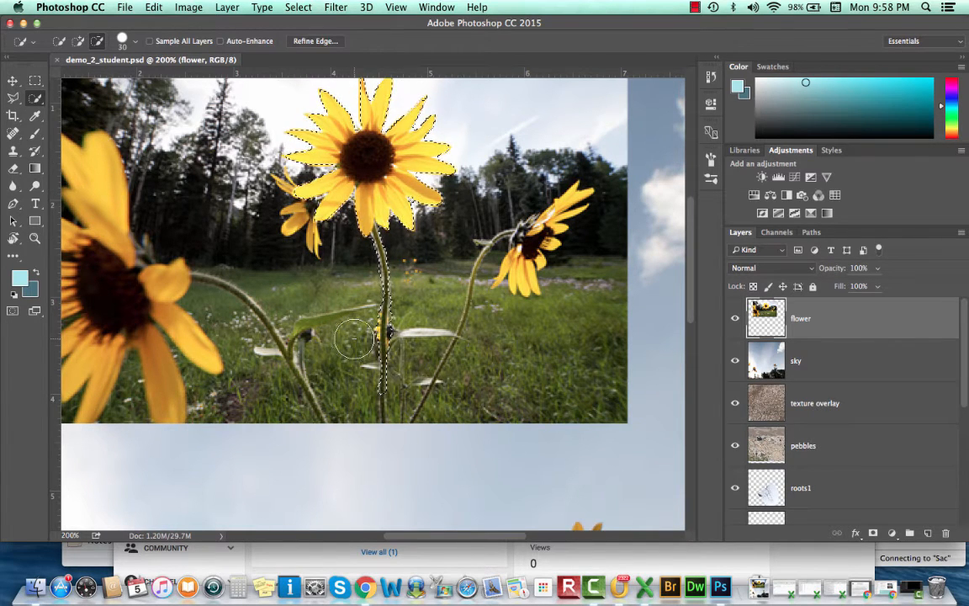
{"action": "key", "text": "bracketleft"}
{"action": "key", "text": "bracketleft"}
{"action": "key", "text": "bracketleft"}
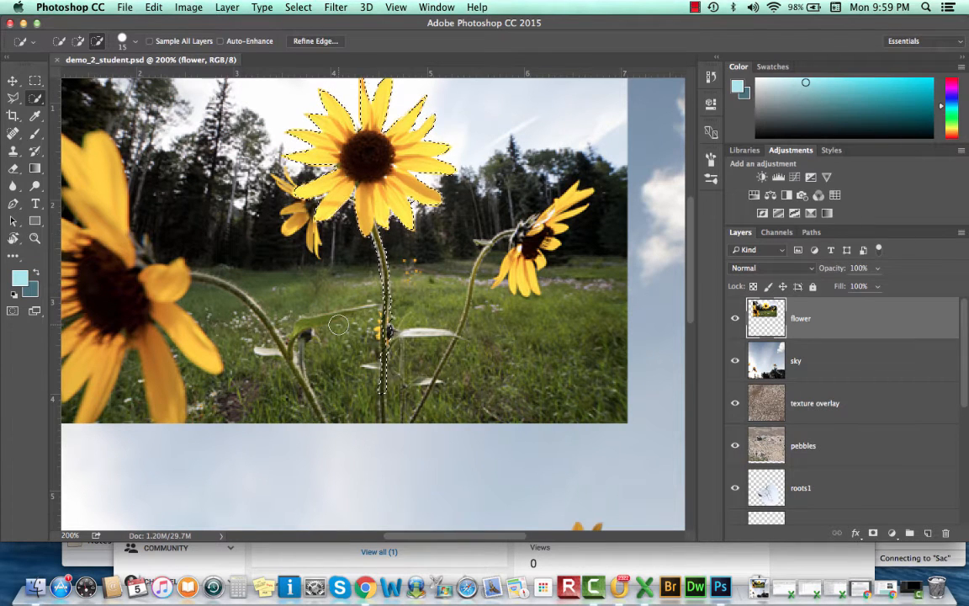
{"action": "scroll", "coordinate": [338, 324], "scroll_direction": "up", "scroll_amount": 3}
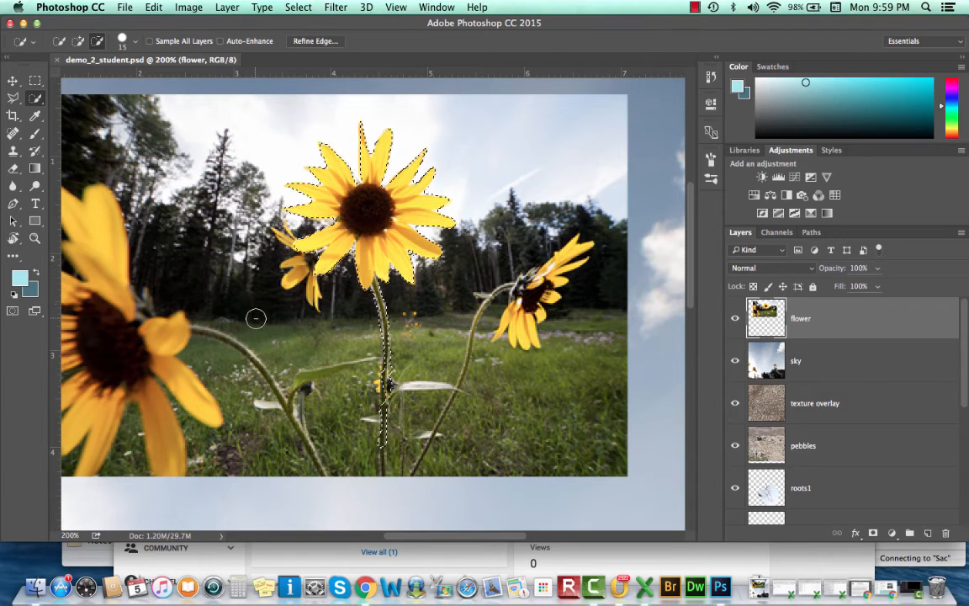
{"action": "left_click", "coordinate": [96, 43]}
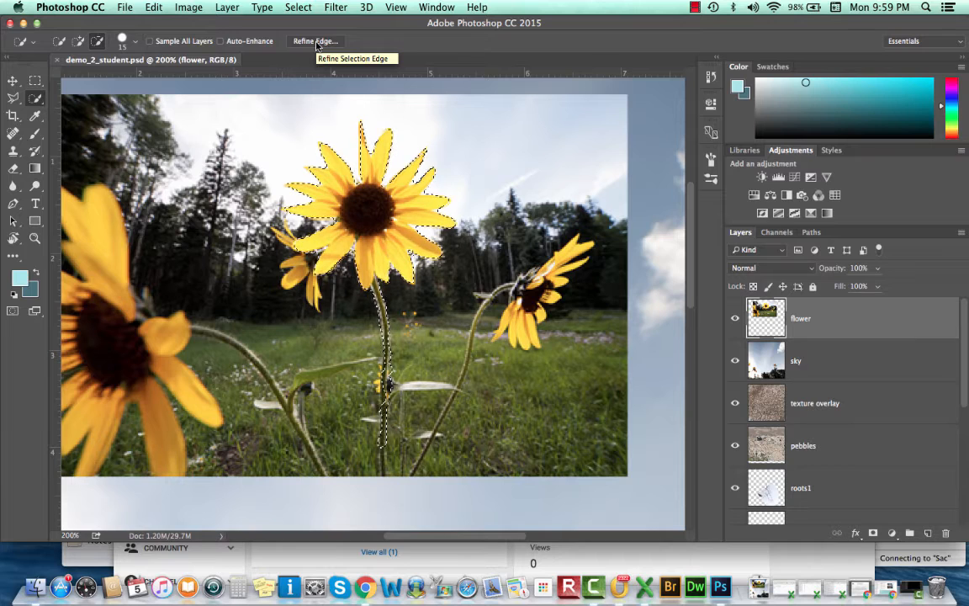
Step: Open Refine Edge for the flower selection, enable Smart Radius and set the radius to 2.2 px
{"action": "left_click", "coordinate": [299, 8]}
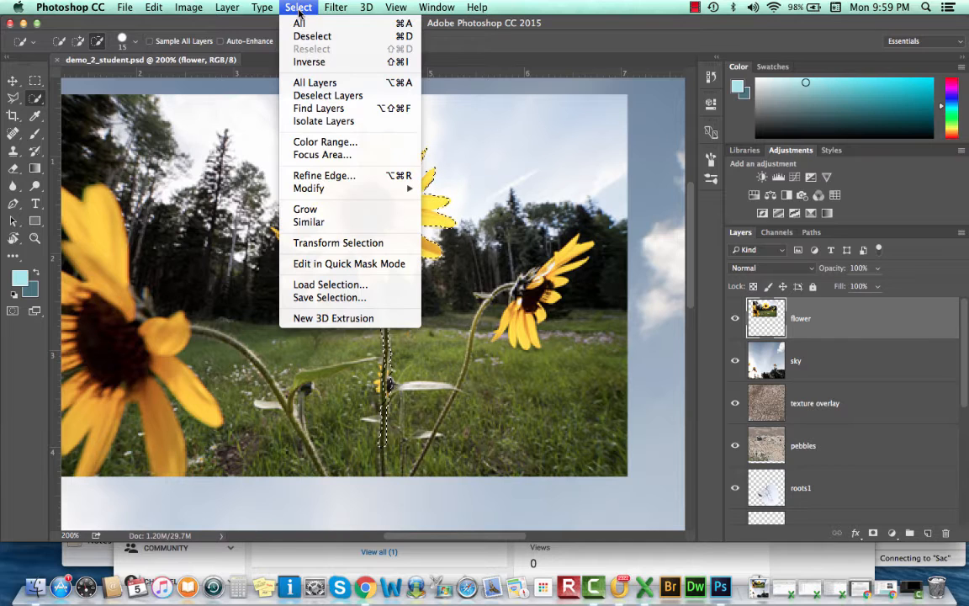
{"action": "left_click", "coordinate": [324, 177]}
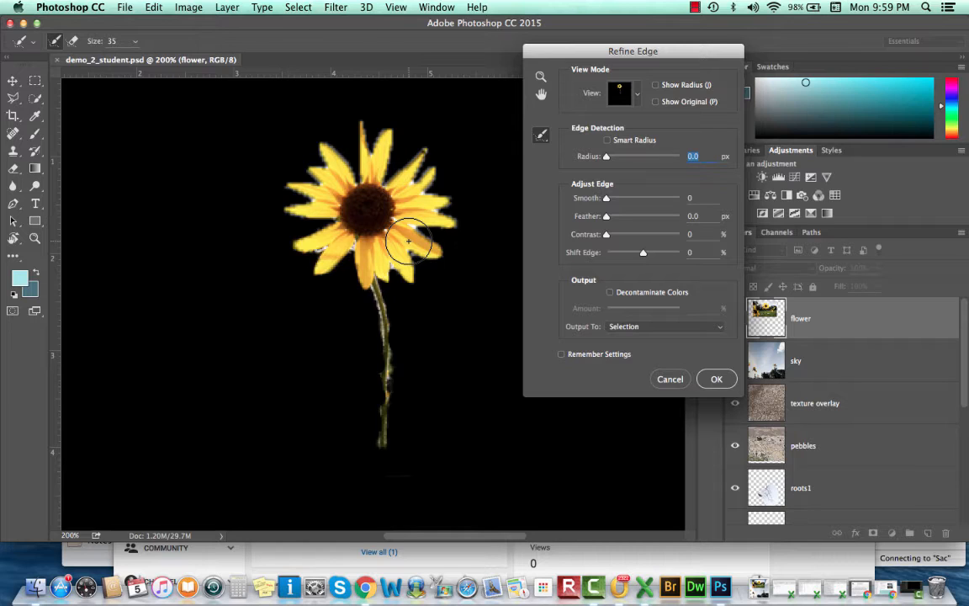
{"action": "left_click", "coordinate": [607, 143]}
{"action": "left_click_drag", "start_coordinate": [607, 159], "coordinate": [611, 160]}
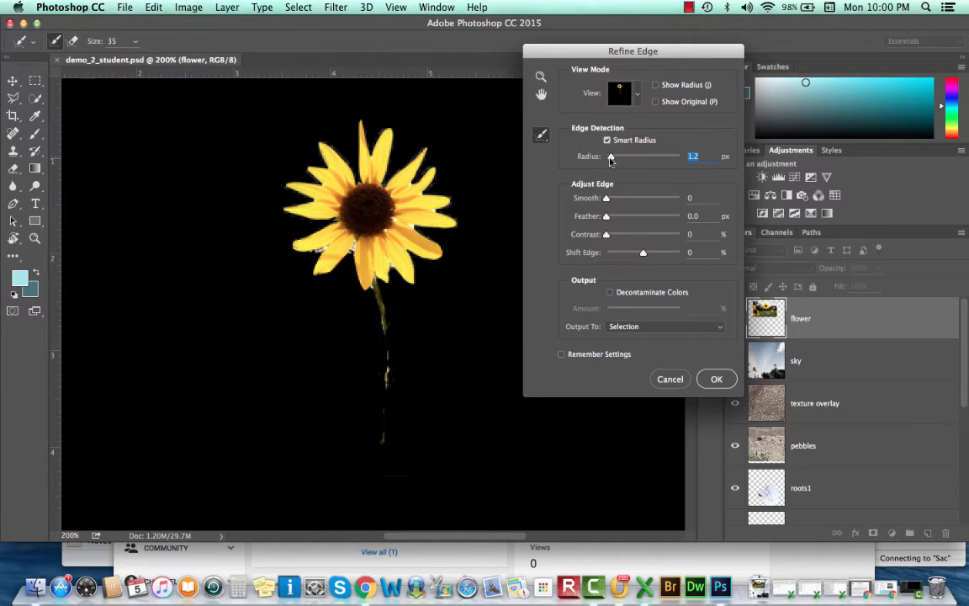
{"action": "left_click_drag", "start_coordinate": [611, 160], "coordinate": [614, 161]}
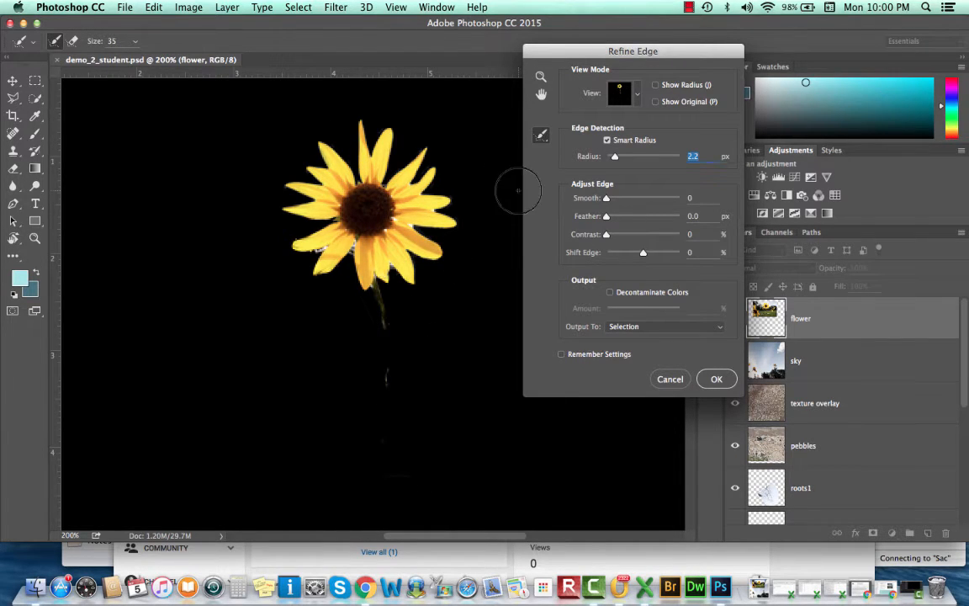
Step: Restore the sunflower's stem by painting along it with the Erase Refinements tool
{"action": "left_click", "coordinate": [543, 138]}
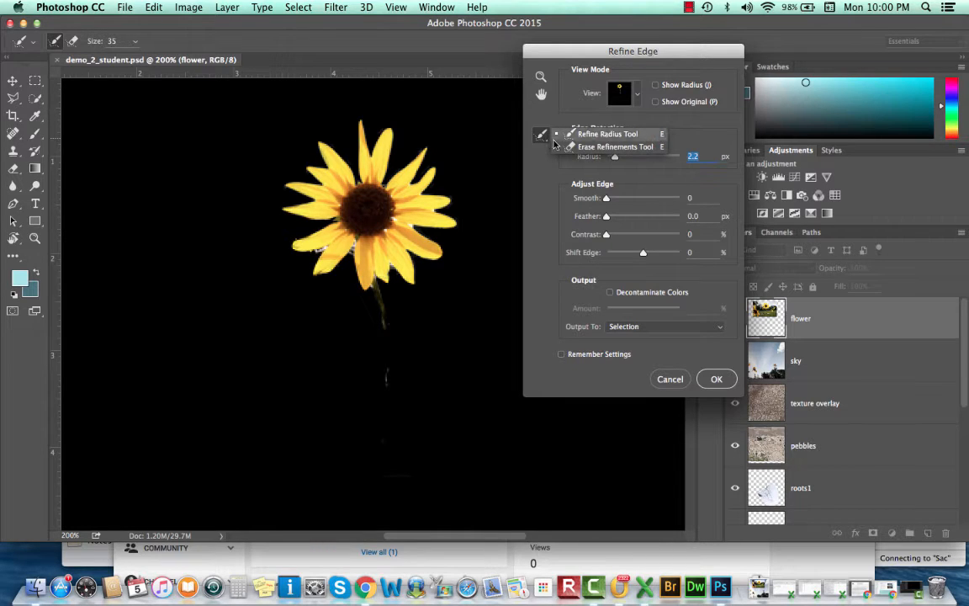
{"action": "left_click", "coordinate": [581, 145]}
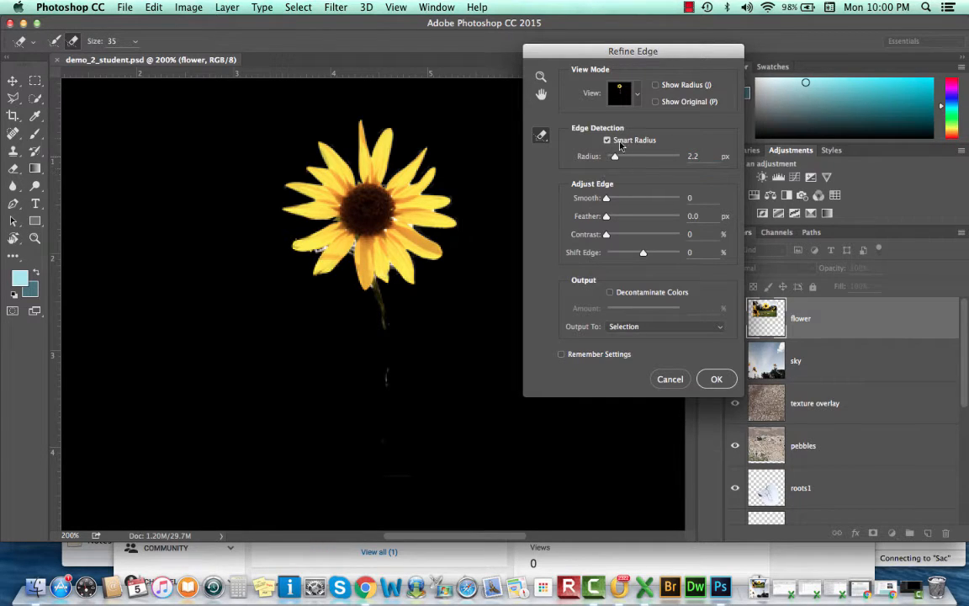
{"action": "left_click", "coordinate": [542, 138]}
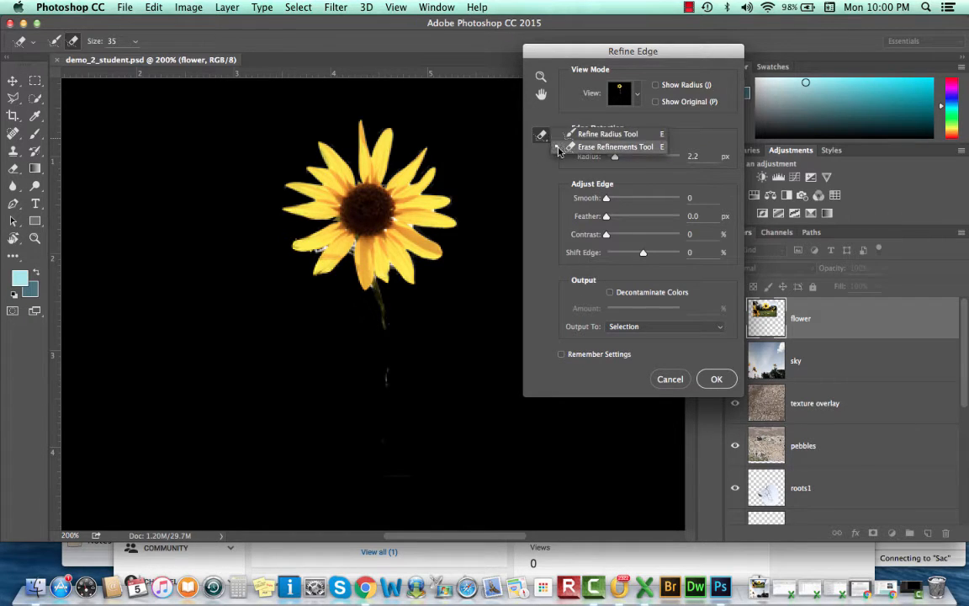
{"action": "left_click", "coordinate": [606, 148]}
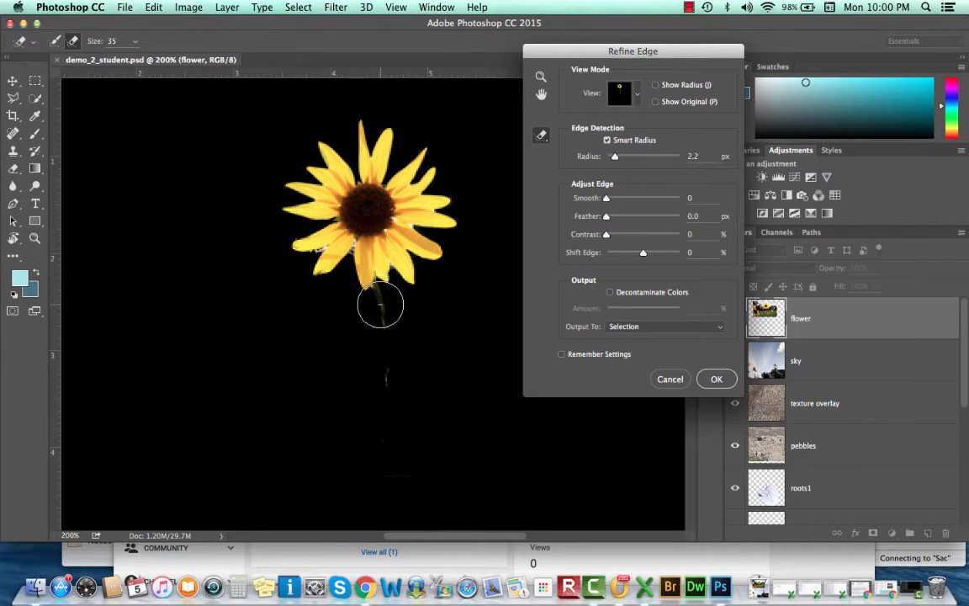
{"action": "mouse_move", "coordinate": [380, 305]}
{"action": "left_mouse_down"}
{"action": "mouse_move", "coordinate": [395, 456]}
{"action": "mouse_move", "coordinate": [388, 396]}
{"action": "mouse_move", "coordinate": [388, 336]}
{"action": "left_mouse_up"}
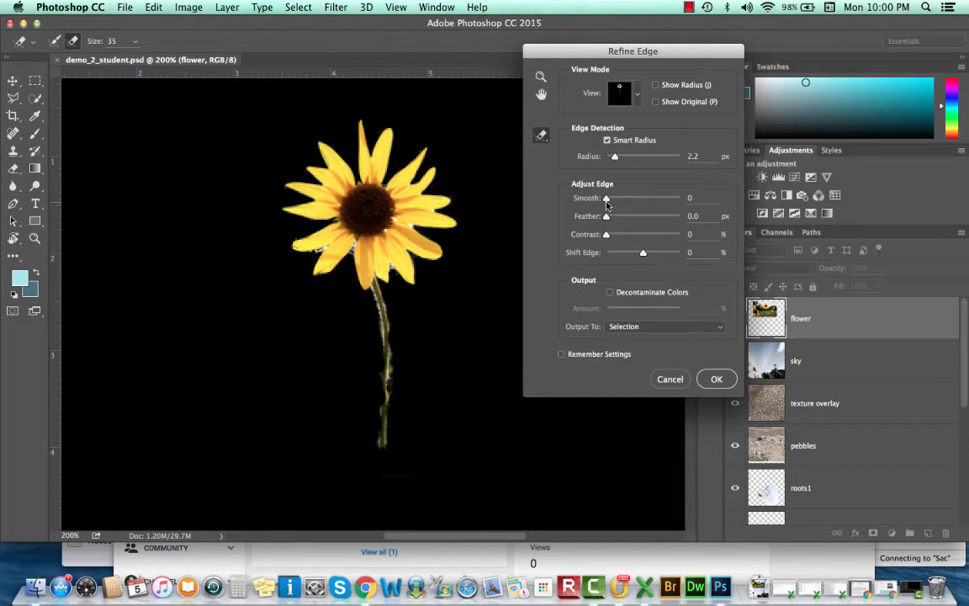
Step: Set the edge refinement's Smooth to 5, Contrast to 9% and Radius to 3.7 px
{"action": "mouse_move", "coordinate": [606, 199]}
{"action": "left_mouse_down"}
{"action": "mouse_move", "coordinate": [620, 203]}
{"action": "mouse_move", "coordinate": [611, 203]}
{"action": "left_mouse_up"}
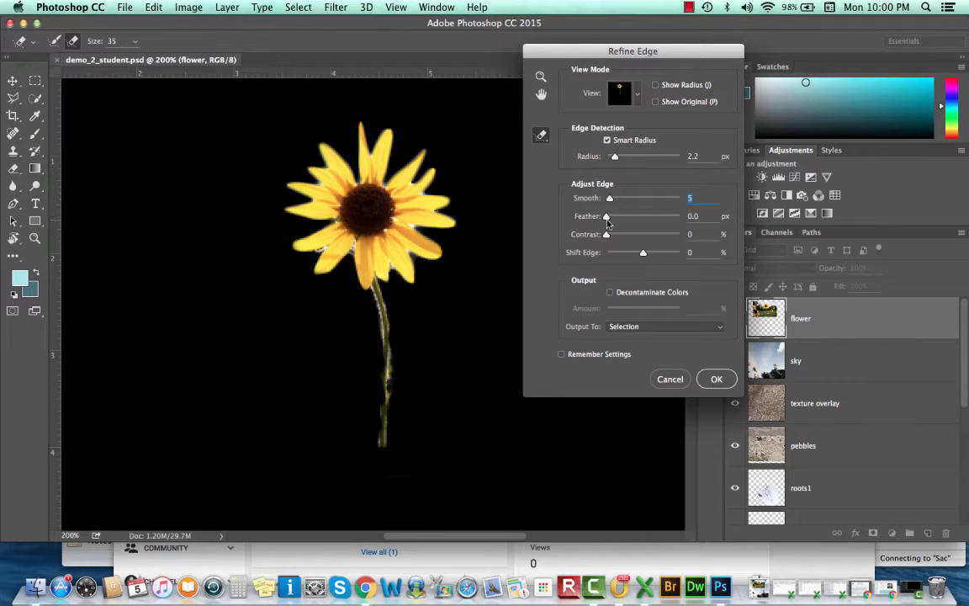
{"action": "mouse_move", "coordinate": [606, 237]}
{"action": "left_mouse_down"}
{"action": "mouse_move", "coordinate": [661, 242]}
{"action": "mouse_move", "coordinate": [614, 241]}
{"action": "left_mouse_up"}
{"action": "left_click_drag", "start_coordinate": [617, 161], "coordinate": [622, 163]}
Step: Clean the bright fringes between the petals with the Refine Radius tool, reducing the brush to size 8, and apply the refinement
{"action": "left_click", "coordinate": [542, 136]}
{"action": "left_click", "coordinate": [541, 137]}
{"action": "left_click", "coordinate": [607, 133]}
{"action": "left_click_drag", "start_coordinate": [432, 246], "coordinate": [406, 227]}
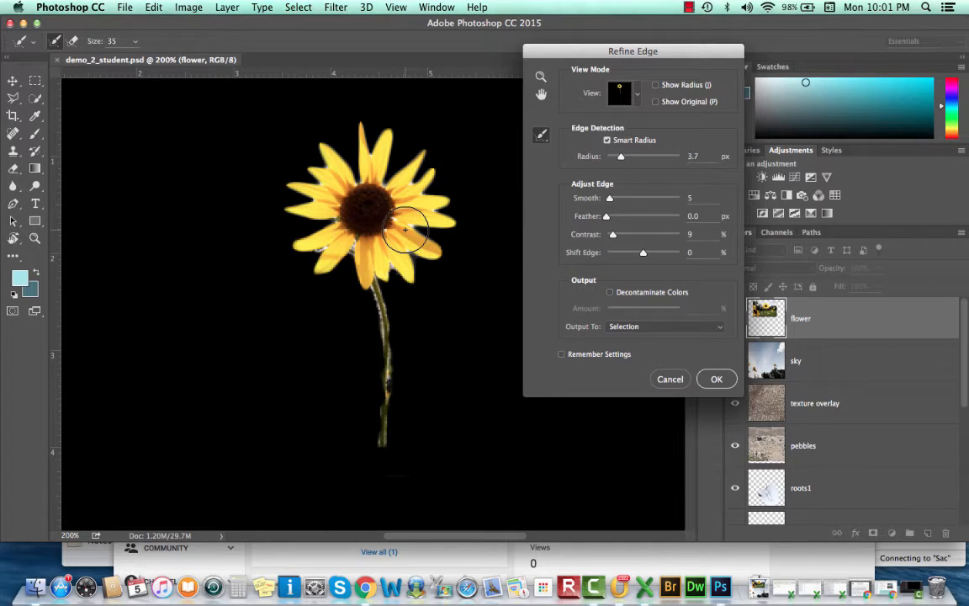
{"action": "key", "text": "bracketleft"}
{"action": "key", "text": "bracketleft"}
{"action": "key", "text": "bracketleft"}
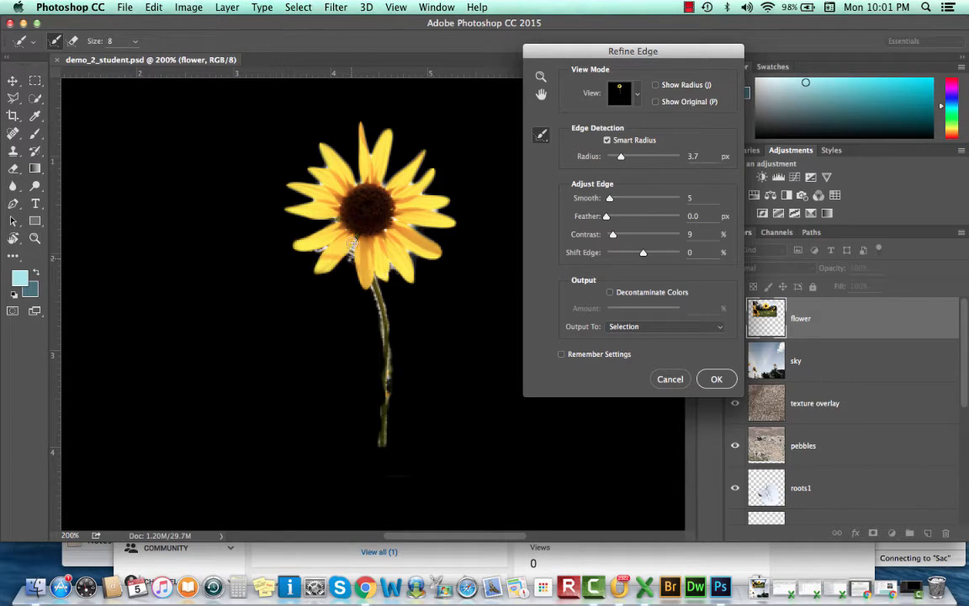
{"action": "mouse_move", "coordinate": [353, 243]}
{"action": "left_mouse_down"}
{"action": "mouse_move", "coordinate": [312, 258]}
{"action": "mouse_move", "coordinate": [340, 240]}
{"action": "left_mouse_up"}
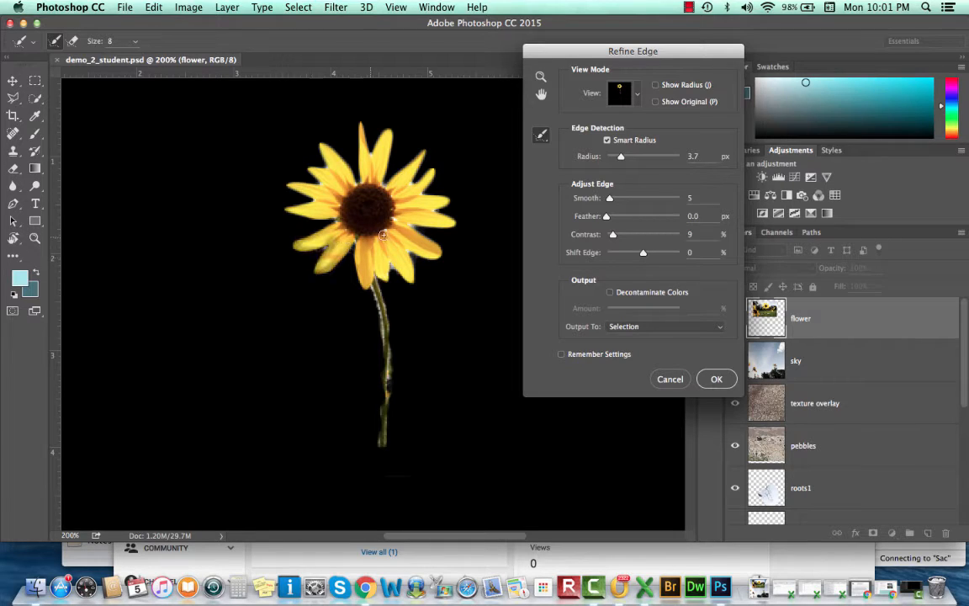
{"action": "left_click_drag", "start_coordinate": [414, 227], "coordinate": [400, 221]}
{"action": "left_click_drag", "start_coordinate": [417, 182], "coordinate": [409, 188]}
{"action": "left_click", "coordinate": [714, 381]}
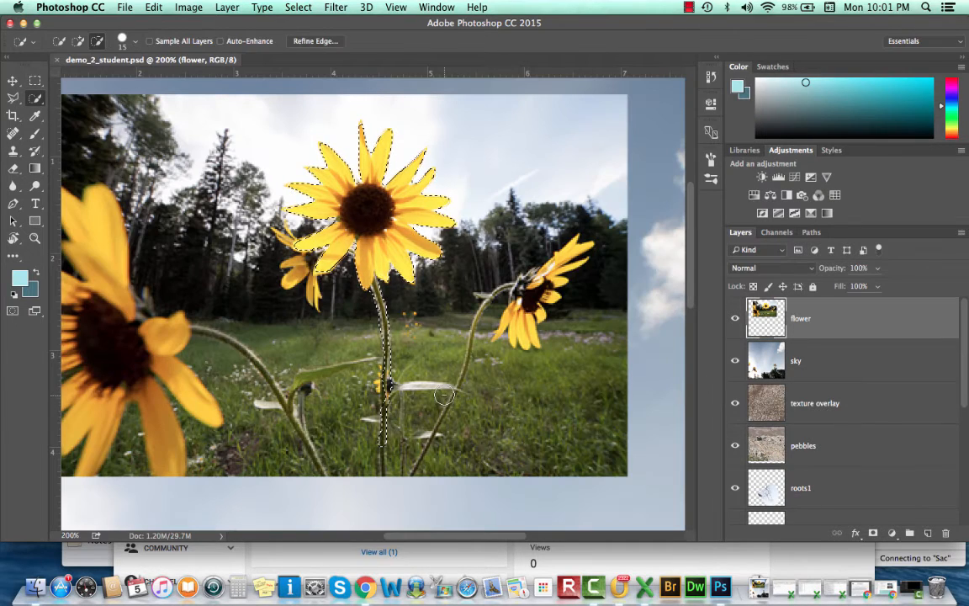
Step: Subtract the background beside the sunflower's stem from the selection with the Quick Selection tool, reducing the brush to size 4
{"action": "key", "text": "z"}
{"action": "left_click", "coordinate": [404, 385]}
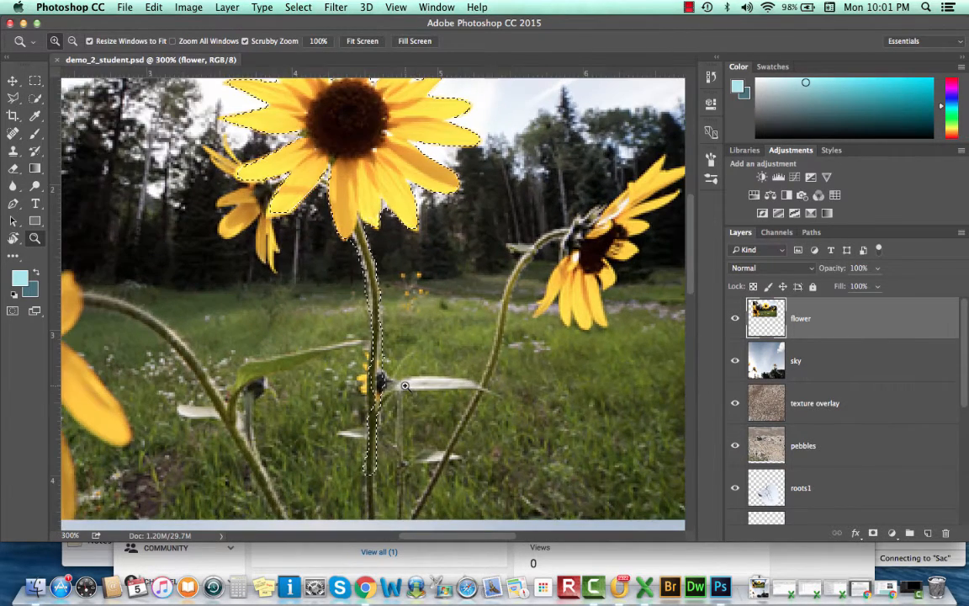
{"action": "left_click", "coordinate": [404, 385]}
{"action": "left_click", "coordinate": [405, 385]}
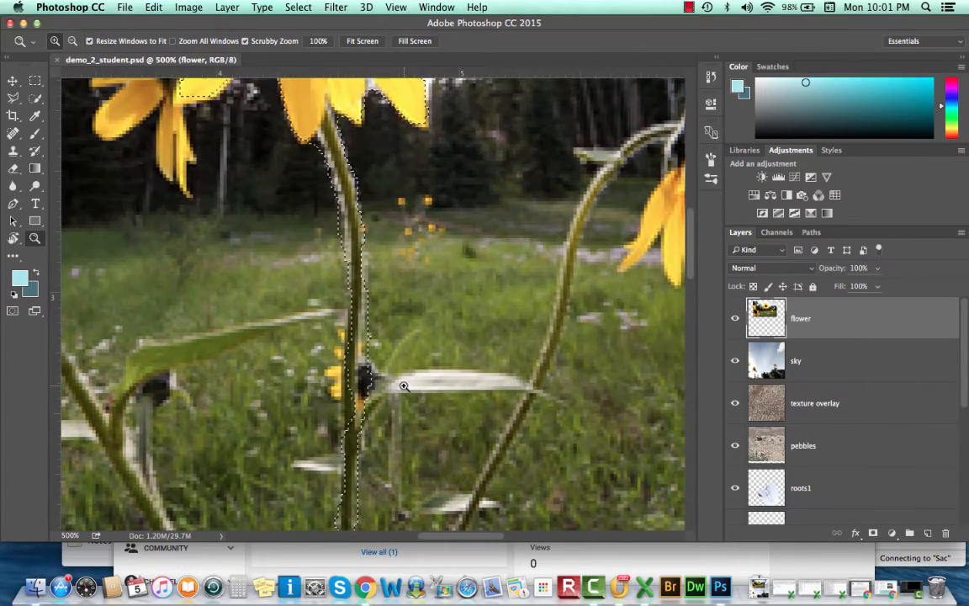
{"action": "left_click", "coordinate": [404, 386]}
{"action": "scroll", "coordinate": [403, 385], "scroll_direction": "down", "scroll_amount": 2}
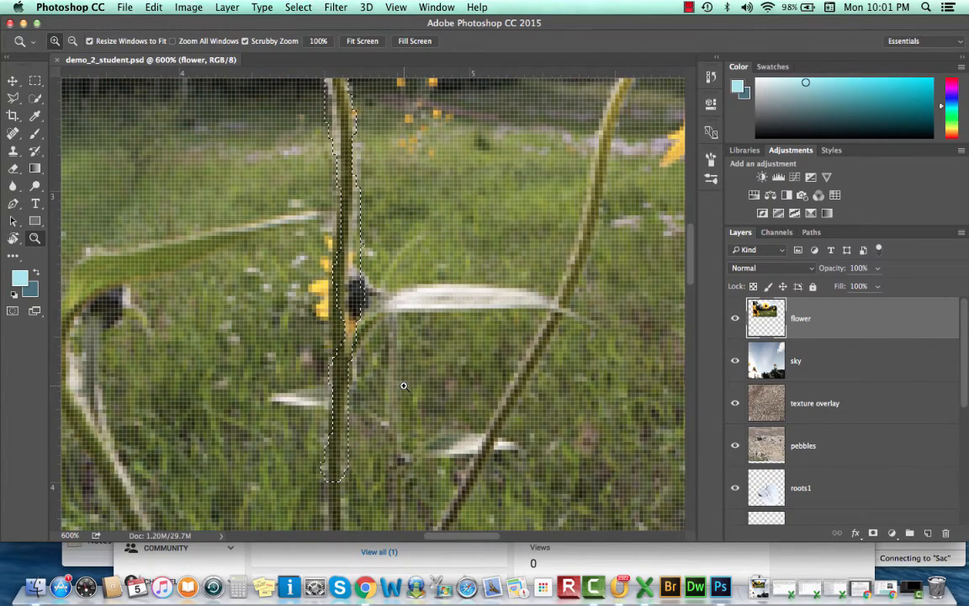
{"action": "key", "text": "w"}
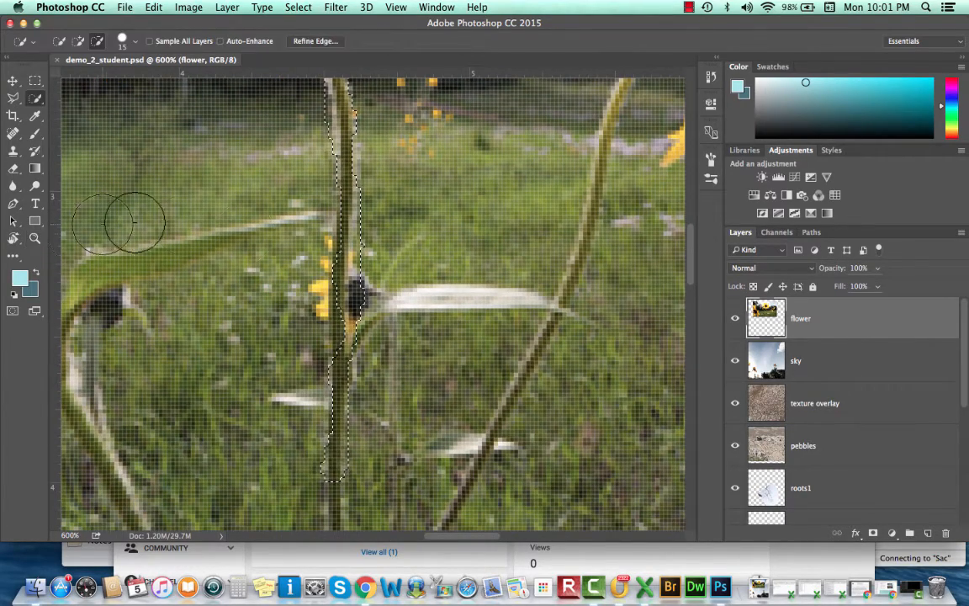
{"action": "key", "text": "bracketleft"}
{"action": "key", "text": "bracketleft"}
{"action": "key", "text": "bracketleft"}
{"action": "key", "text": "bracketleft"}
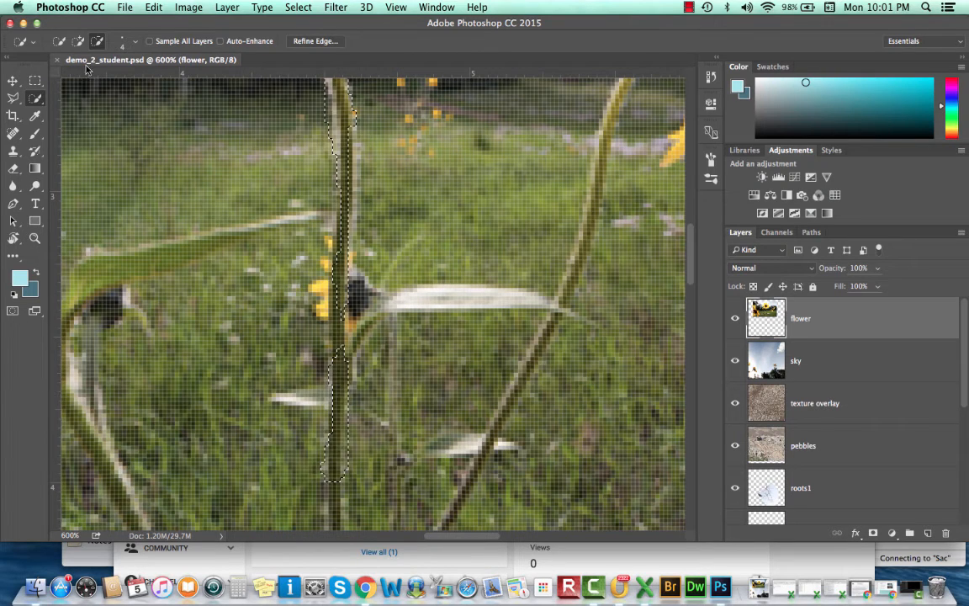
Step: Add the missing stem section beside the small yellow flower to the selection, and subtract the background along the upper stem
{"action": "left_click", "coordinate": [79, 40]}
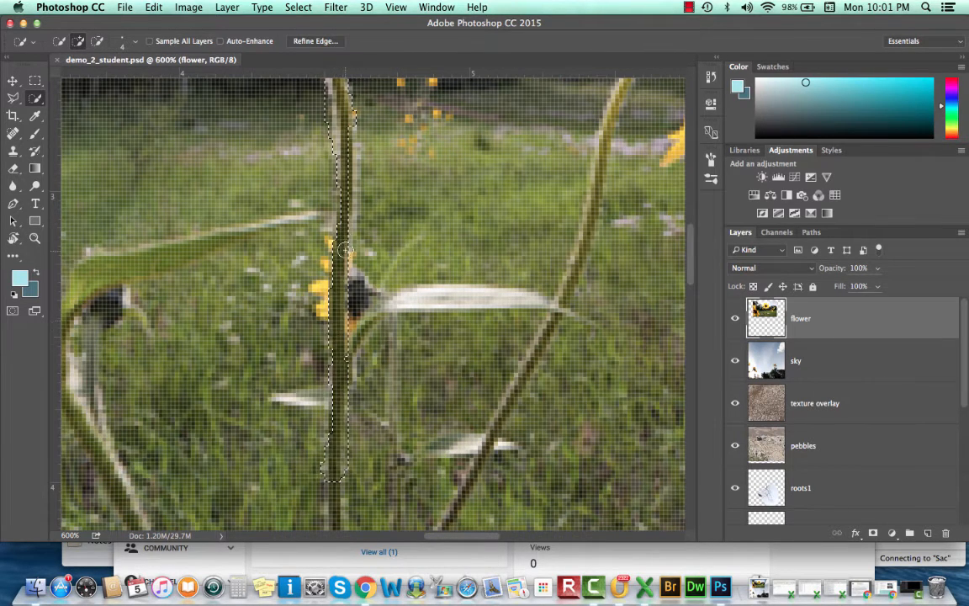
{"action": "scroll", "coordinate": [343, 250], "scroll_direction": "up", "scroll_amount": 5}
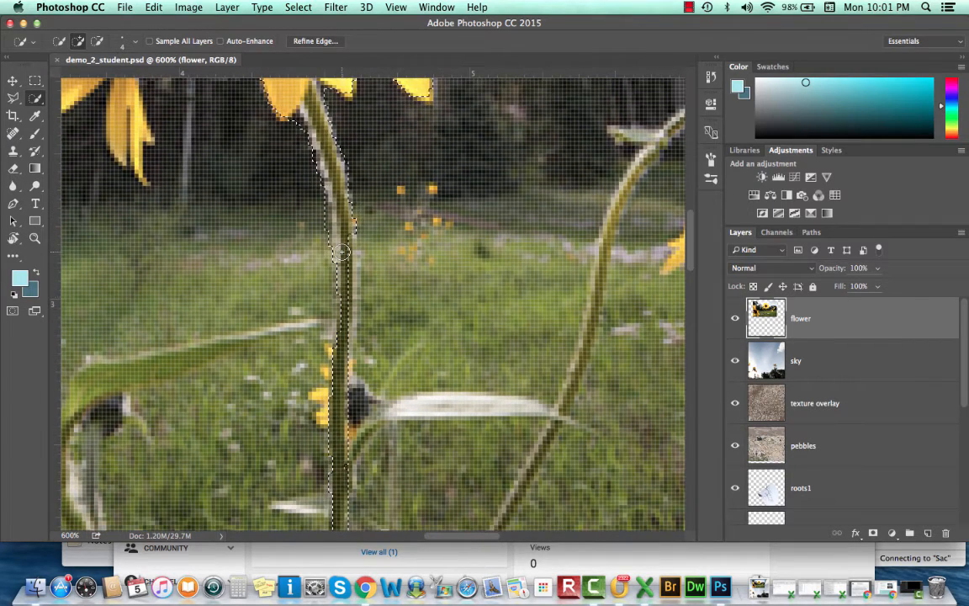
{"action": "left_click", "coordinate": [96, 42]}
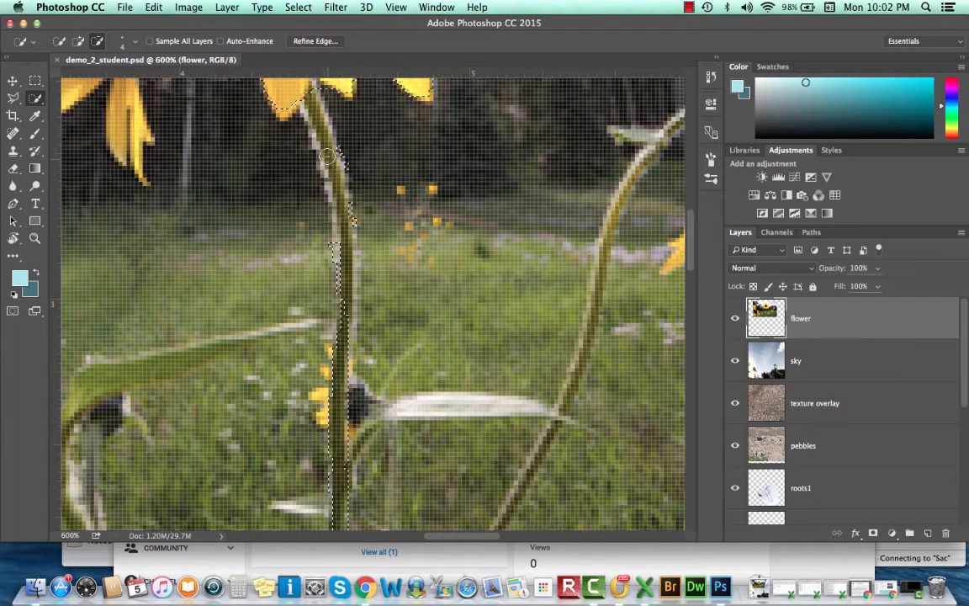
Step: Add the upper stem below the flower head back to the selection with a size 3 brush
{"action": "left_click", "coordinate": [78, 42]}
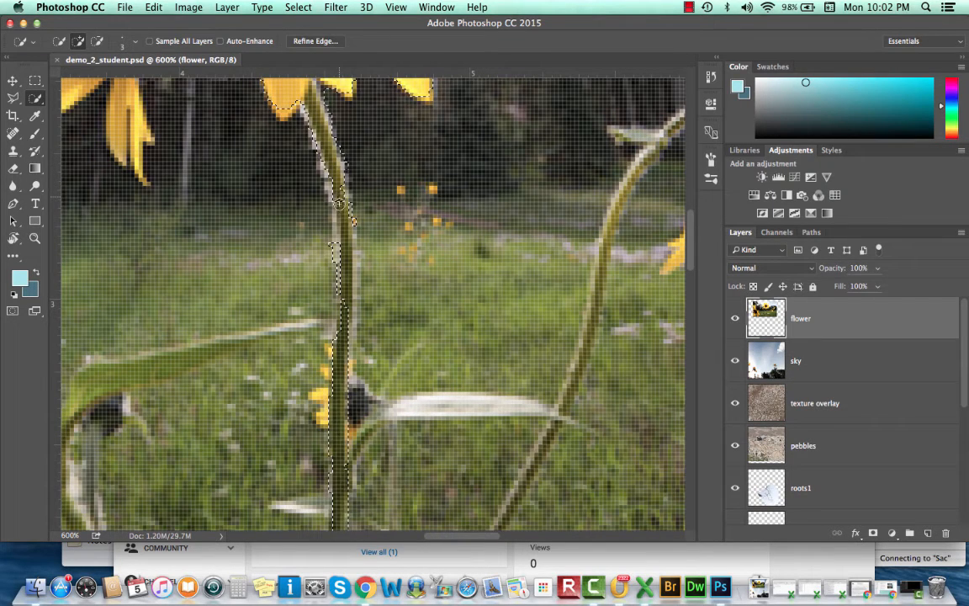
{"action": "left_click_drag", "start_coordinate": [339, 203], "coordinate": [341, 231]}
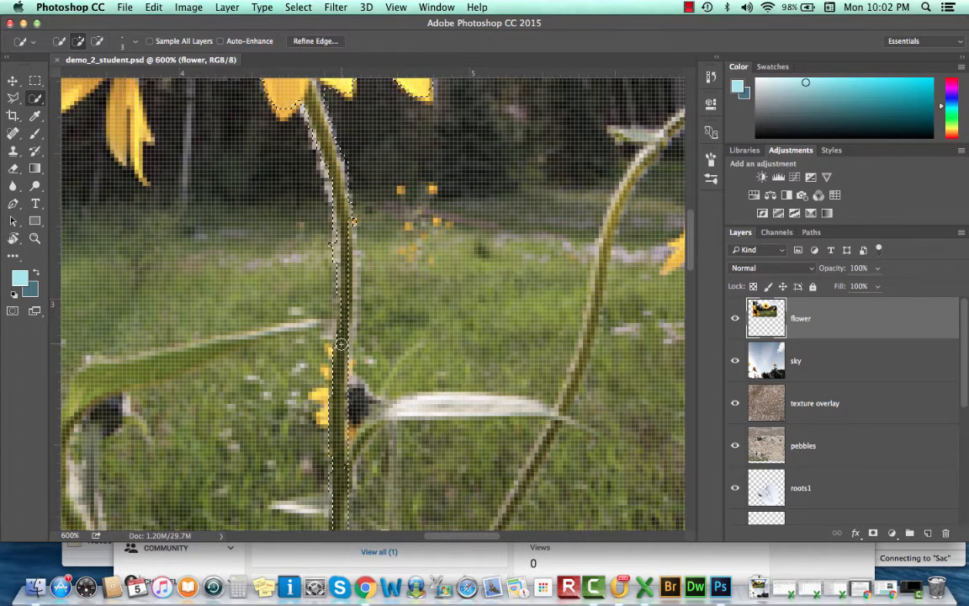
{"action": "scroll", "coordinate": [312, 478], "scroll_direction": "down", "scroll_amount": 3}
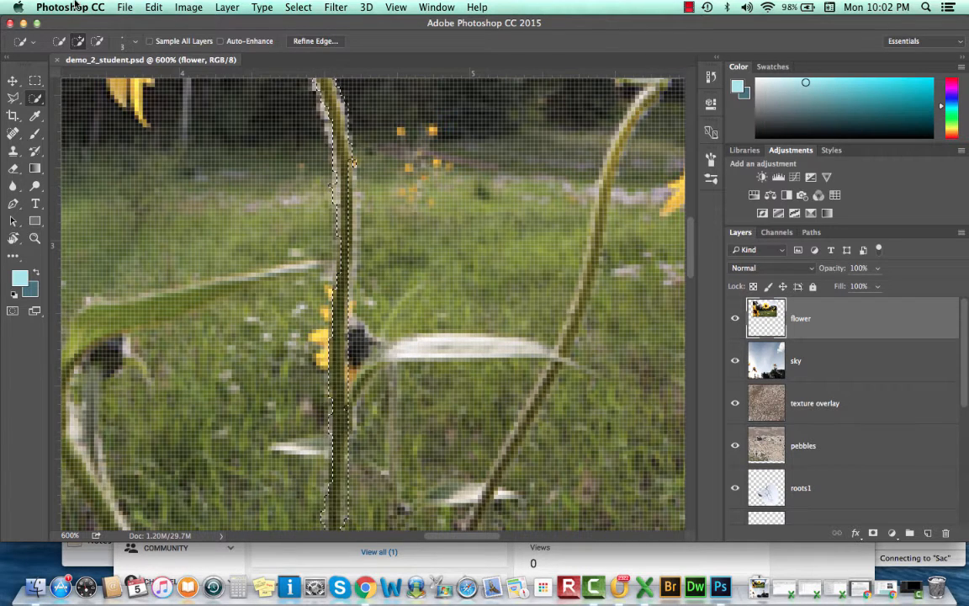
Step: Subtract the remaining background slivers along the stem from the selection, down to the stem's lower end
{"action": "left_click", "coordinate": [97, 41]}
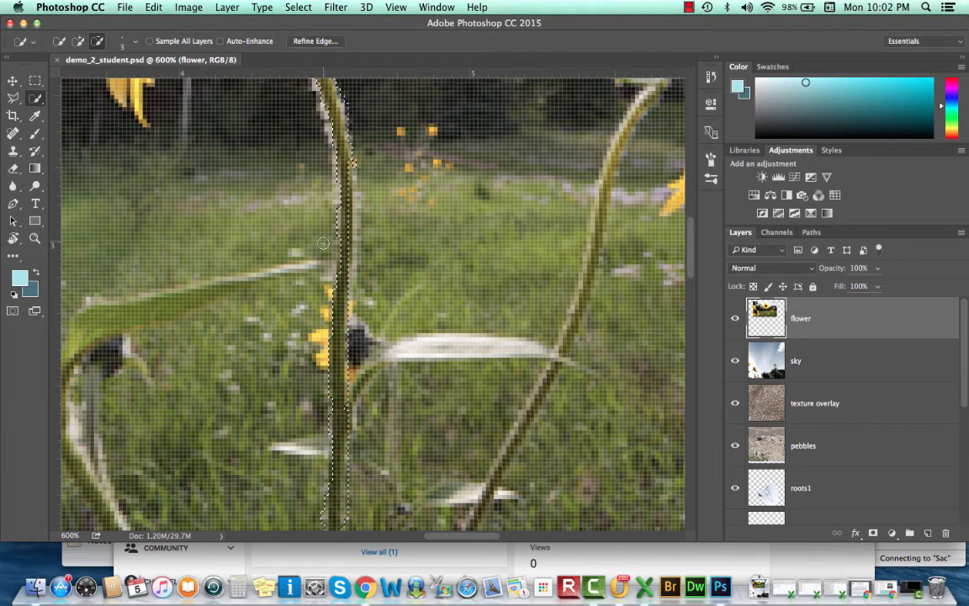
{"action": "scroll", "coordinate": [333, 220], "scroll_direction": "up", "scroll_amount": 3}
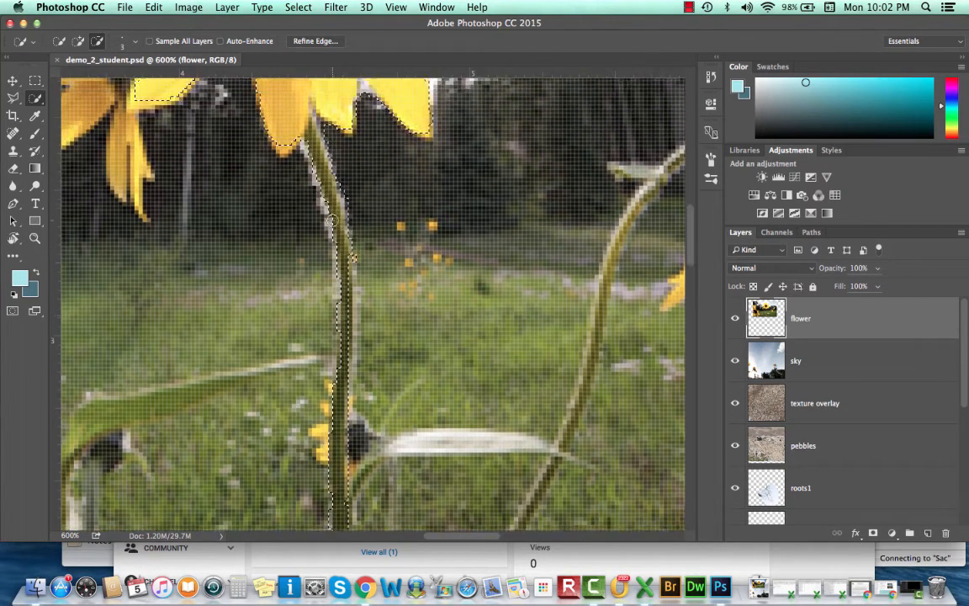
{"action": "scroll", "coordinate": [332, 221], "scroll_direction": "down", "scroll_amount": 5}
{"action": "scroll", "coordinate": [332, 219], "scroll_direction": "down", "scroll_amount": 4}
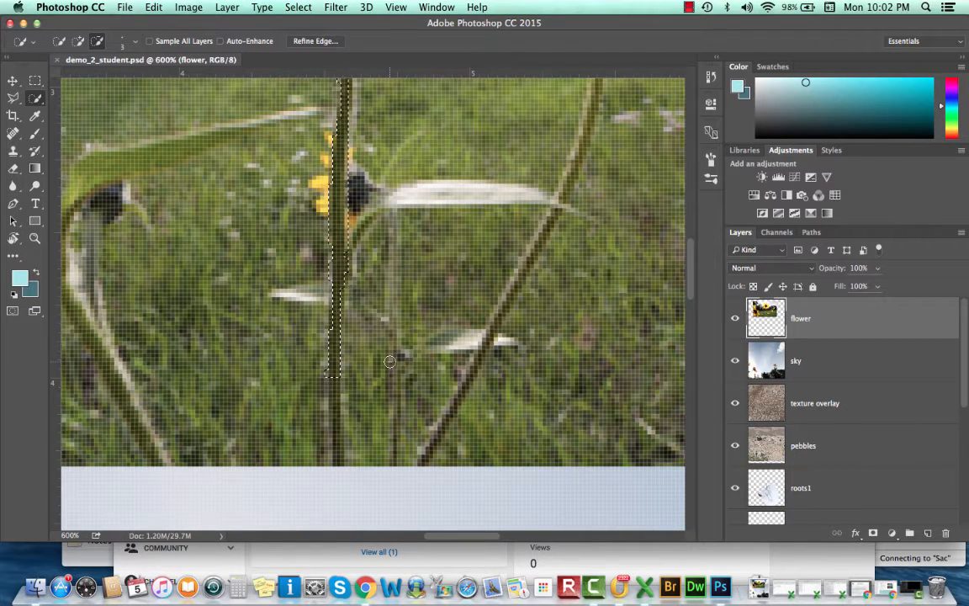
{"action": "left_click", "coordinate": [35, 239]}
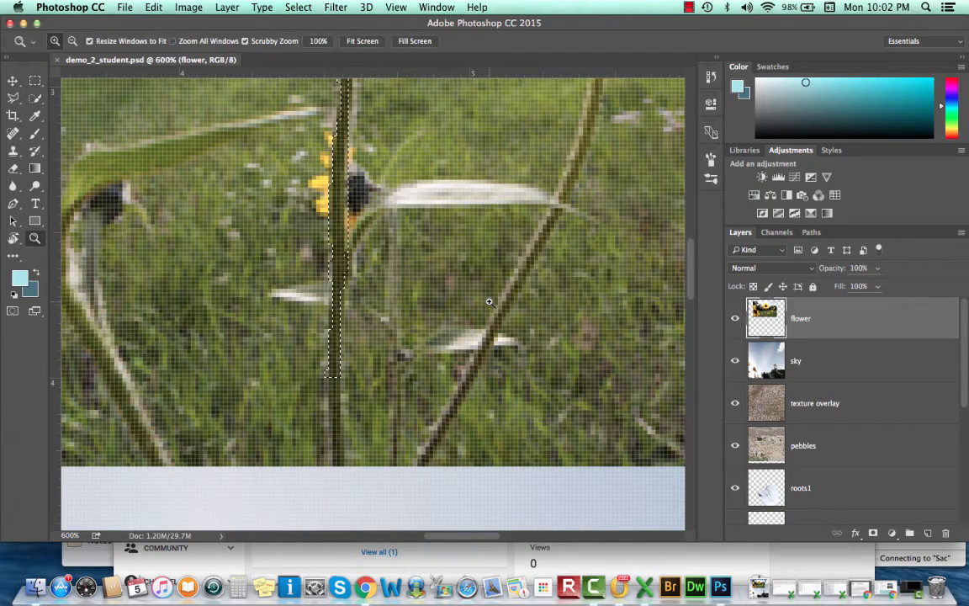
{"action": "left_click", "coordinate": [477, 325], "text": "alt"}
{"action": "left_click", "coordinate": [477, 325], "text": "alt"}
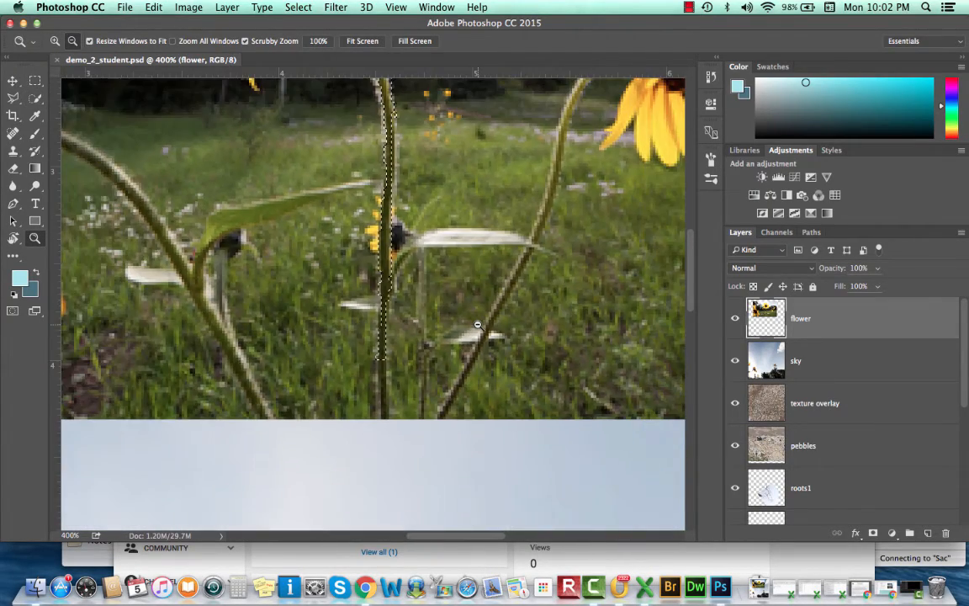
{"action": "left_click", "coordinate": [476, 325], "text": "alt"}
{"action": "left_click", "coordinate": [476, 324], "text": "alt"}
{"action": "scroll", "coordinate": [477, 325], "scroll_direction": "up", "scroll_amount": 5}
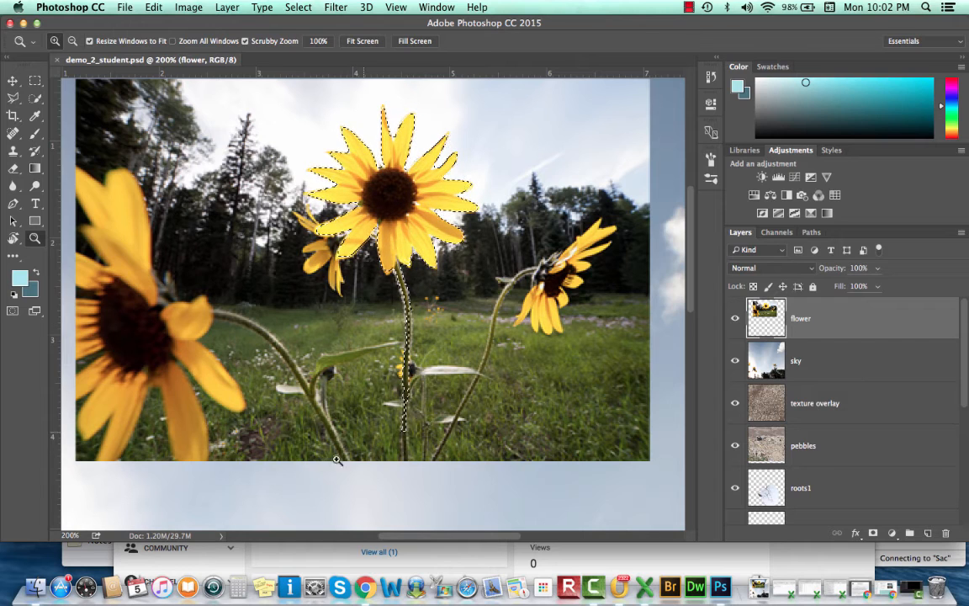
Step: Minimize the YouTube browser window and the Outlook inbox window behind the image editor
{"action": "left_click", "coordinate": [206, 556]}
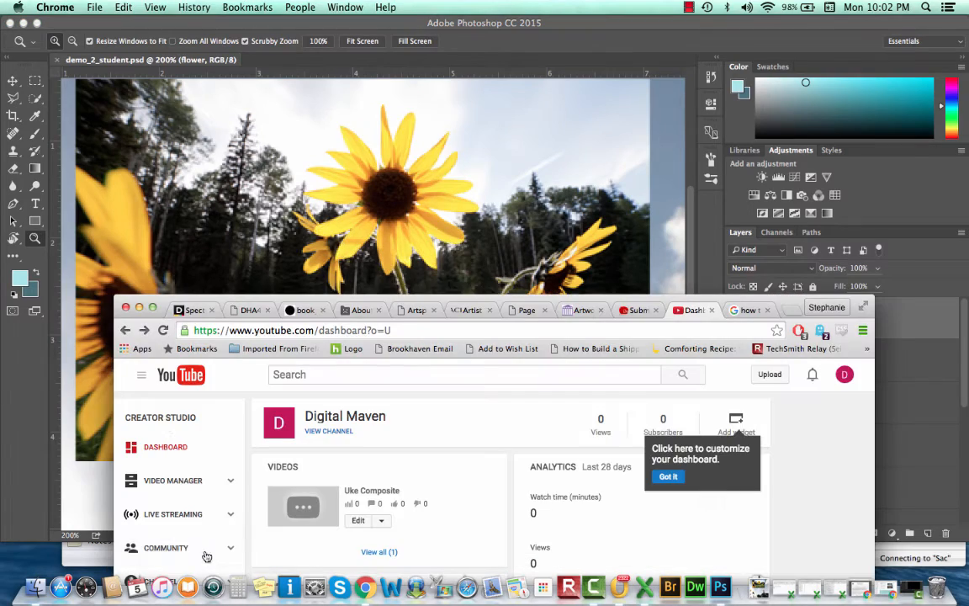
{"action": "left_click", "coordinate": [140, 308]}
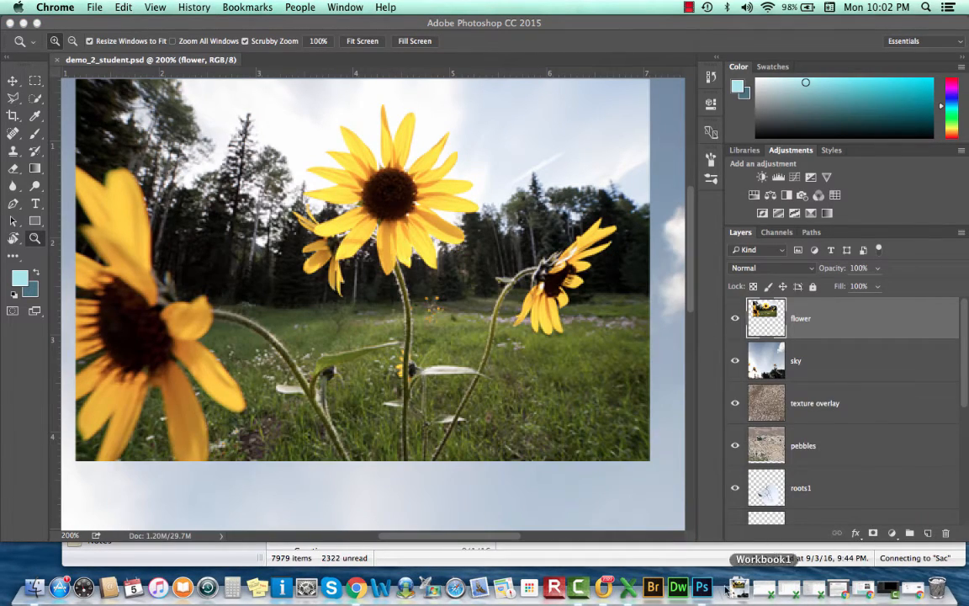
{"action": "left_click", "coordinate": [696, 553]}
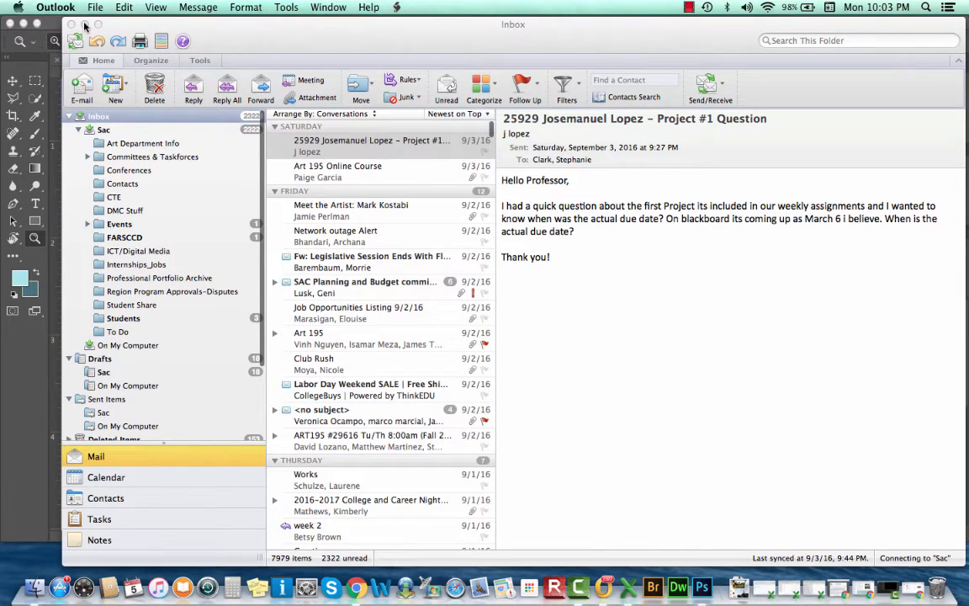
{"action": "left_click", "coordinate": [84, 25]}
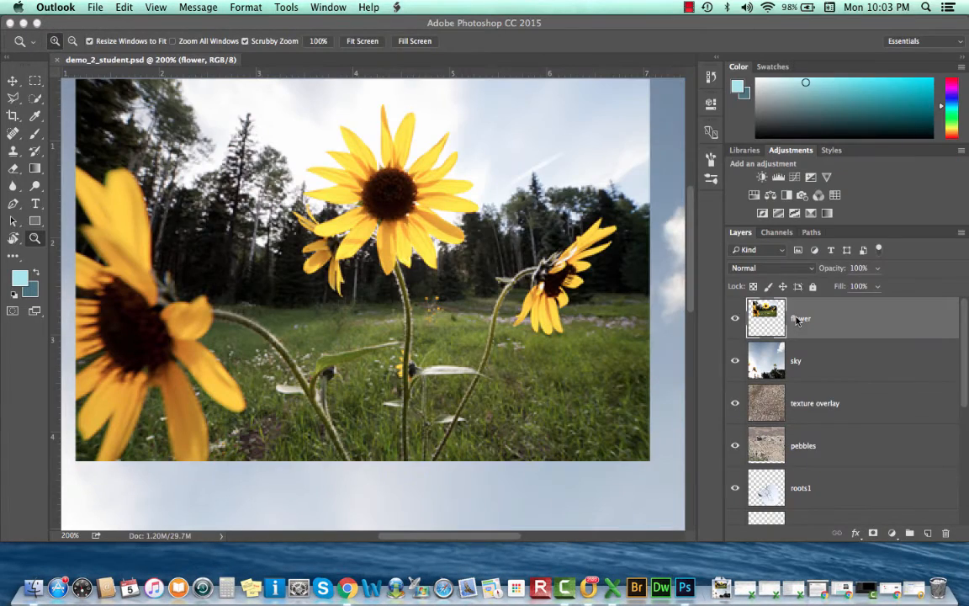
Step: Switch back to Photoshop and add a layer mask to the flower layer from the sunflower selection
{"action": "left_click", "coordinate": [797, 320], "text": "super"}
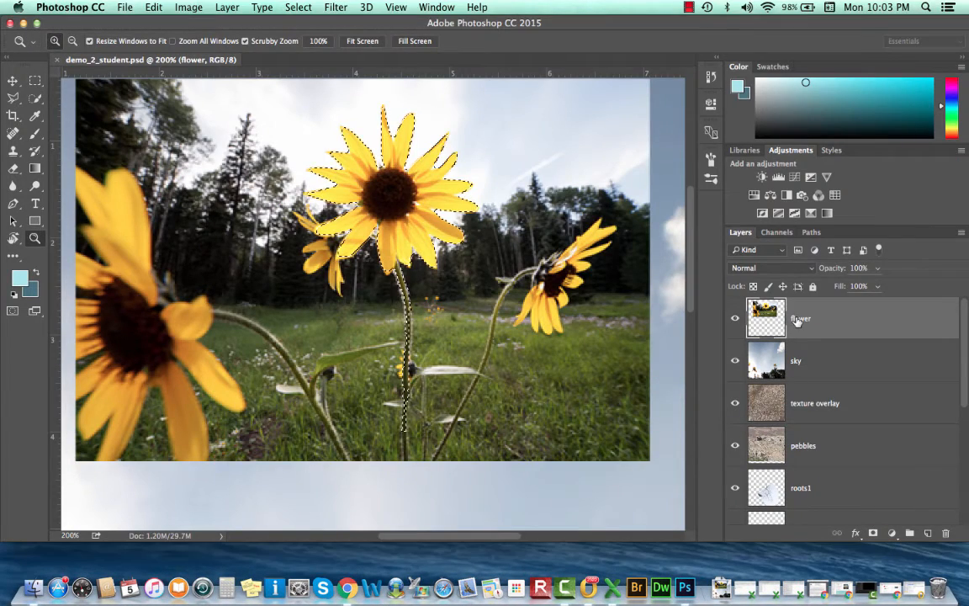
{"action": "left_click", "coordinate": [874, 533]}
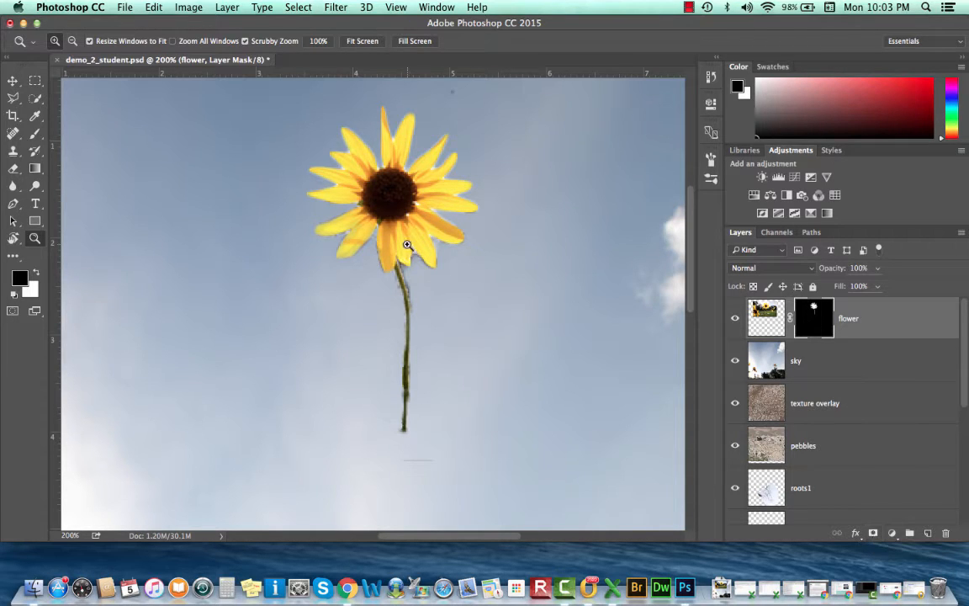
{"action": "scroll", "coordinate": [423, 394], "scroll_direction": "down", "scroll_amount": 2}
{"action": "scroll", "coordinate": [422, 395], "scroll_direction": "up", "scroll_amount": 5}
{"action": "scroll", "coordinate": [423, 395], "scroll_direction": "down", "scroll_amount": 3}
{"action": "scroll", "coordinate": [422, 395], "scroll_direction": "up", "scroll_amount": 1}
{"action": "scroll", "coordinate": [422, 394], "scroll_direction": "down", "scroll_amount": 1}
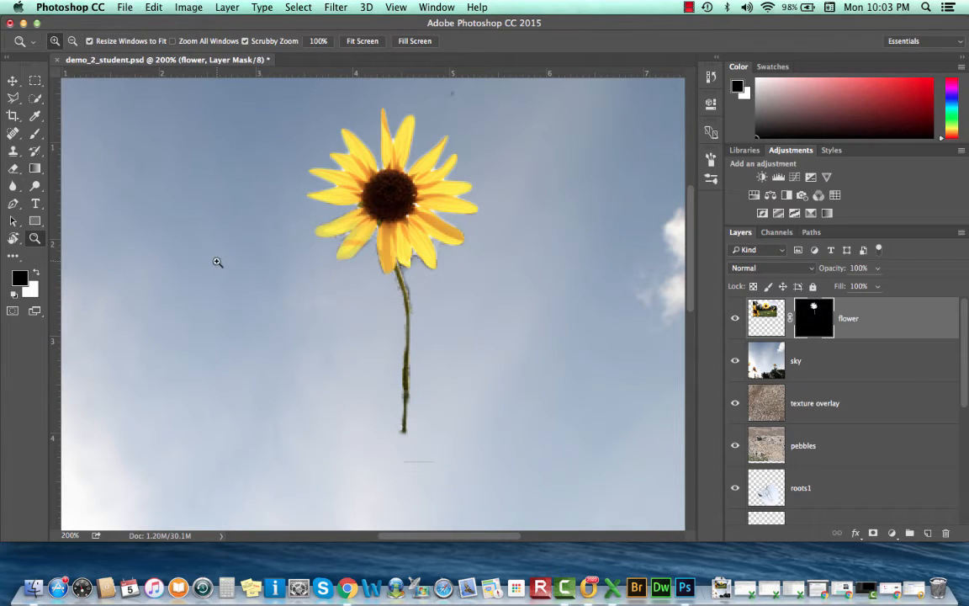
Step: Set the Brush tool to size 9 and 74% opacity with black for retouching the flower layer's mask
{"action": "key", "text": "b"}
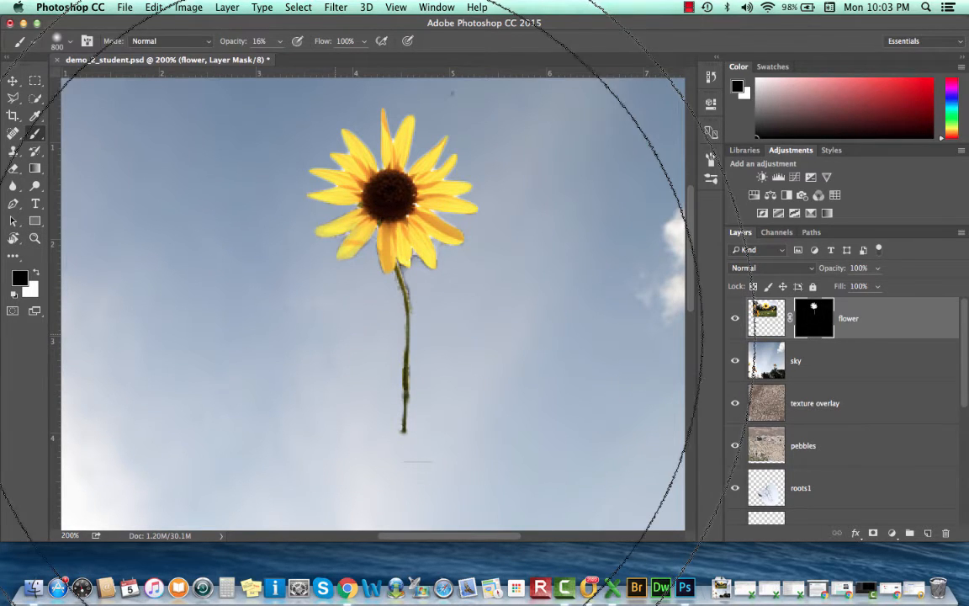
{"action": "key", "text": "bracketleft"}
{"action": "key", "text": "bracketleft"}
{"action": "key", "text": "bracketleft"}
{"action": "key", "text": "bracketleft"}
{"action": "key", "text": "bracketleft"}
{"action": "key", "text": "bracketleft"}
{"action": "key", "text": "bracketleft"}
{"action": "key", "text": "bracketleft"}
{"action": "key", "text": "bracketleft"}
{"action": "key", "text": "bracketleft"}
{"action": "key", "text": "bracketleft"}
{"action": "key", "text": "bracketleft"}
{"action": "key", "text": "bracketleft"}
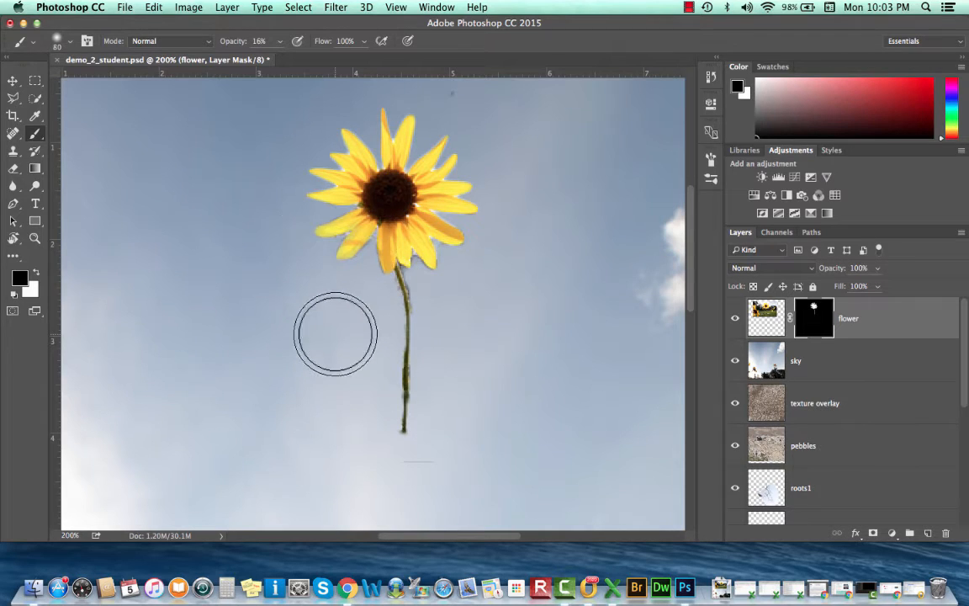
{"action": "key", "text": "bracketleft"}
{"action": "key", "text": "bracketleft"}
{"action": "key", "text": "bracketleft"}
{"action": "key", "text": "bracketleft"}
{"action": "key", "text": "bracketleft"}
{"action": "key", "text": "bracketleft"}
{"action": "key", "text": "bracketleft"}
{"action": "key", "text": "bracketleft"}
{"action": "key", "text": "bracketleft"}
{"action": "key", "text": "bracketleft"}
{"action": "key", "text": "bracketleft"}
{"action": "key", "text": "bracketleft"}
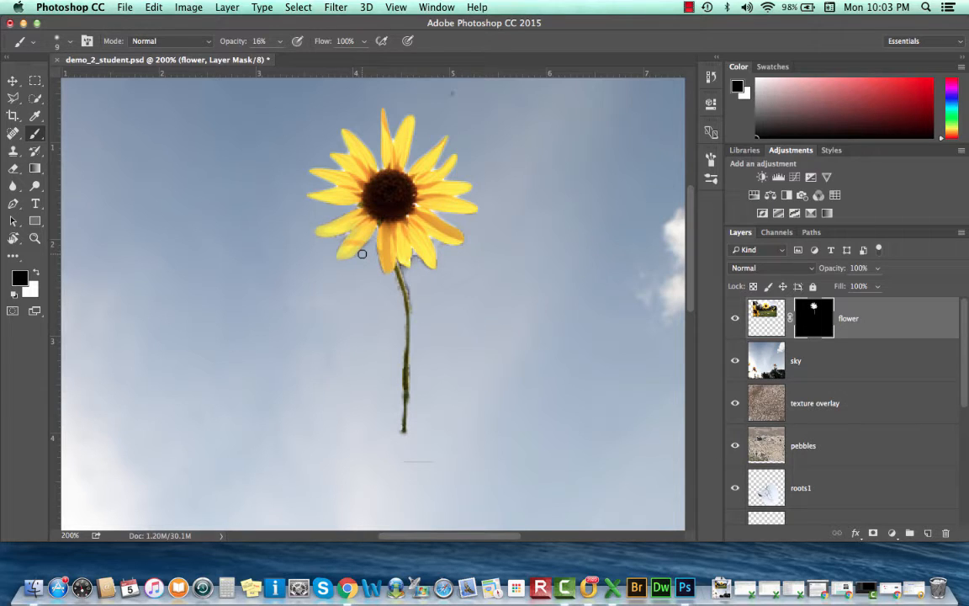
{"action": "left_click", "coordinate": [280, 42]}
{"action": "left_click_drag", "start_coordinate": [277, 57], "coordinate": [314, 60]}
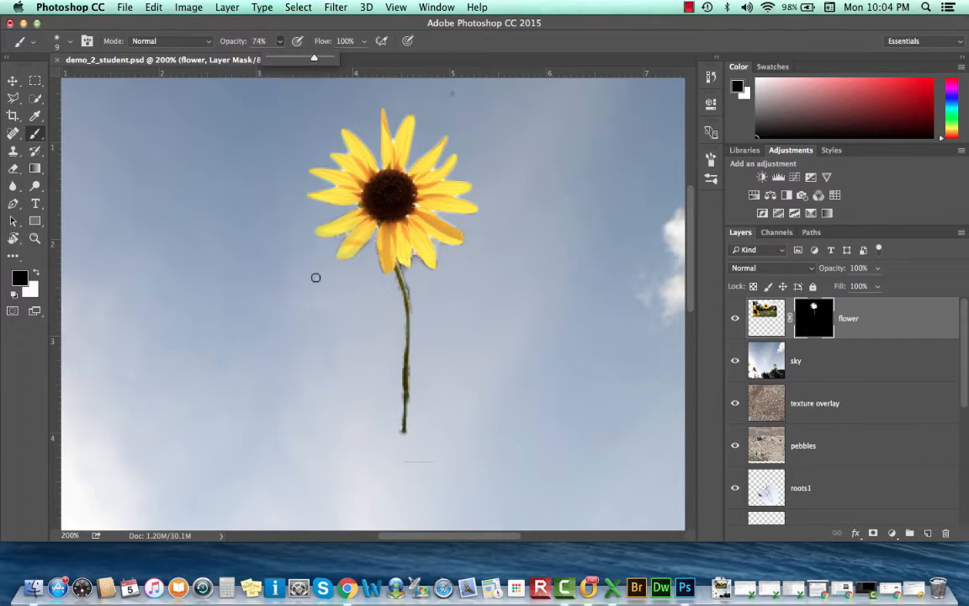
{"action": "left_click", "coordinate": [363, 250]}
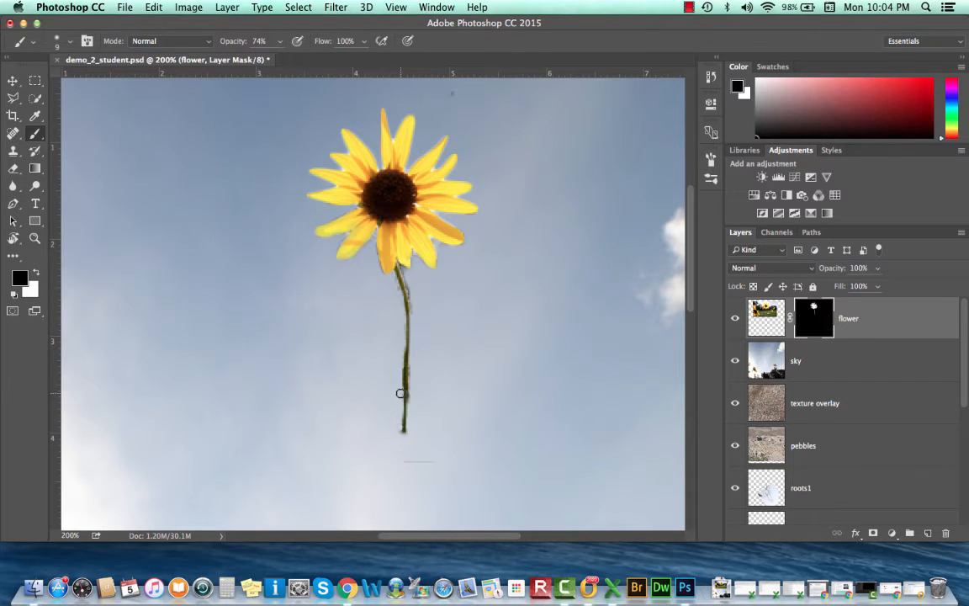
Step: Paint black on the flower mask along both edges of the stem to hide the leftover background fringe
{"action": "left_click_drag", "start_coordinate": [401, 381], "coordinate": [403, 337]}
{"action": "left_click_drag", "start_coordinate": [411, 394], "coordinate": [415, 360]}
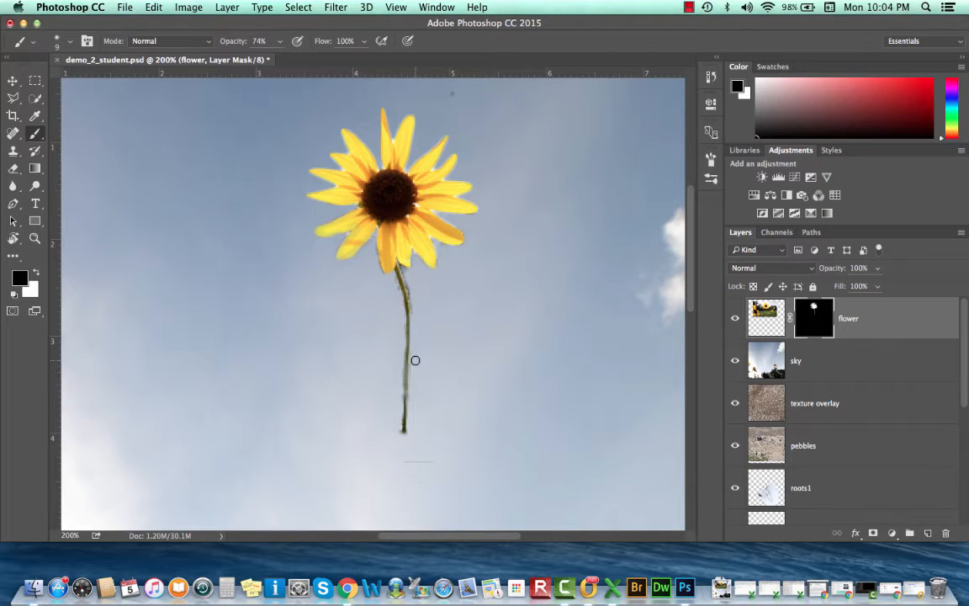
{"action": "left_click_drag", "start_coordinate": [415, 317], "coordinate": [409, 275]}
{"action": "scroll", "coordinate": [485, 363], "scroll_direction": "down", "scroll_amount": 1}
{"action": "scroll", "coordinate": [486, 364], "scroll_direction": "up", "scroll_amount": 1}
Step: Add a layer mask to the sky layer
{"action": "key", "text": "z"}
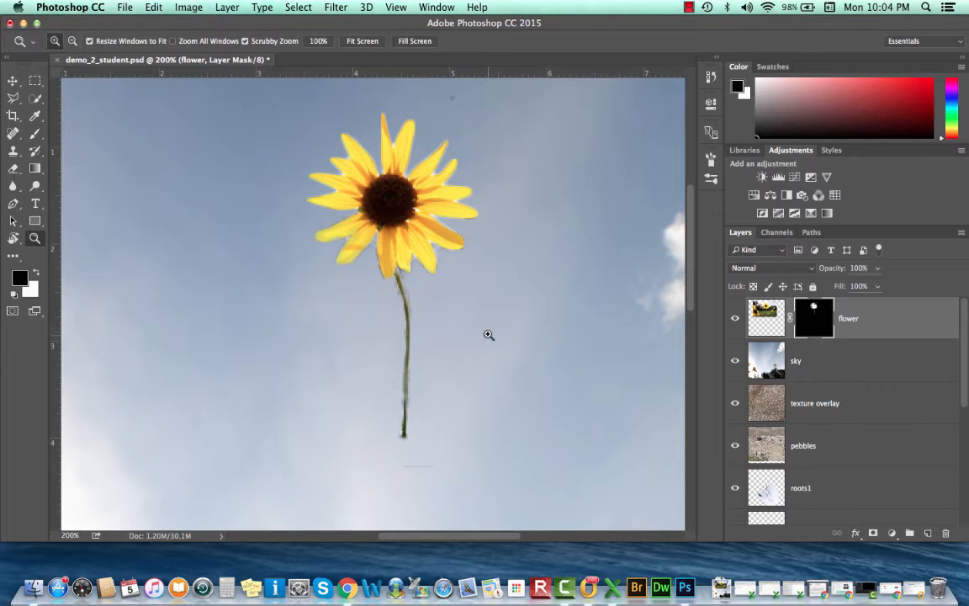
{"action": "left_click", "coordinate": [491, 328], "text": "alt"}
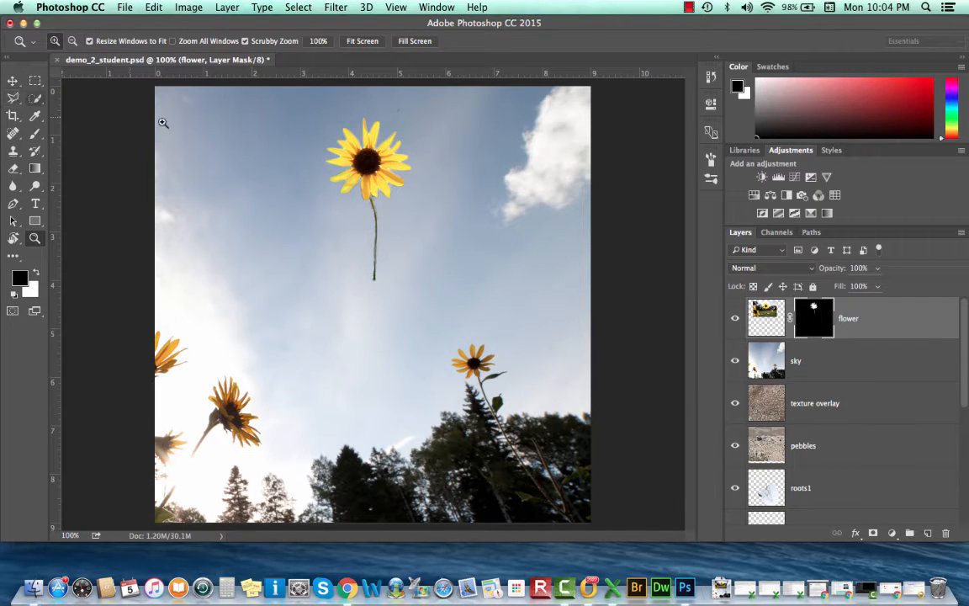
{"action": "left_click", "coordinate": [813, 374]}
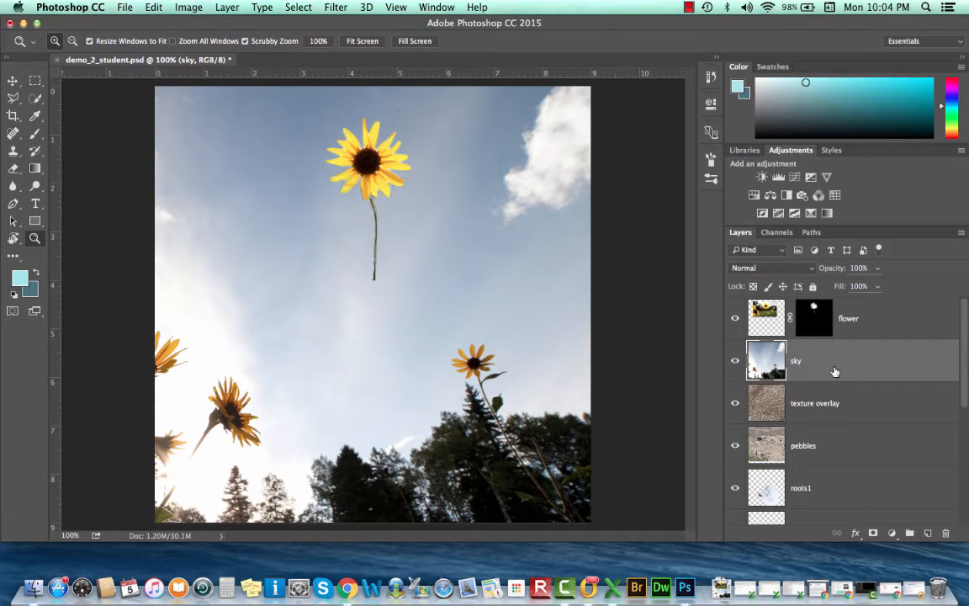
{"action": "left_click", "coordinate": [874, 533]}
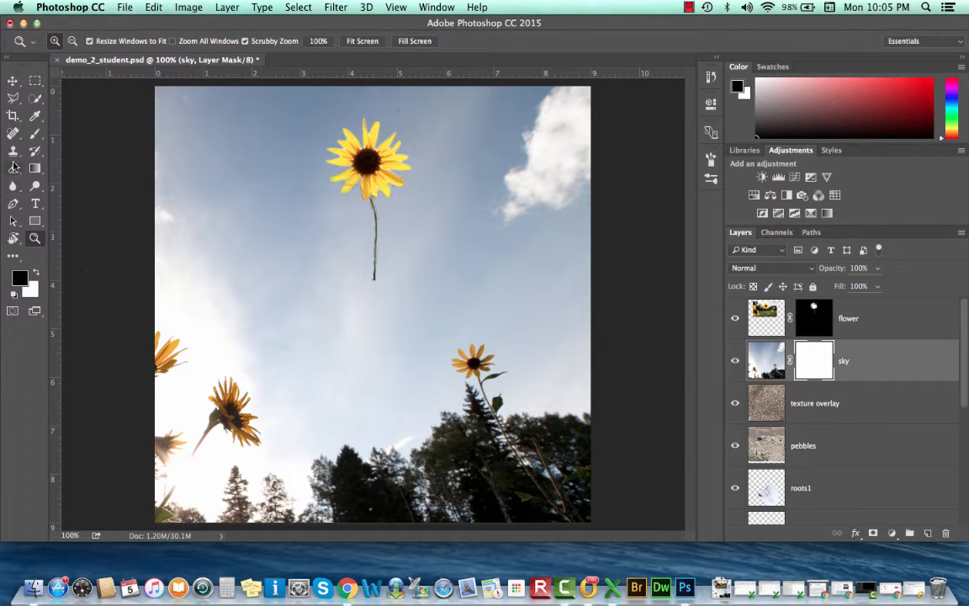
Step: Marquee the full-width upper sky area, about 9 by 3.78 in, and invert the selection to cover the canvas below it
{"action": "left_click", "coordinate": [34, 81]}
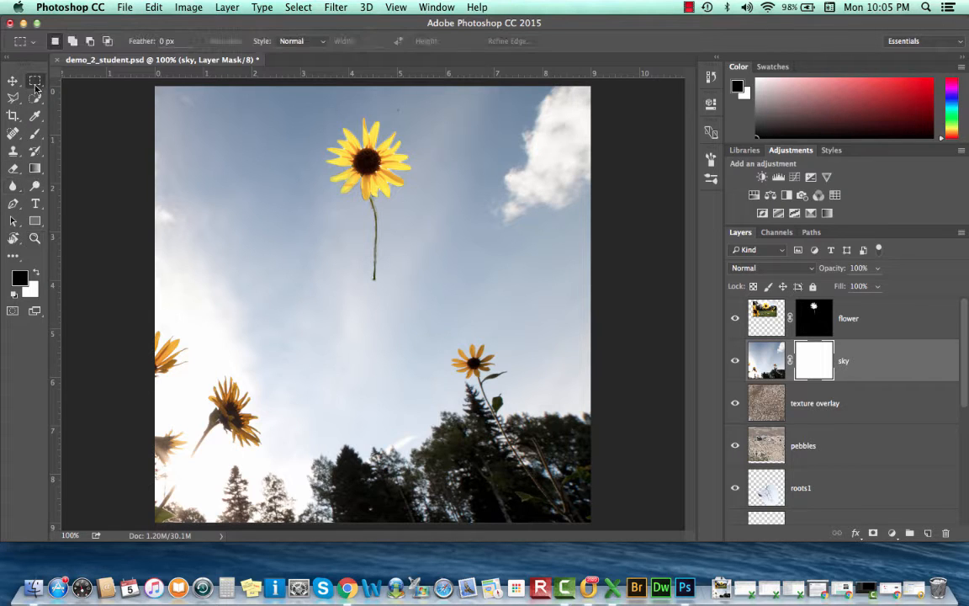
{"action": "left_click", "coordinate": [38, 85]}
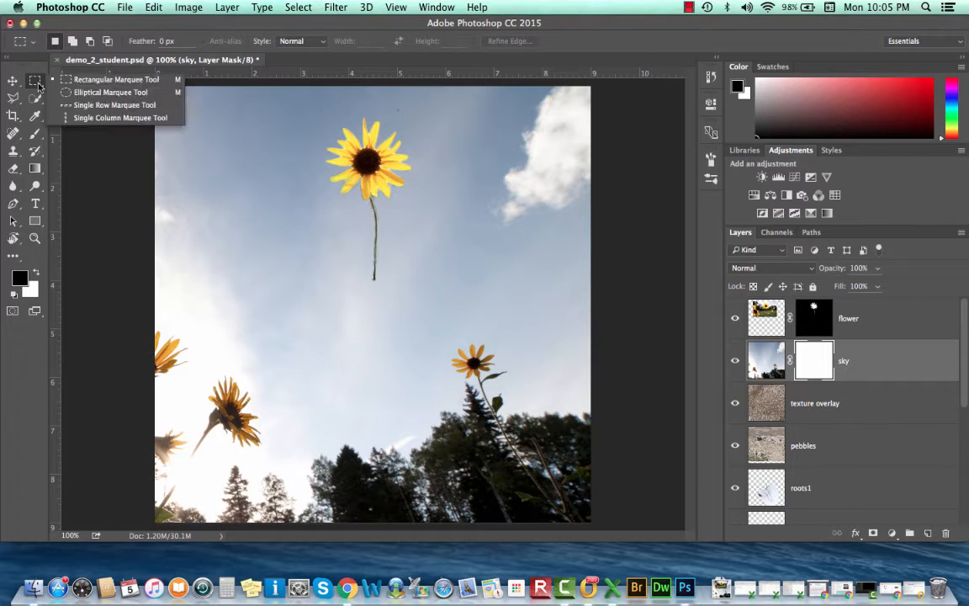
{"action": "left_click", "coordinate": [52, 79]}
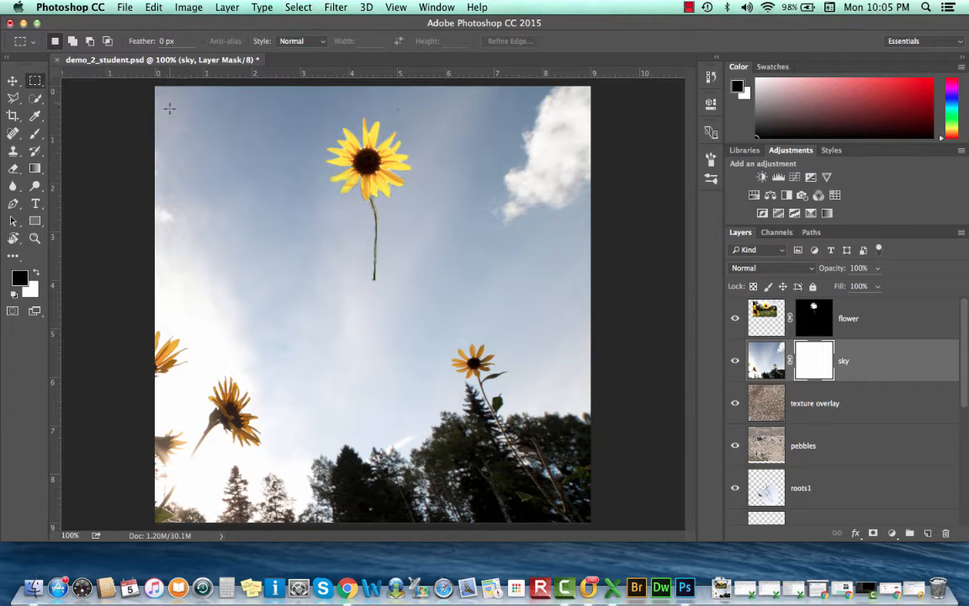
{"action": "left_click_drag", "start_coordinate": [155, 85], "coordinate": [606, 269]}
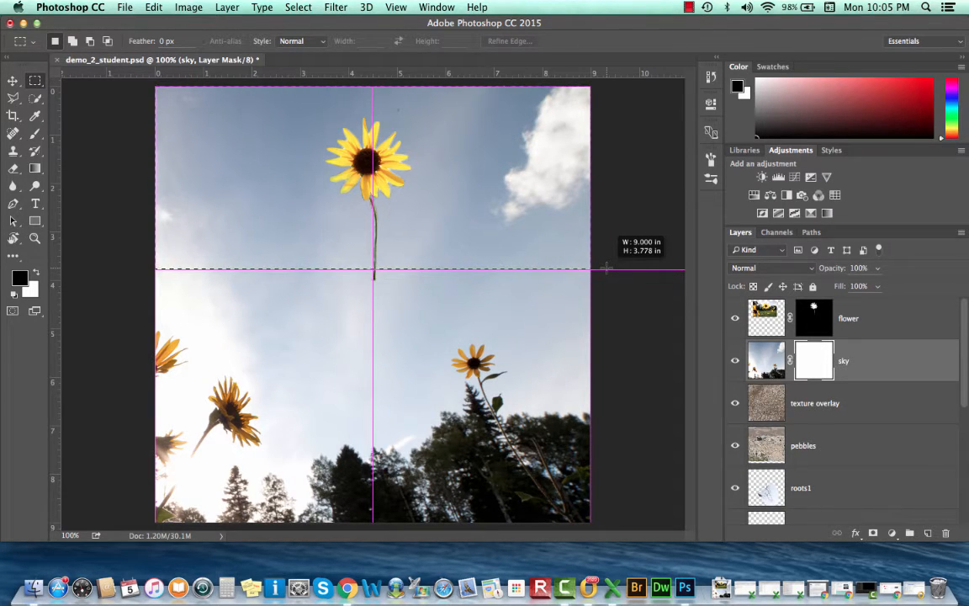
{"action": "left_click_drag", "start_coordinate": [606, 269], "coordinate": [606, 267]}
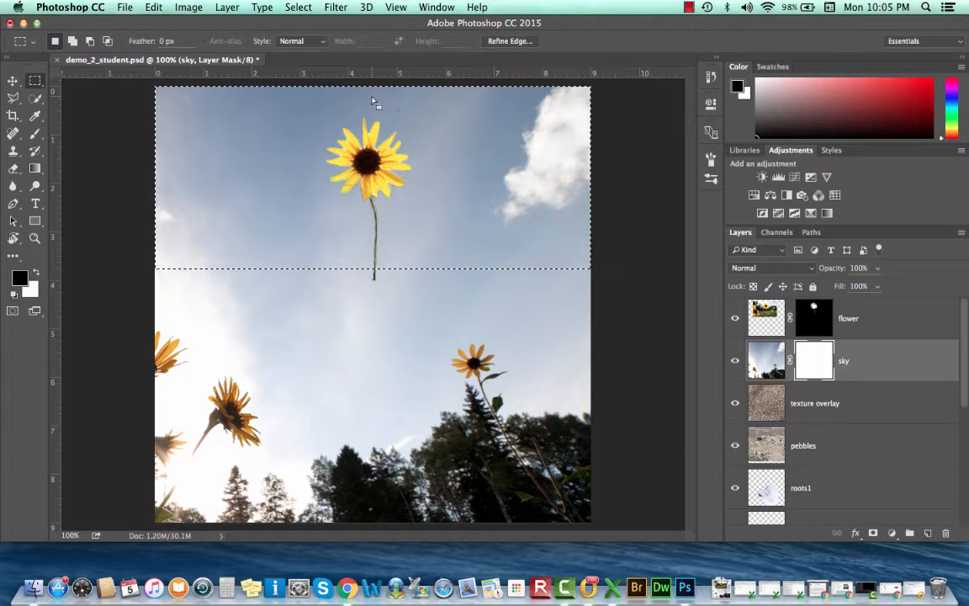
{"action": "left_click", "coordinate": [301, 10]}
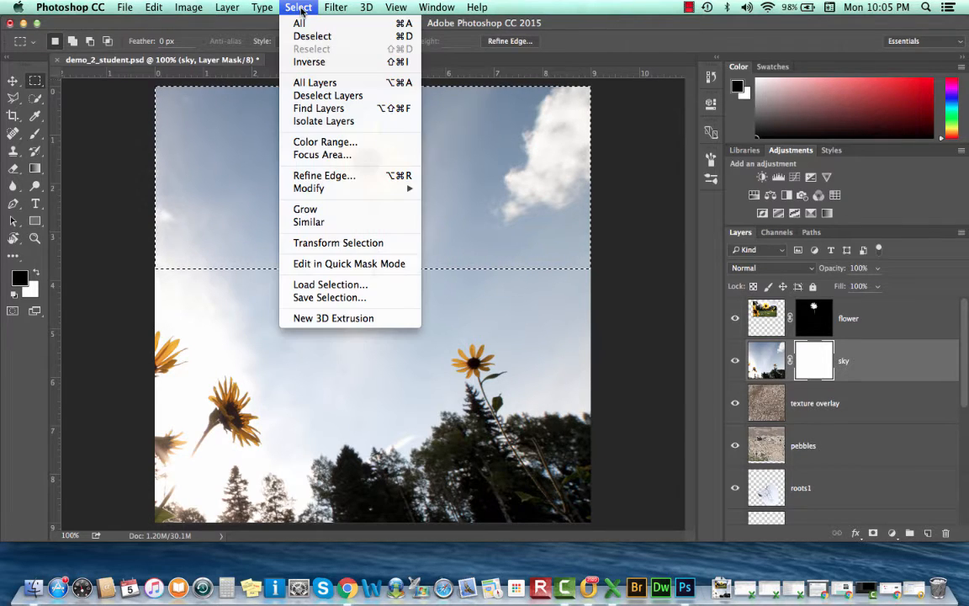
{"action": "left_click", "coordinate": [308, 63]}
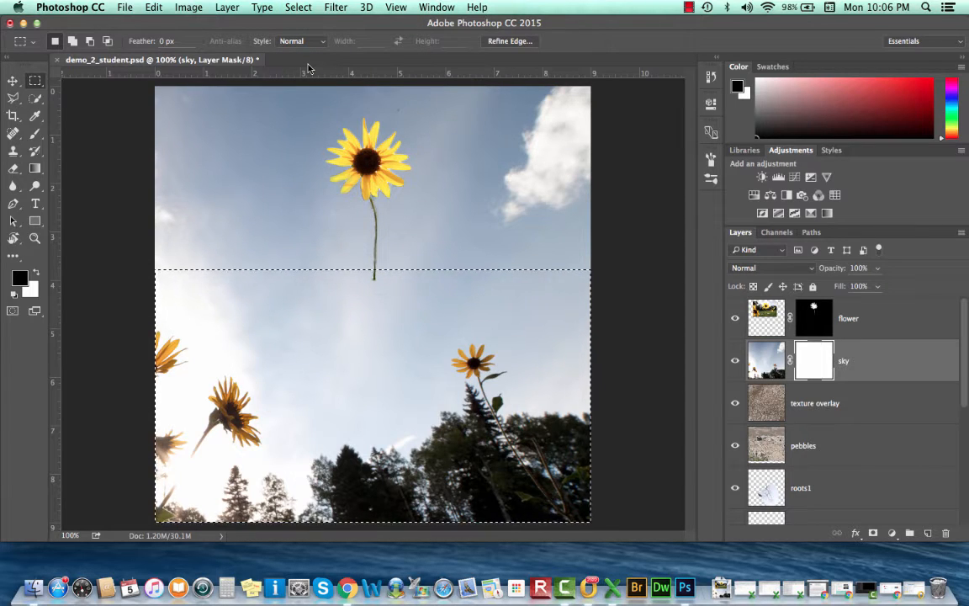
Step: Fill the selected lower area of the sky layer's mask with black at 100% opacity and deselect
{"action": "left_click", "coordinate": [151, 7]}
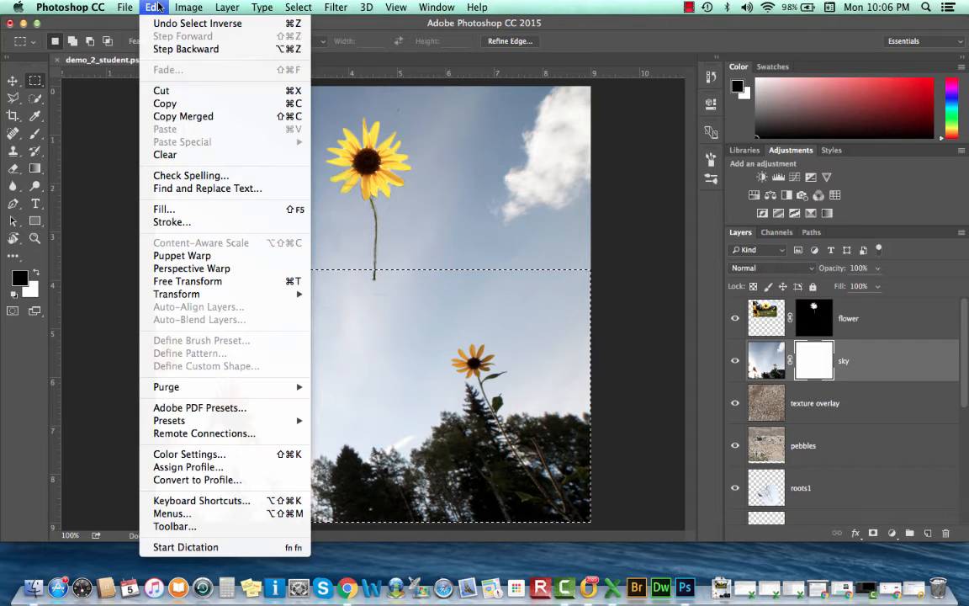
{"action": "left_click", "coordinate": [165, 210]}
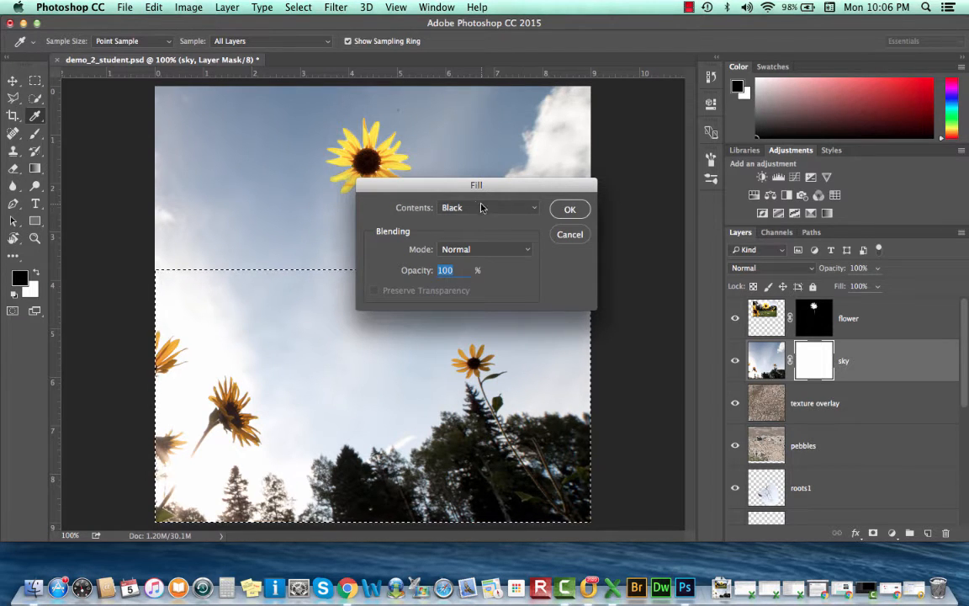
{"action": "left_click", "coordinate": [569, 210]}
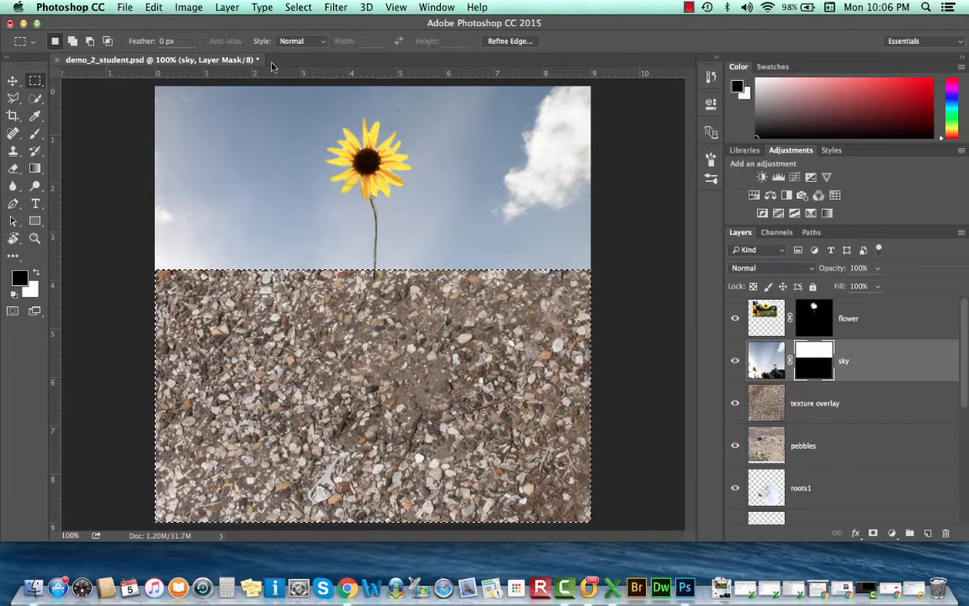
{"action": "left_click", "coordinate": [300, 7]}
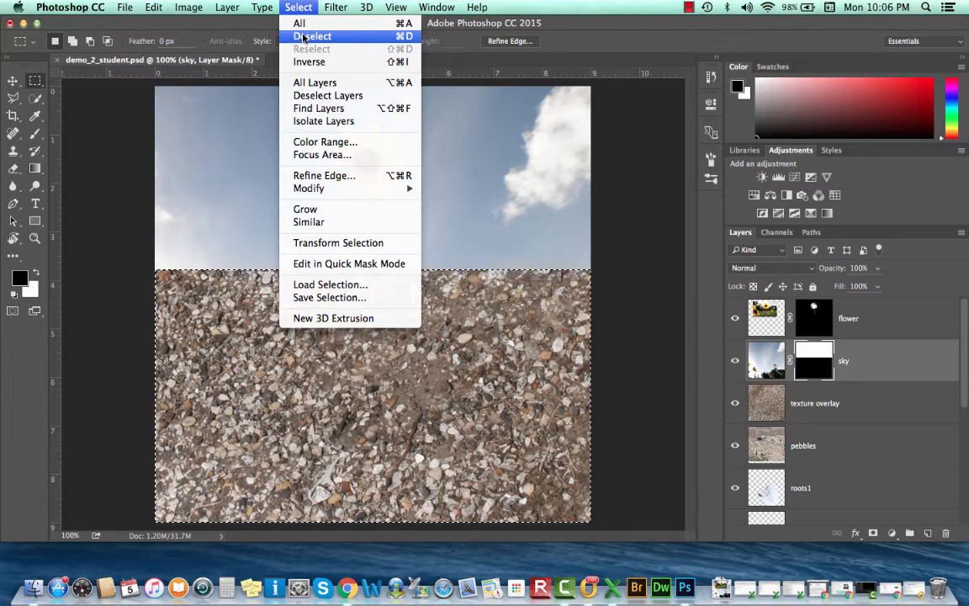
{"action": "left_click", "coordinate": [304, 37]}
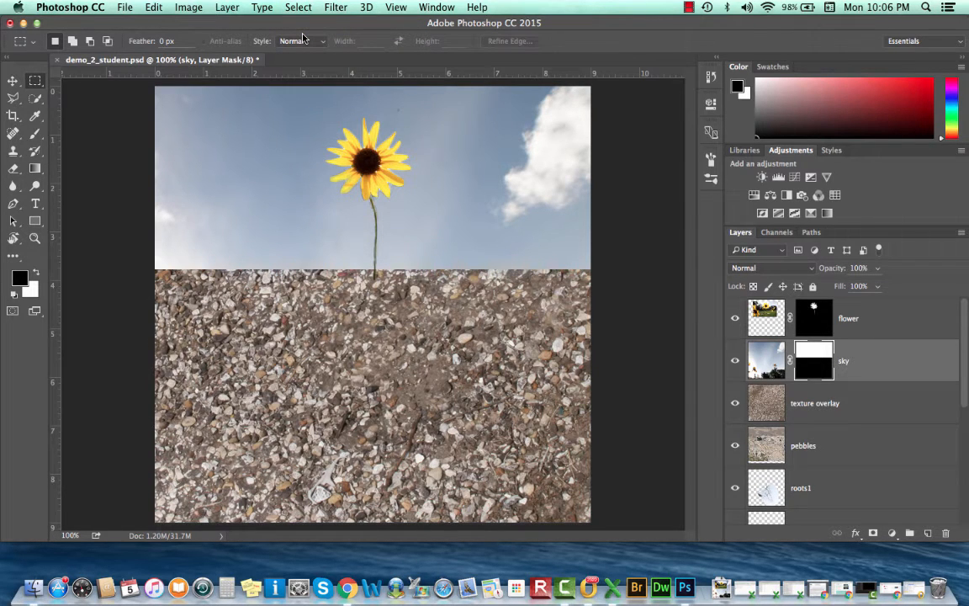
Step: Hide the texture overlay layer
{"action": "left_click", "coordinate": [735, 403]}
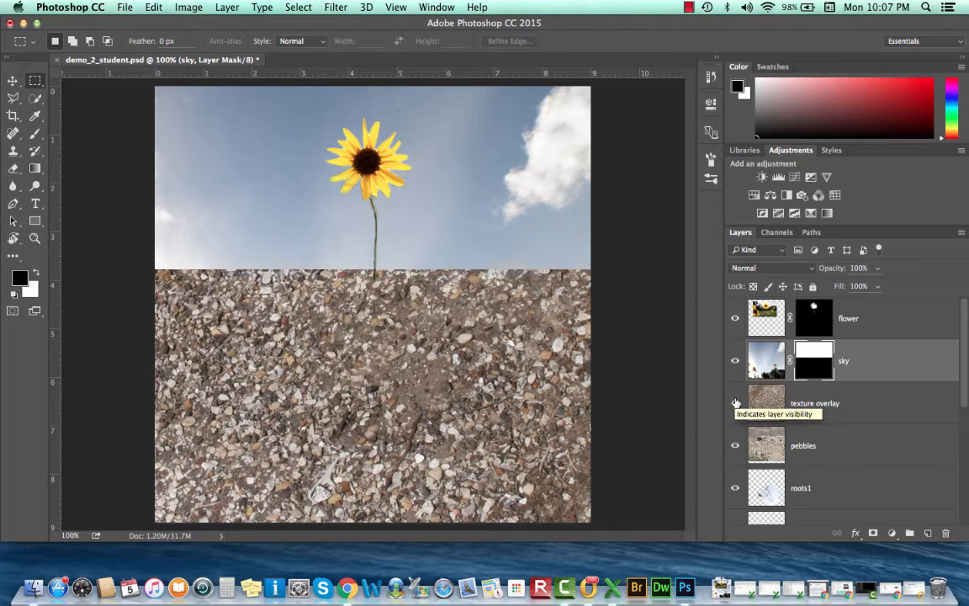
{"action": "scroll", "coordinate": [736, 404], "scroll_direction": "down", "scroll_amount": 2}
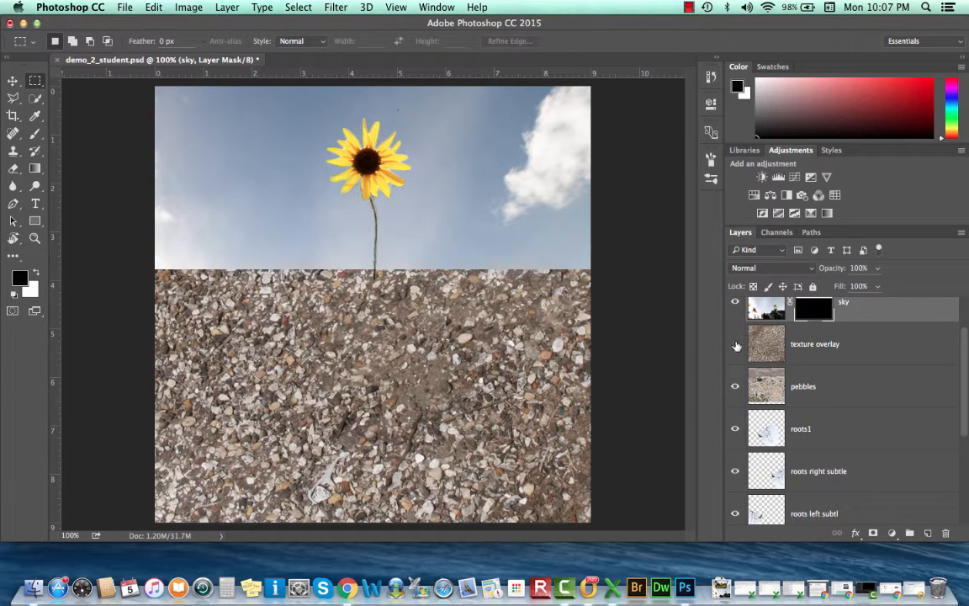
{"action": "left_click", "coordinate": [735, 345]}
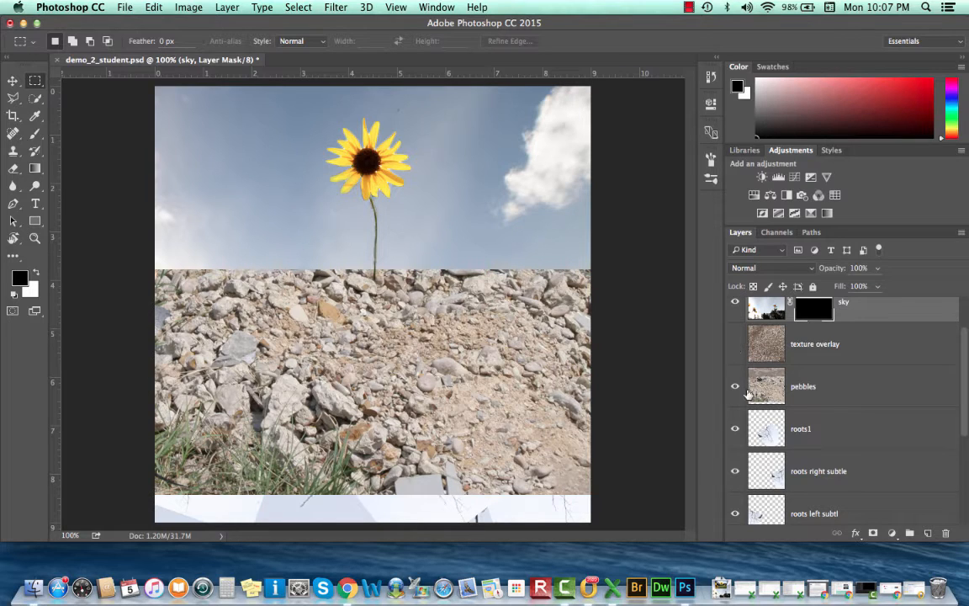
Step: Move the pebbles layer directly above the sky layer in the layer stack
{"action": "left_click", "coordinate": [848, 399]}
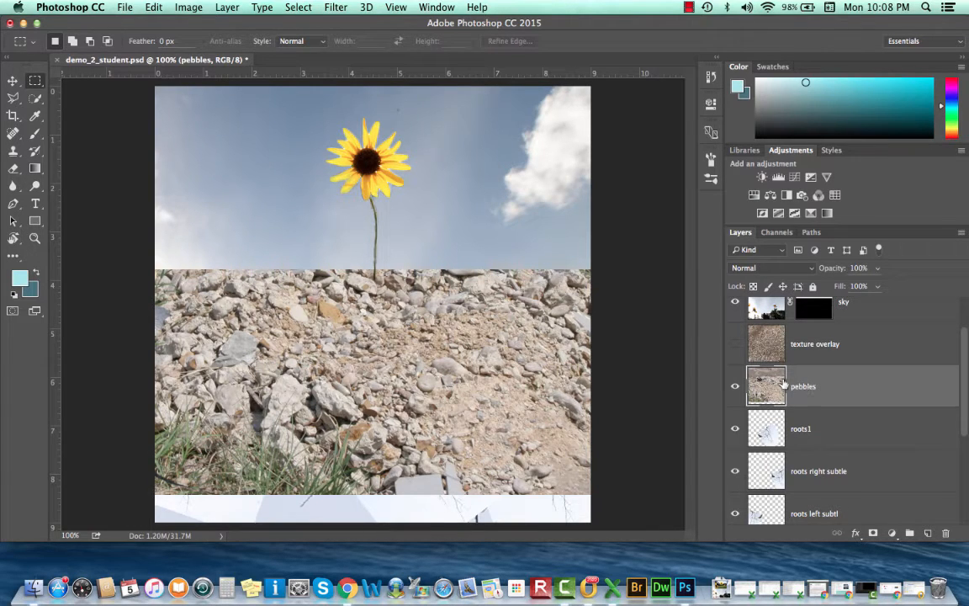
{"action": "scroll", "coordinate": [787, 387], "scroll_direction": "up", "scroll_amount": 2}
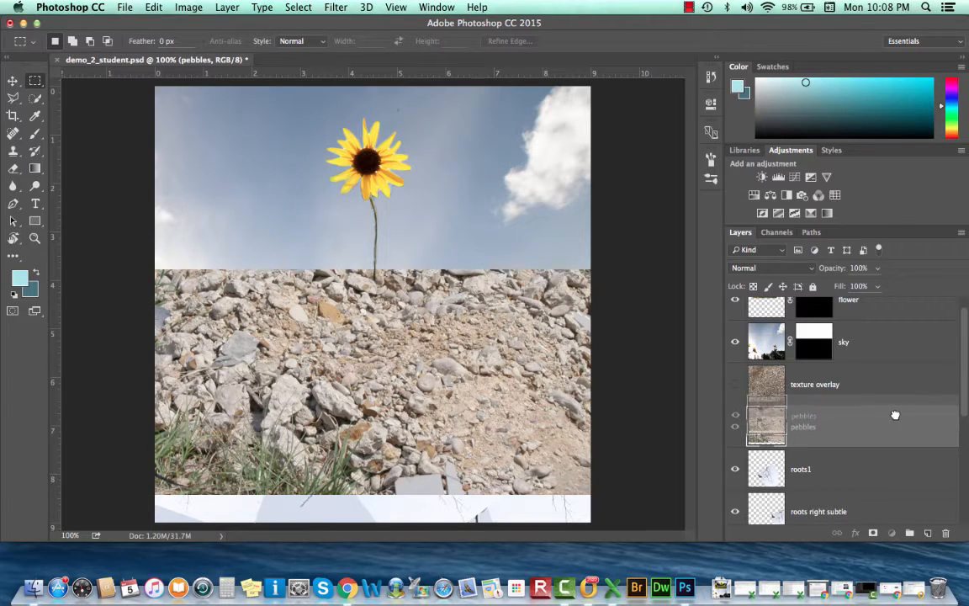
{"action": "left_click_drag", "start_coordinate": [895, 432], "coordinate": [893, 326]}
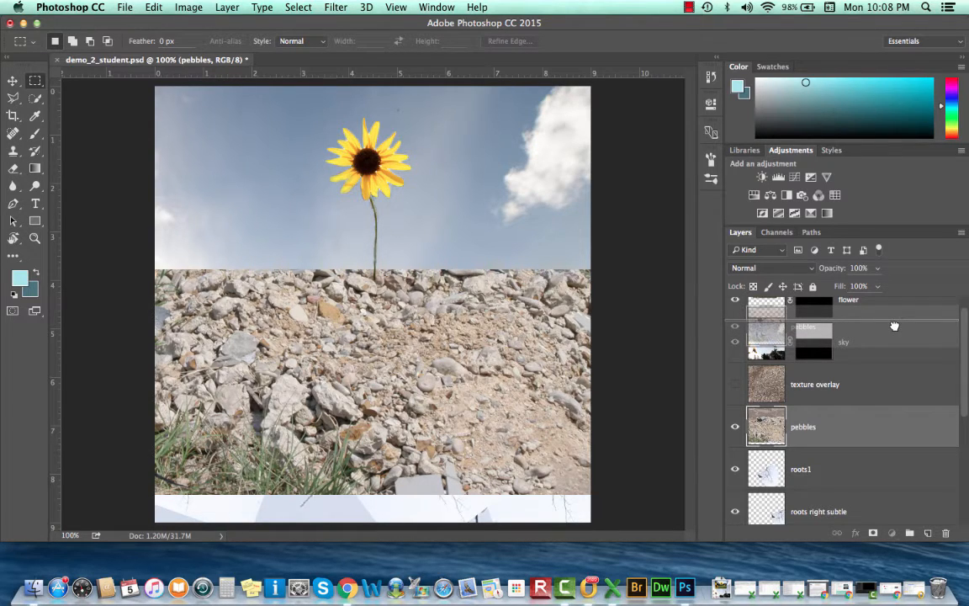
{"action": "left_click_drag", "start_coordinate": [894, 325], "coordinate": [896, 330]}
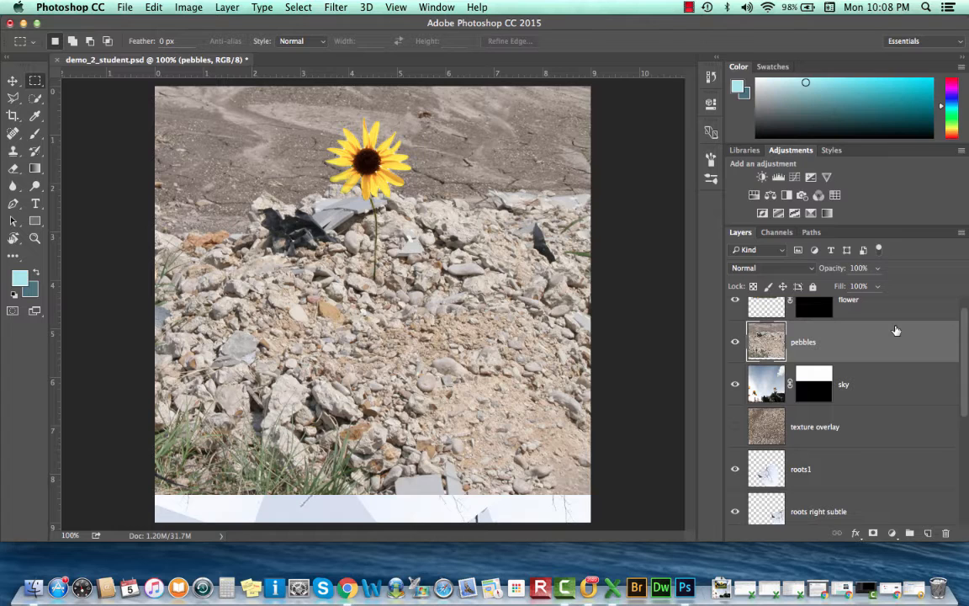
Step: Add a layer mask to the pebbles layer and invert it to black
{"action": "left_click", "coordinate": [875, 534]}
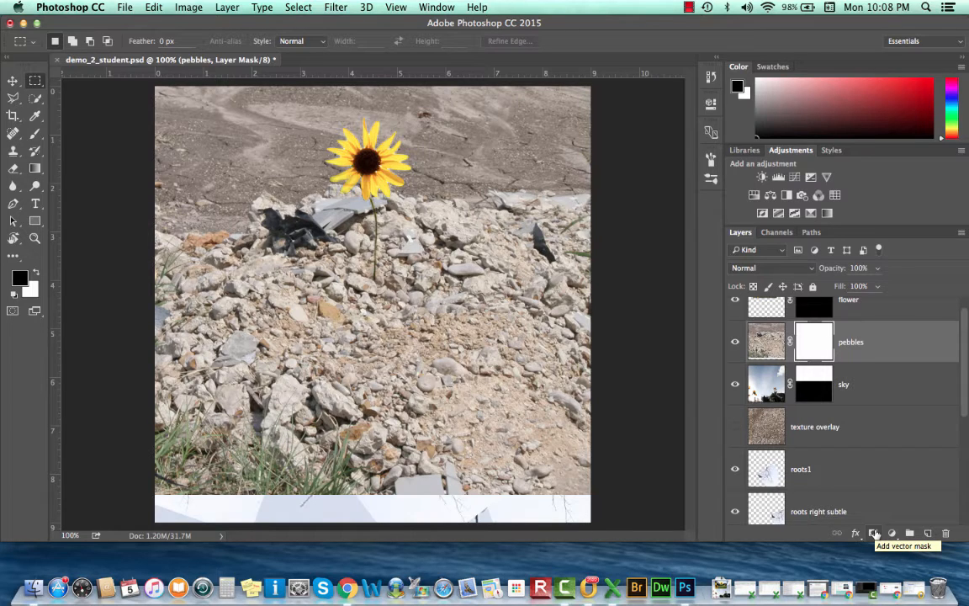
{"action": "key", "text": "super+i"}
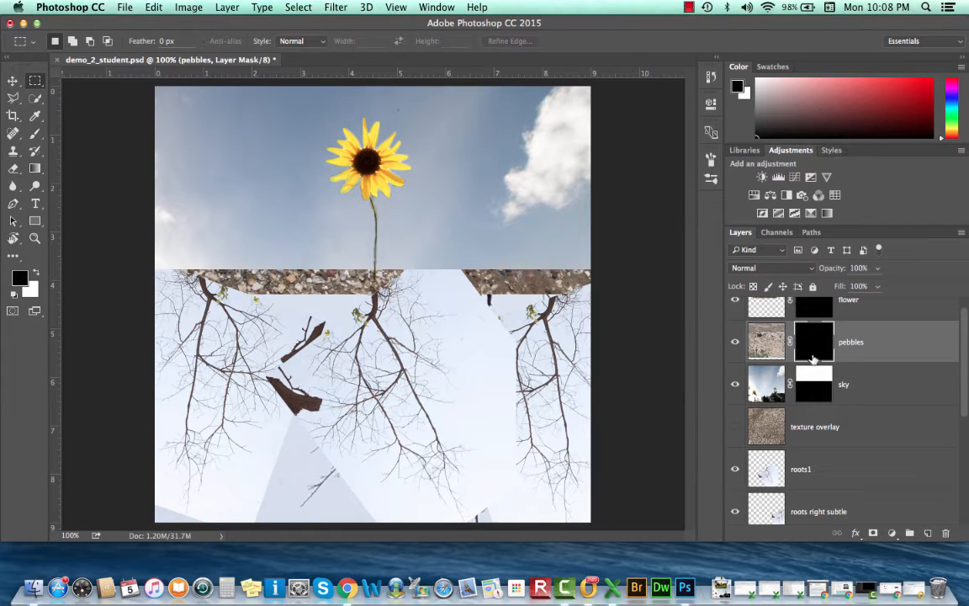
{"action": "left_click", "coordinate": [149, 6]}
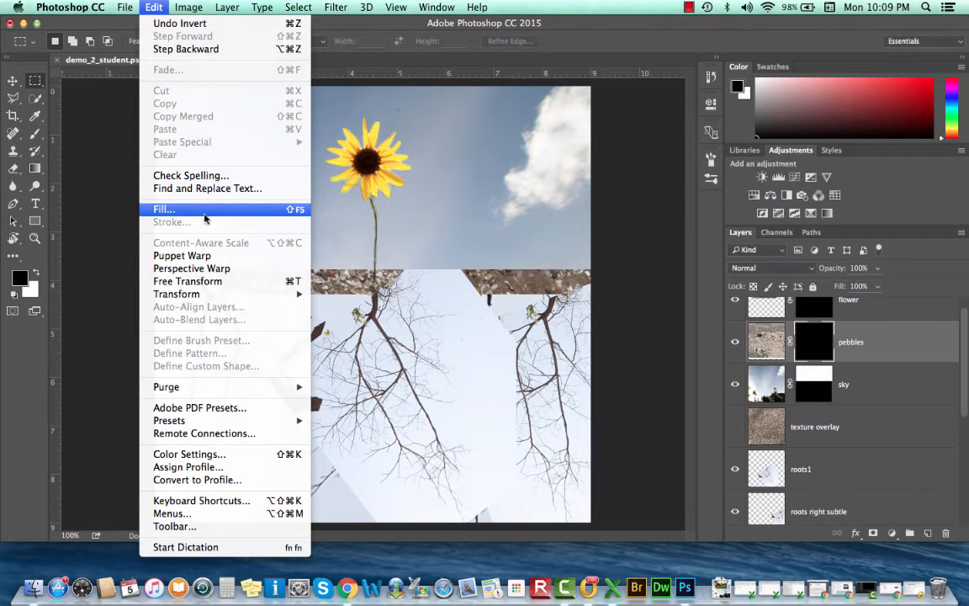
{"action": "left_click", "coordinate": [413, 213]}
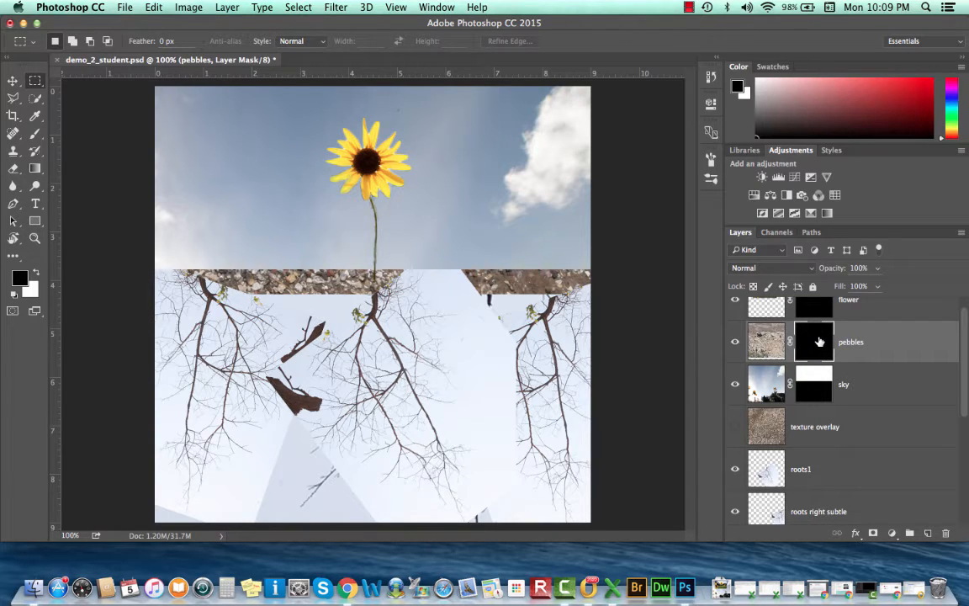
Step: Paint white on the pebbles mask along the horizon line with an 80 px brush at 49% opacity to reveal a band of stones
{"action": "left_click", "coordinate": [35, 136]}
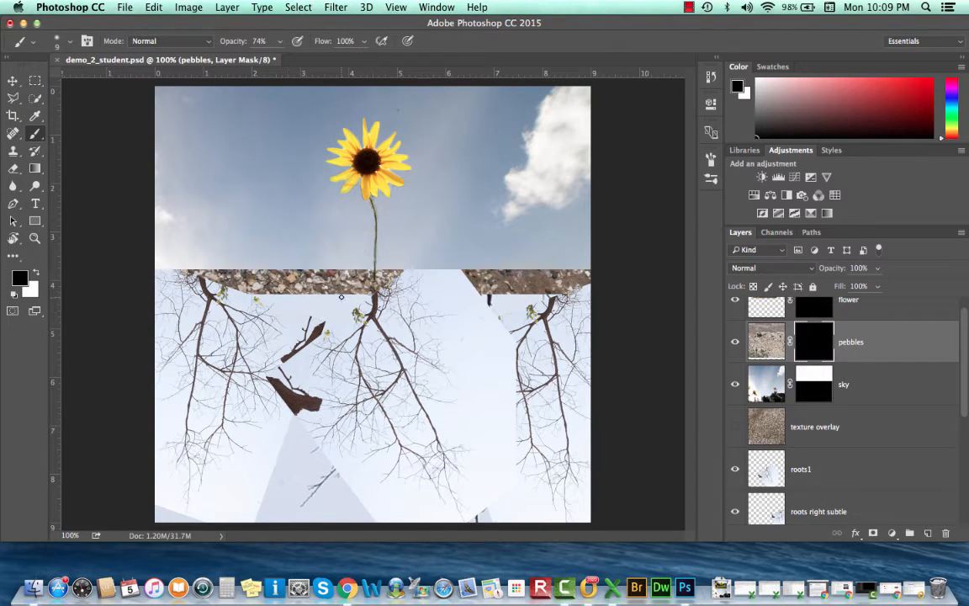
{"action": "key", "text": "bracketright"}
{"action": "key", "text": "bracketright"}
{"action": "key", "text": "bracketright"}
{"action": "key", "text": "bracketright"}
{"action": "key", "text": "bracketright"}
{"action": "key", "text": "bracketright"}
{"action": "key", "text": "bracketright"}
{"action": "key", "text": "x"}
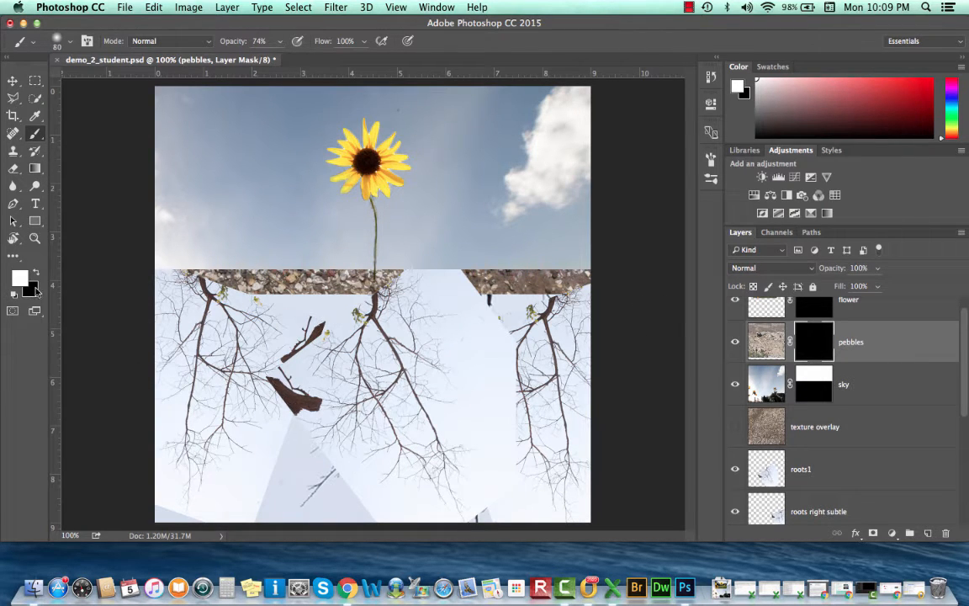
{"action": "left_click", "coordinate": [280, 42]}
{"action": "left_click_drag", "start_coordinate": [277, 61], "coordinate": [261, 61]}
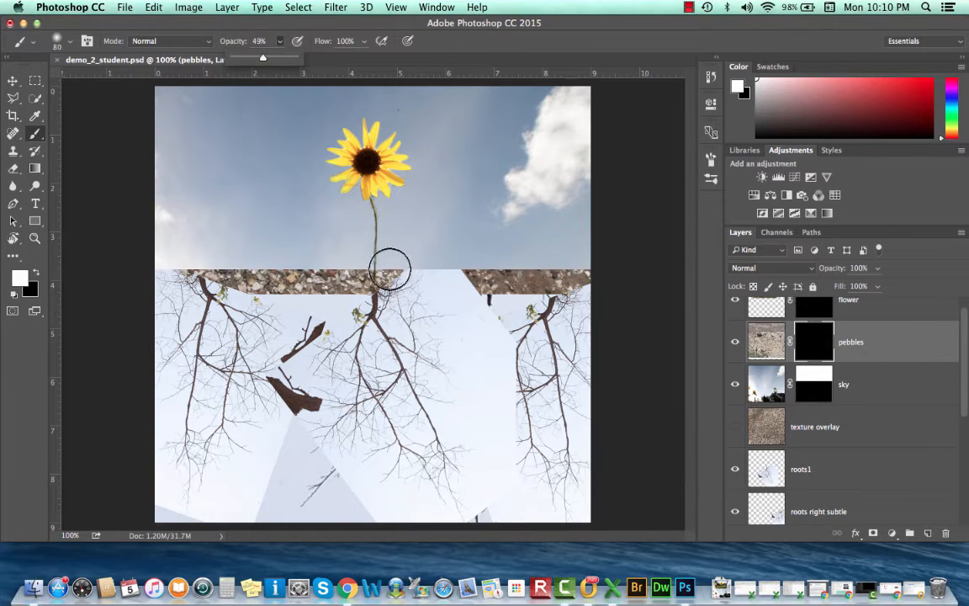
{"action": "mouse_move", "coordinate": [380, 271]}
{"action": "left_mouse_down"}
{"action": "mouse_move", "coordinate": [352, 263]}
{"action": "mouse_move", "coordinate": [319, 276]}
{"action": "mouse_move", "coordinate": [347, 267]}
{"action": "mouse_move", "coordinate": [473, 283]}
{"action": "mouse_move", "coordinate": [566, 275]}
{"action": "mouse_move", "coordinate": [381, 273]}
{"action": "mouse_move", "coordinate": [177, 287]}
{"action": "mouse_move", "coordinate": [163, 277]}
{"action": "mouse_move", "coordinate": [288, 275]}
{"action": "mouse_move", "coordinate": [282, 257]}
{"action": "mouse_move", "coordinate": [294, 254]}
{"action": "mouse_move", "coordinate": [402, 256]}
{"action": "mouse_move", "coordinate": [455, 274]}
{"action": "mouse_move", "coordinate": [349, 237]}
{"action": "mouse_move", "coordinate": [305, 234]}
{"action": "mouse_move", "coordinate": [256, 240]}
{"action": "mouse_move", "coordinate": [242, 282]}
{"action": "mouse_move", "coordinate": [424, 253]}
{"action": "mouse_move", "coordinate": [489, 295]}
{"action": "mouse_move", "coordinate": [544, 292]}
{"action": "left_mouse_up"}
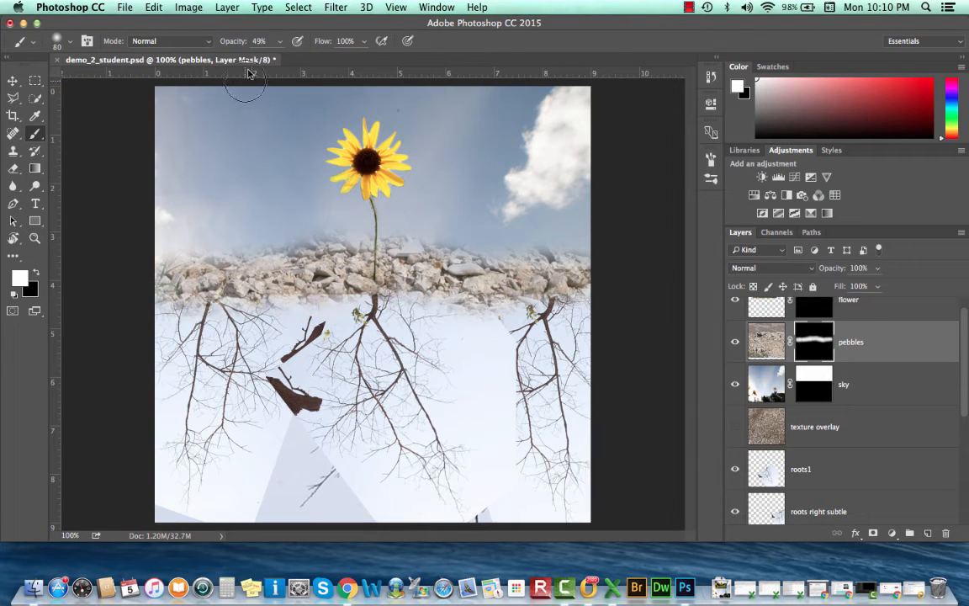
Step: Paint white on the pebbles mask over the roots area with a 250 px brush at 21% opacity to reveal faint stones
{"action": "left_click", "coordinate": [280, 41]}
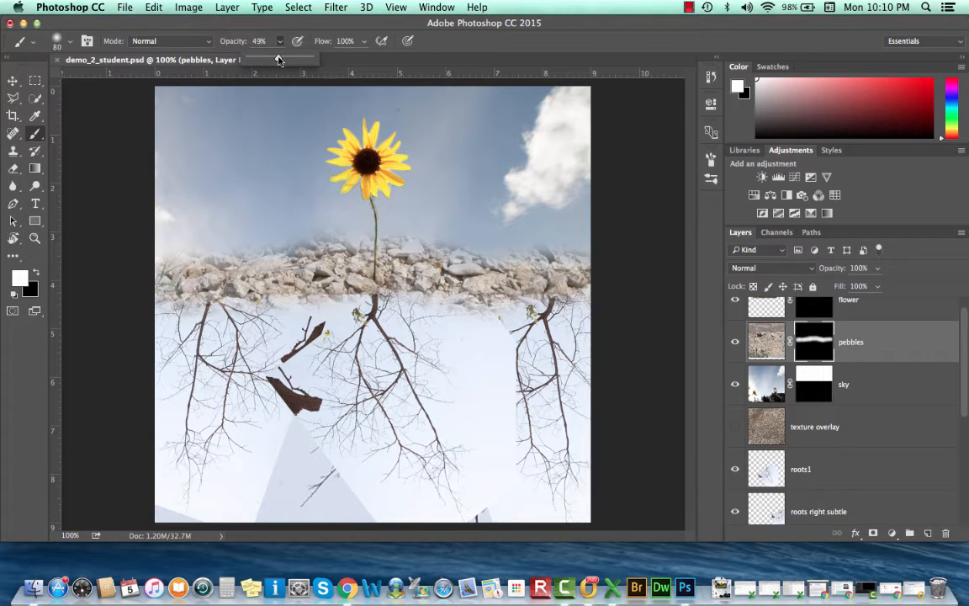
{"action": "left_click_drag", "start_coordinate": [278, 60], "coordinate": [266, 65]}
{"action": "left_click", "coordinate": [419, 315]}
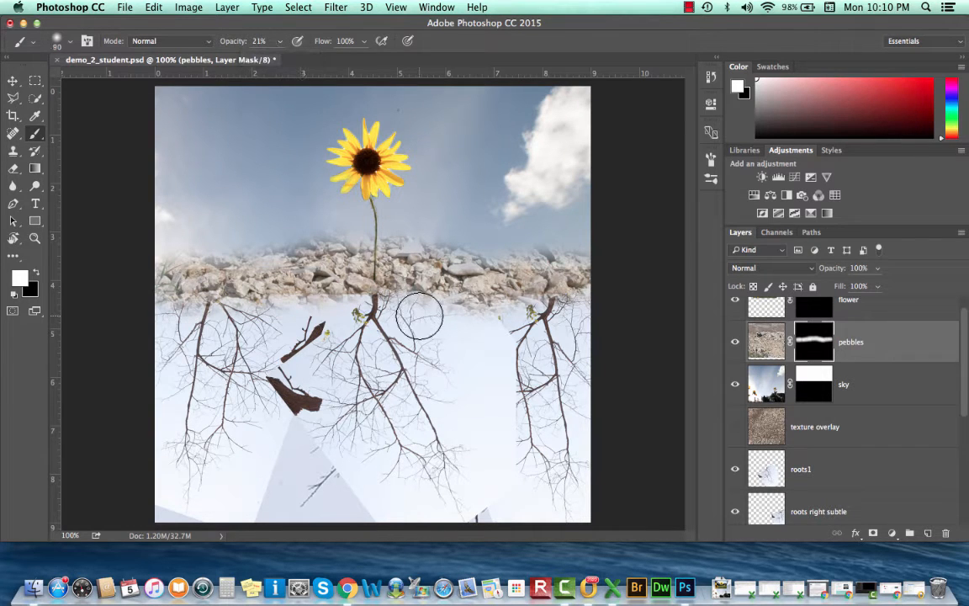
{"action": "key", "text": "bracketright"}
{"action": "key", "text": "bracketright"}
{"action": "key", "text": "bracketright"}
{"action": "key", "text": "bracketright"}
{"action": "key", "text": "bracketright"}
{"action": "key", "text": "bracketright"}
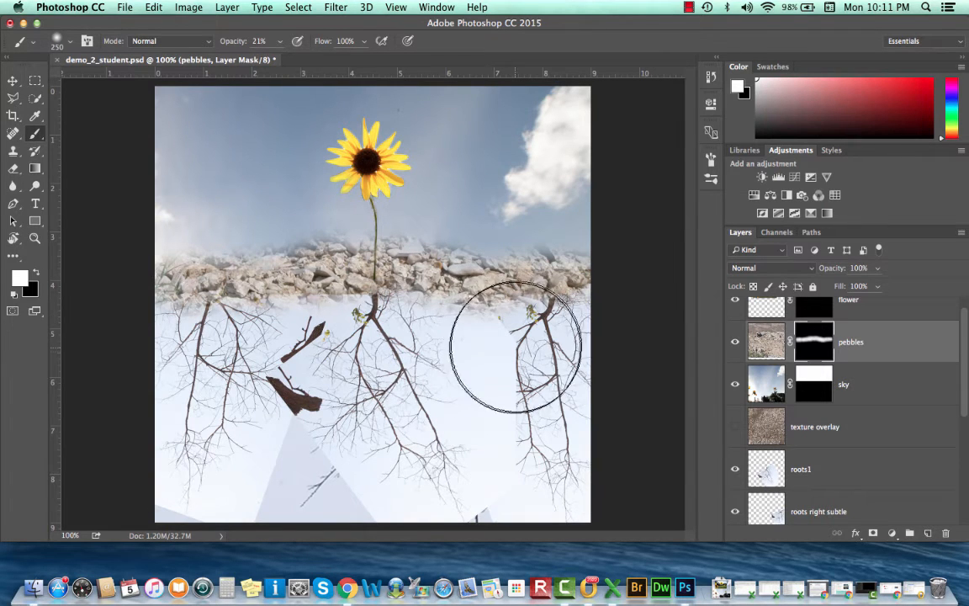
{"action": "mouse_move", "coordinate": [544, 338]}
{"action": "left_mouse_down"}
{"action": "mouse_move", "coordinate": [373, 345]}
{"action": "mouse_move", "coordinate": [354, 324]}
{"action": "mouse_move", "coordinate": [180, 333]}
{"action": "mouse_move", "coordinate": [346, 317]}
{"action": "left_mouse_up"}
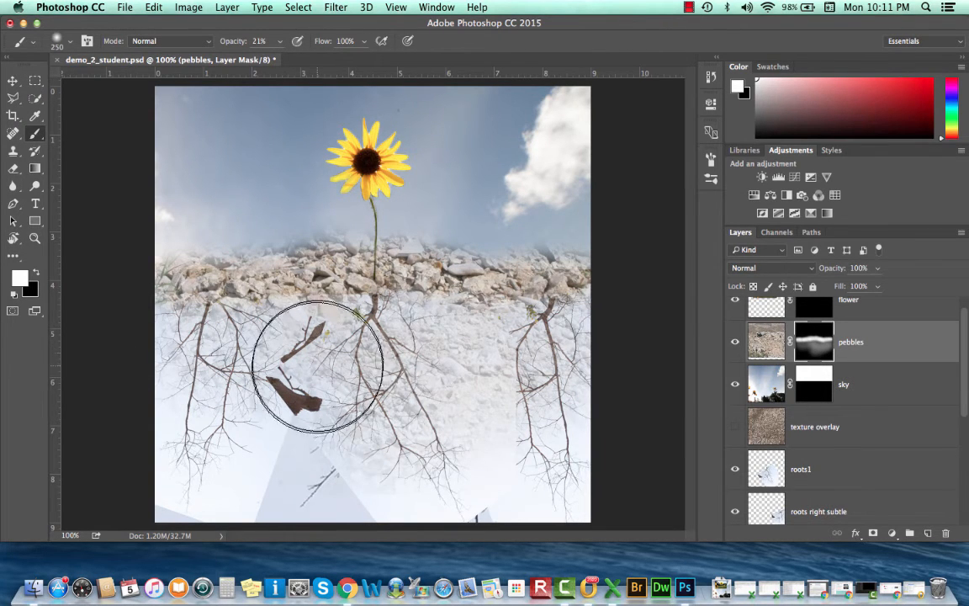
{"action": "left_click_drag", "start_coordinate": [443, 327], "coordinate": [178, 335]}
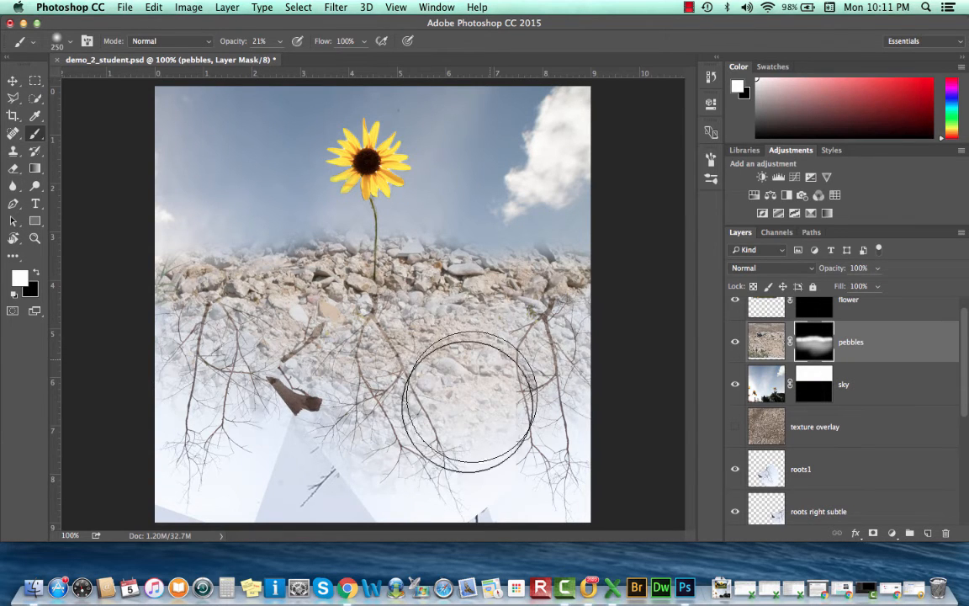
Step: Paint white on the pebbles mask around the flower stem with a 45 px brush at 100% opacity to reveal a mound of stones
{"action": "right_click", "coordinate": [498, 360]}
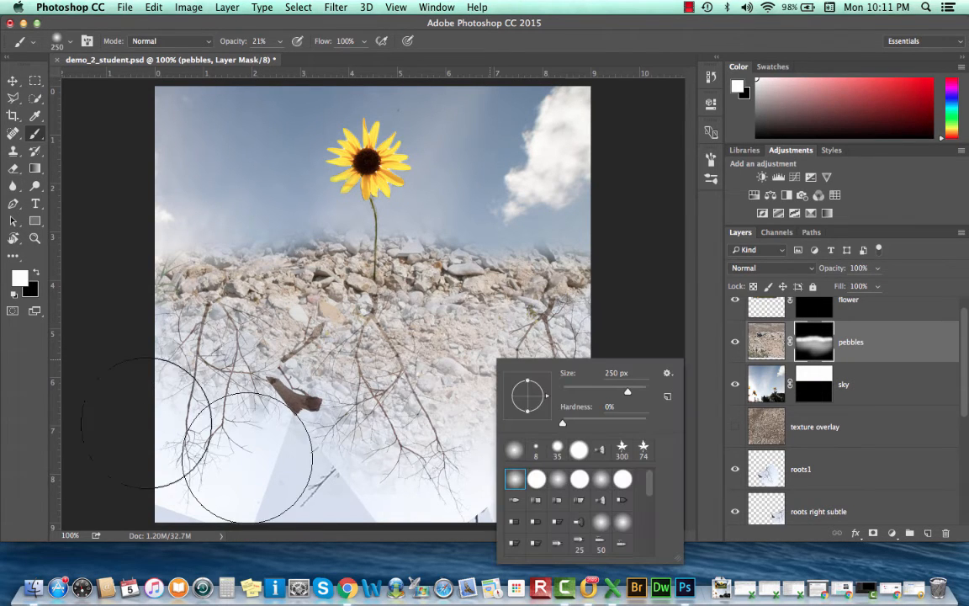
{"action": "left_click", "coordinate": [656, 335]}
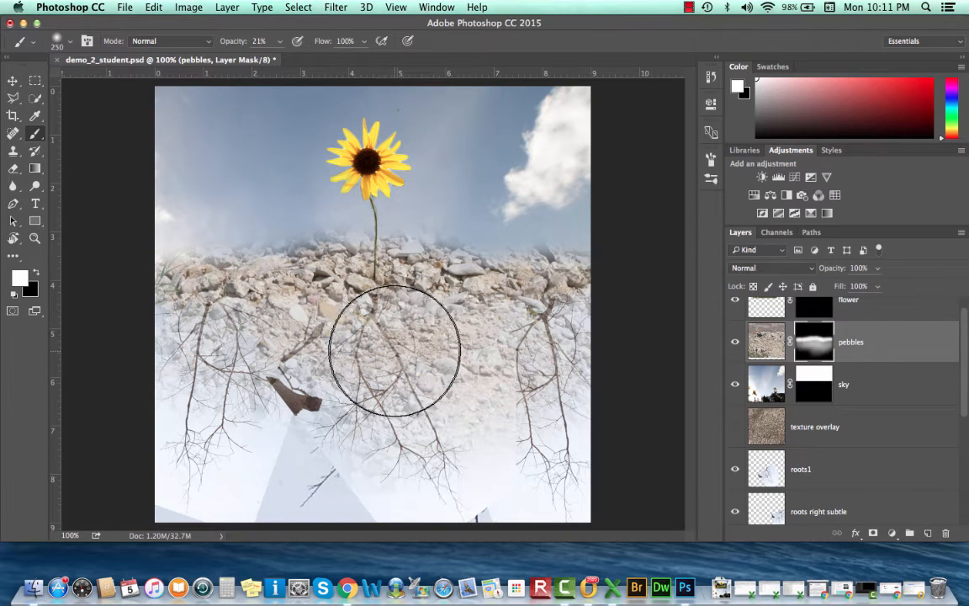
{"action": "key", "text": "bracketleft"}
{"action": "key", "text": "bracketleft"}
{"action": "key", "text": "bracketleft"}
{"action": "key", "text": "bracketleft"}
{"action": "key", "text": "bracketleft"}
{"action": "key", "text": "bracketleft"}
{"action": "key", "text": "bracketleft"}
{"action": "key", "text": "bracketleft"}
{"action": "key", "text": "bracketleft"}
{"action": "key", "text": "bracketleft"}
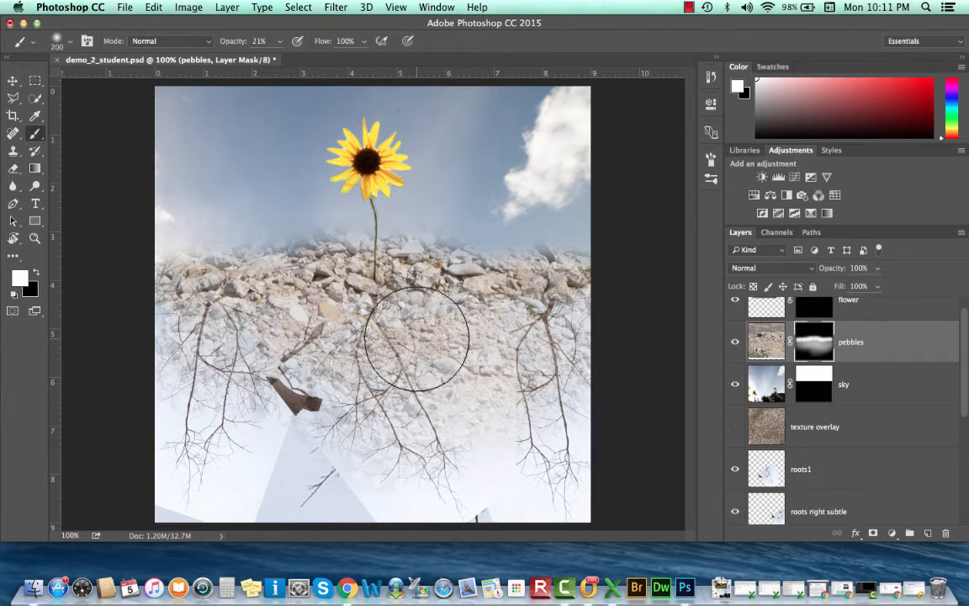
{"action": "key", "text": "bracketleft"}
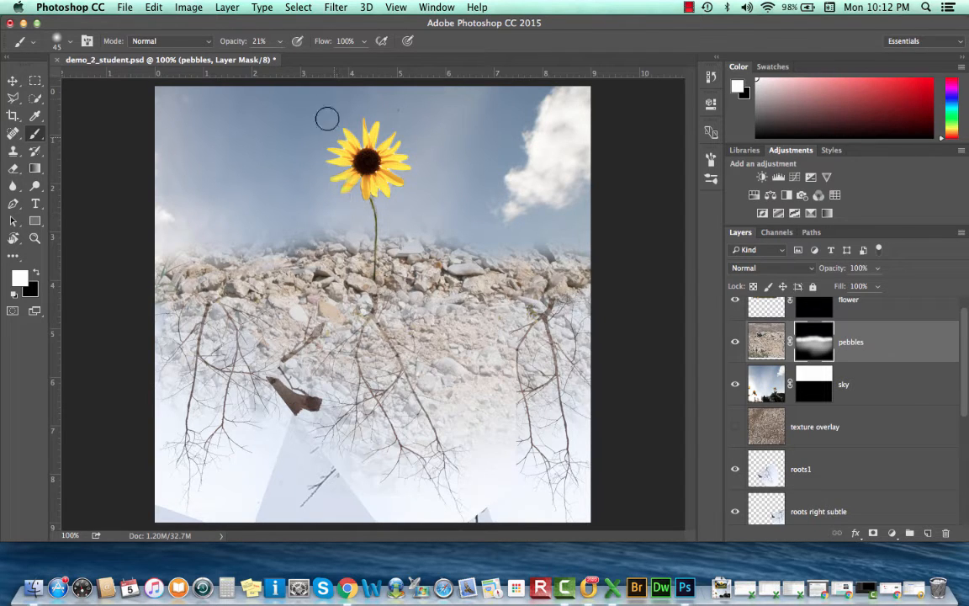
{"action": "left_click", "coordinate": [279, 40]}
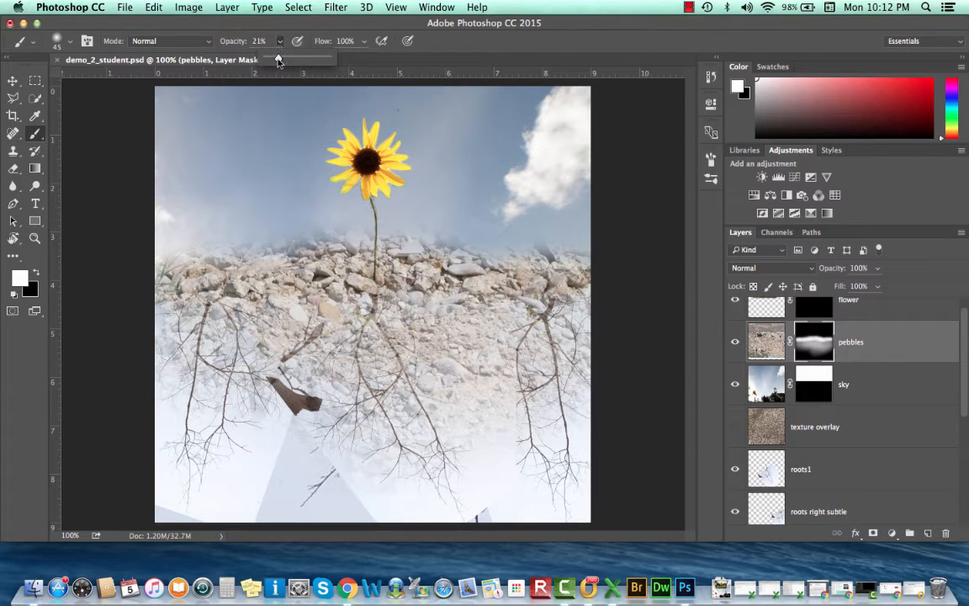
{"action": "left_click_drag", "start_coordinate": [278, 61], "coordinate": [328, 58]}
{"action": "left_click", "coordinate": [371, 235]}
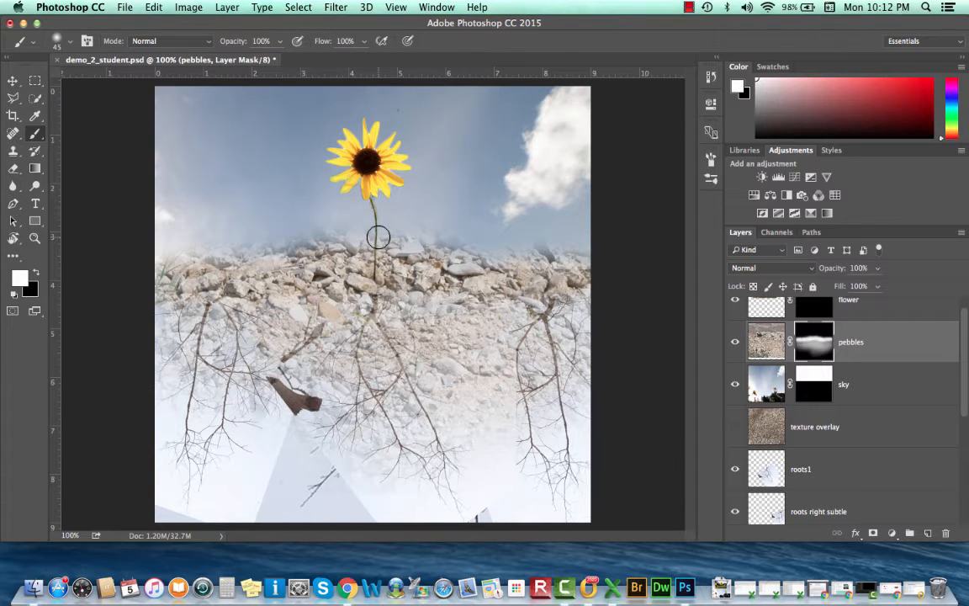
{"action": "mouse_move", "coordinate": [377, 237]}
{"action": "left_mouse_down"}
{"action": "mouse_move", "coordinate": [305, 260]}
{"action": "mouse_move", "coordinate": [358, 259]}
{"action": "mouse_move", "coordinate": [397, 241]}
{"action": "mouse_move", "coordinate": [438, 259]}
{"action": "mouse_move", "coordinate": [518, 266]}
{"action": "mouse_move", "coordinate": [317, 282]}
{"action": "mouse_move", "coordinate": [289, 250]}
{"action": "mouse_move", "coordinate": [208, 278]}
{"action": "left_mouse_up"}
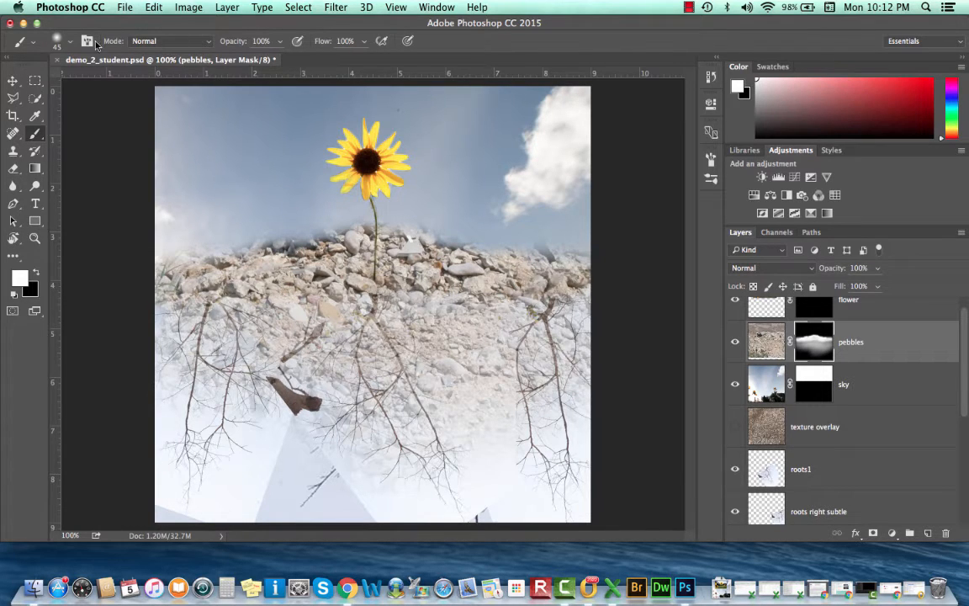
Step: Paint black on the pebbles mask along the stones' upper edge with a 56% hardness brush, reducing its size from 45 to 25 px
{"action": "left_click", "coordinate": [64, 40]}
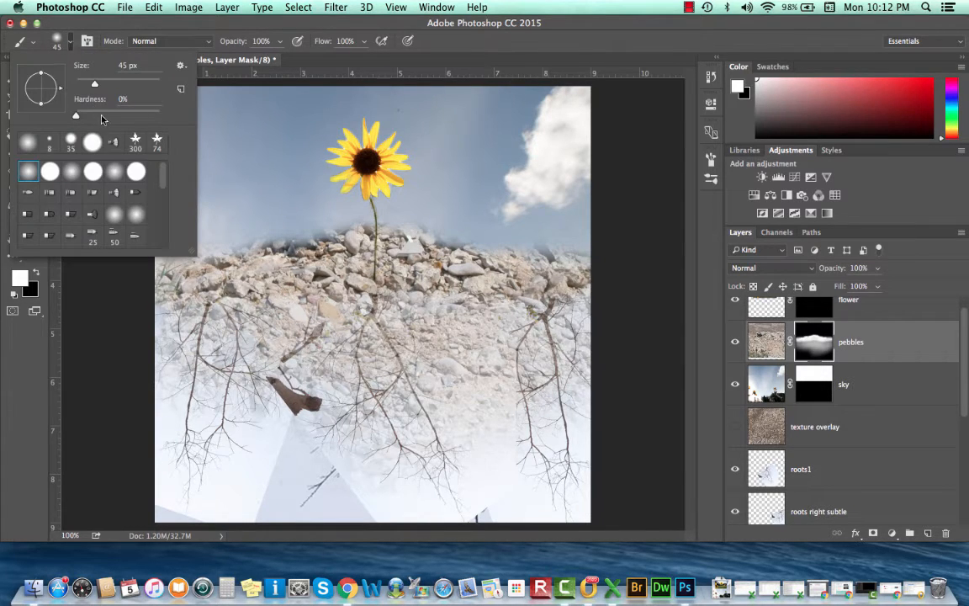
{"action": "left_click_drag", "start_coordinate": [102, 117], "coordinate": [122, 116]}
{"action": "type", "text": "x"}
{"action": "key", "text": "Return"}
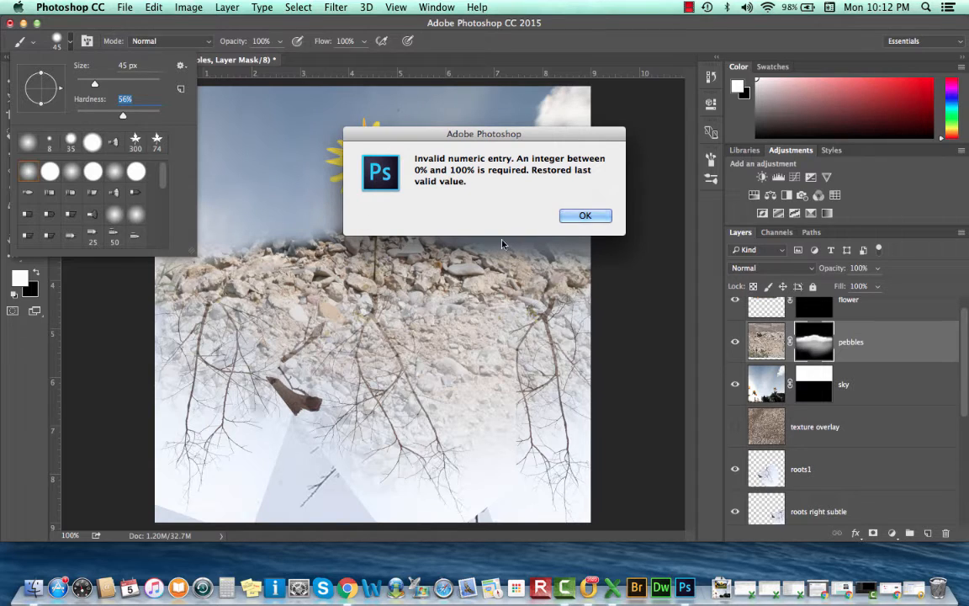
{"action": "key", "text": "Return"}
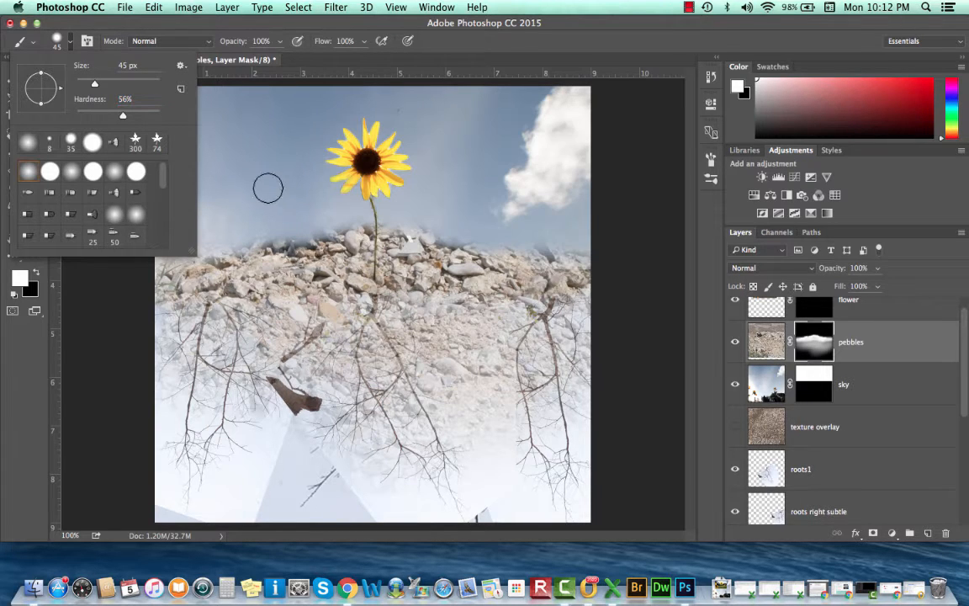
{"action": "left_click", "coordinate": [195, 29]}
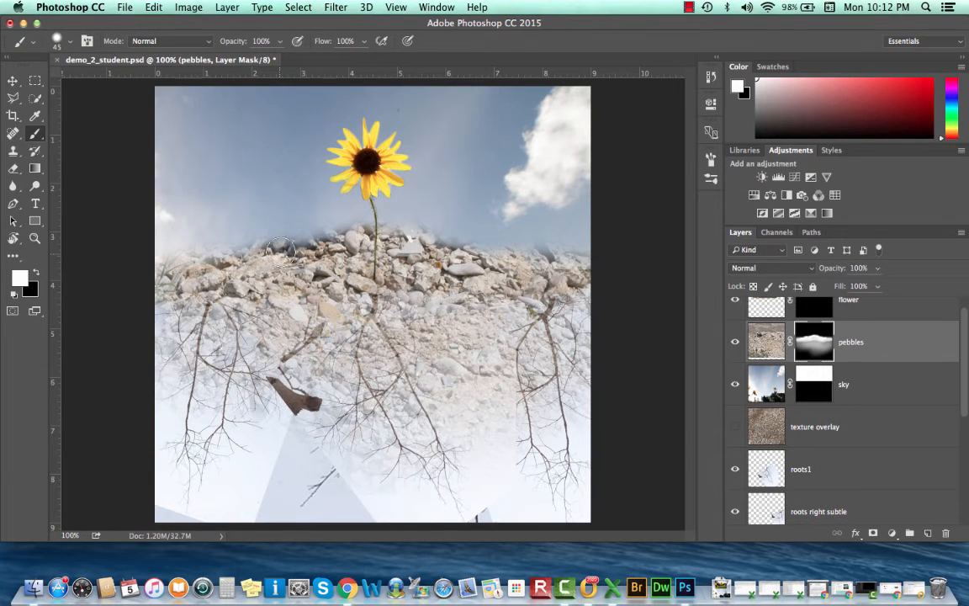
{"action": "key", "text": "x"}
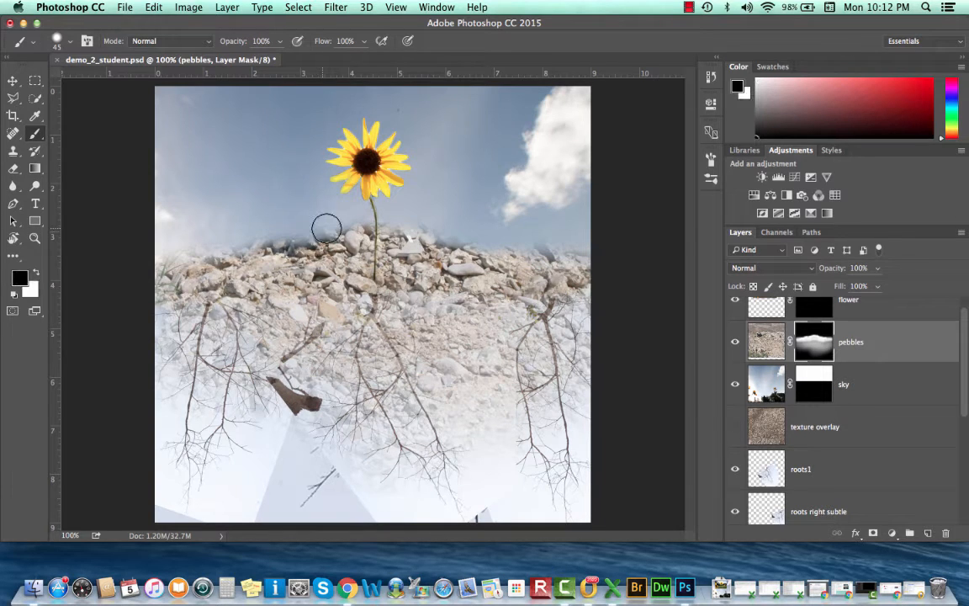
{"action": "left_click_drag", "start_coordinate": [326, 227], "coordinate": [264, 230]}
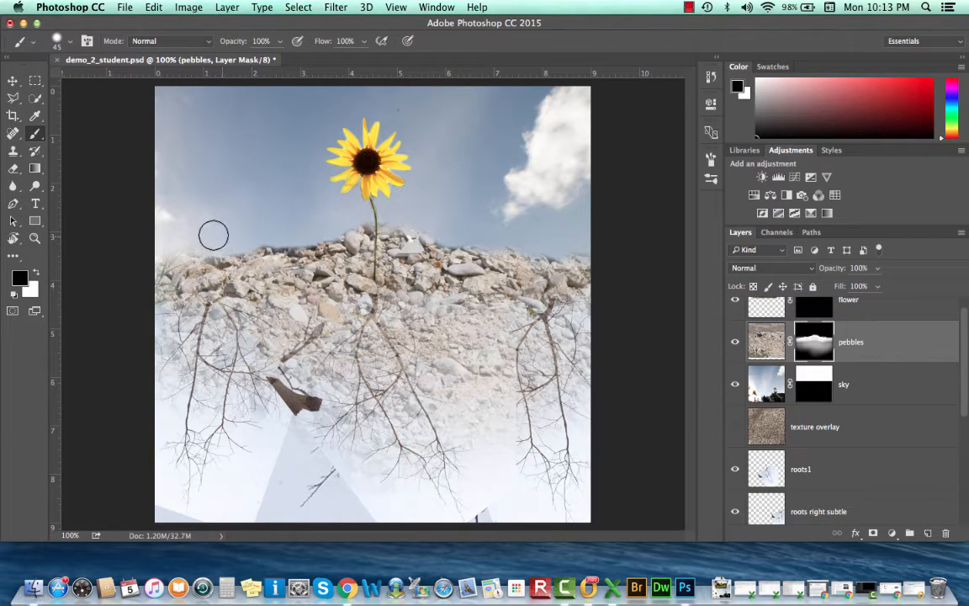
{"action": "key", "text": "bracketleft"}
{"action": "key", "text": "bracketleft"}
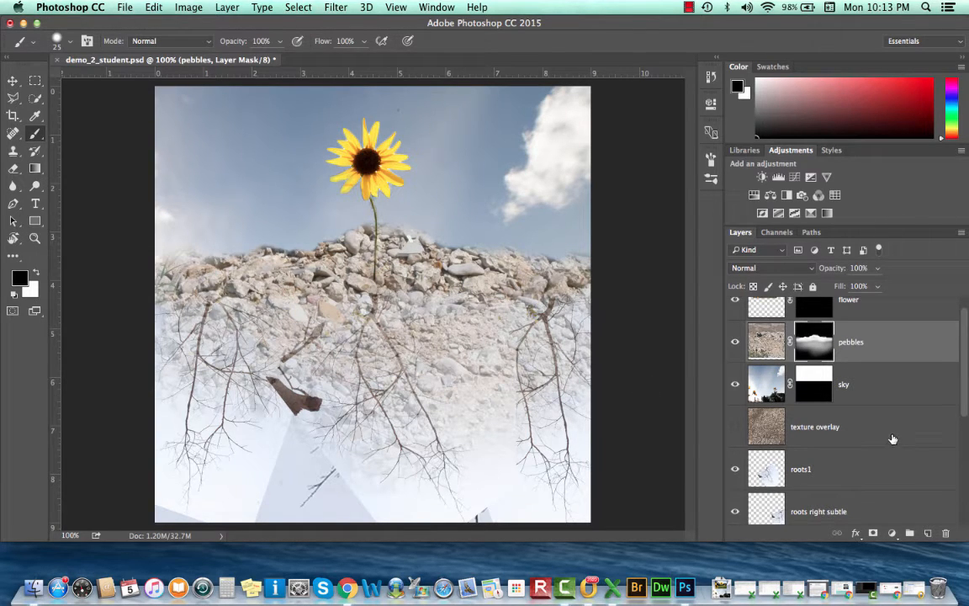
Step: Set the roots1 layer's blend mode to Multiply in its layer style blending options
{"action": "scroll", "coordinate": [892, 438], "scroll_direction": "down", "scroll_amount": 5}
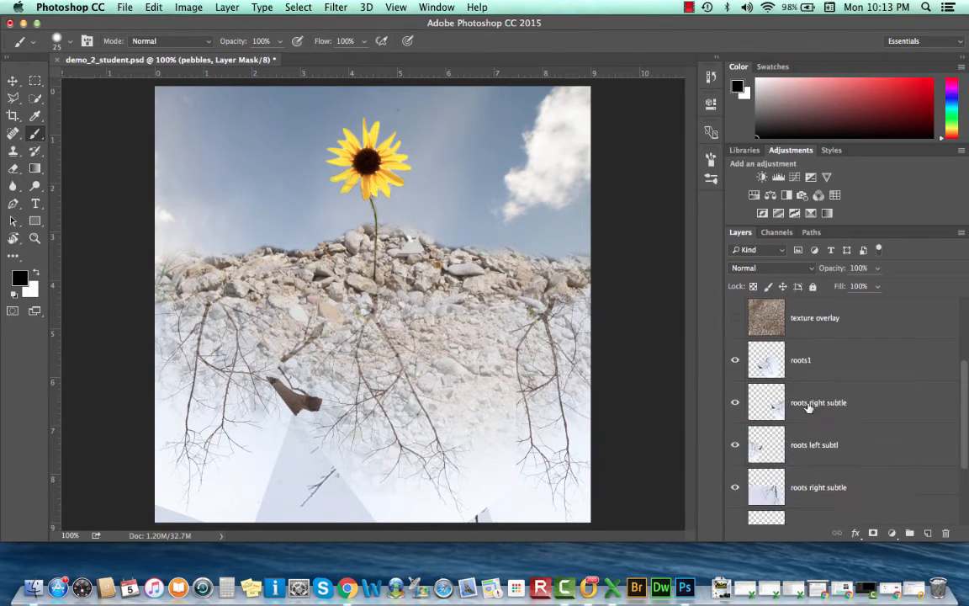
{"action": "scroll", "coordinate": [738, 349], "scroll_direction": "down", "scroll_amount": 5}
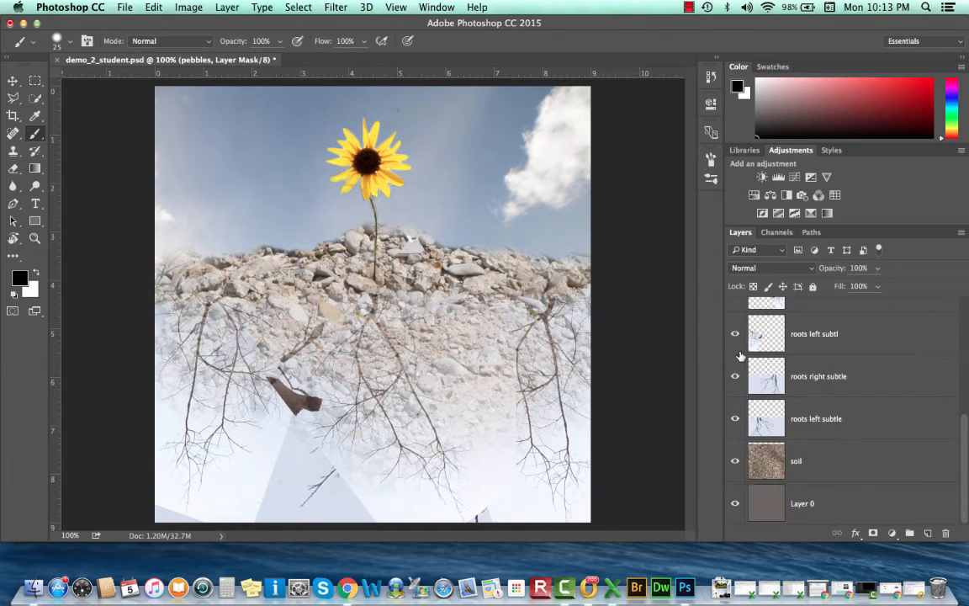
{"action": "scroll", "coordinate": [738, 355], "scroll_direction": "up", "scroll_amount": 3}
{"action": "scroll", "coordinate": [739, 355], "scroll_direction": "up", "scroll_amount": 2}
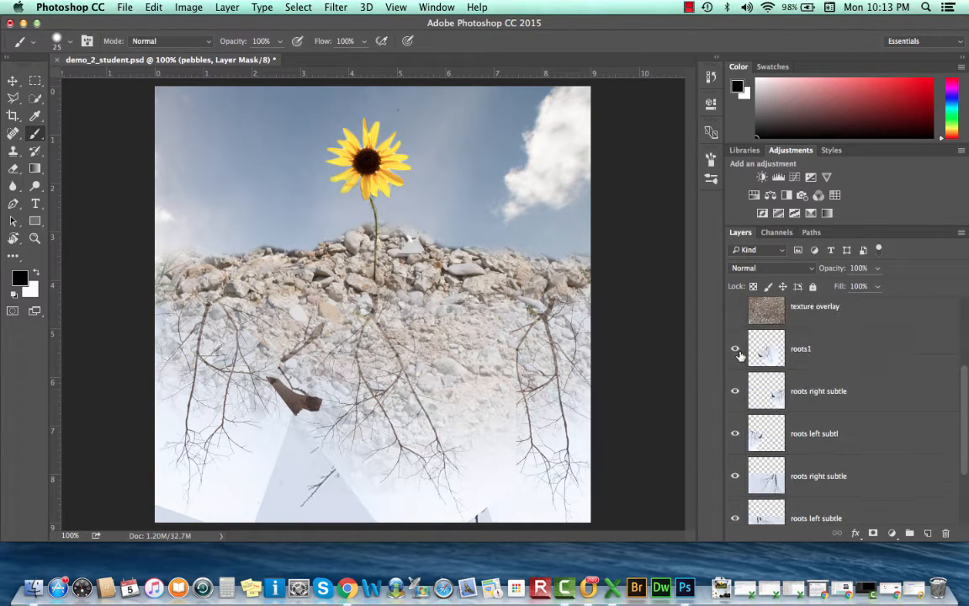
{"action": "left_click", "coordinate": [806, 350]}
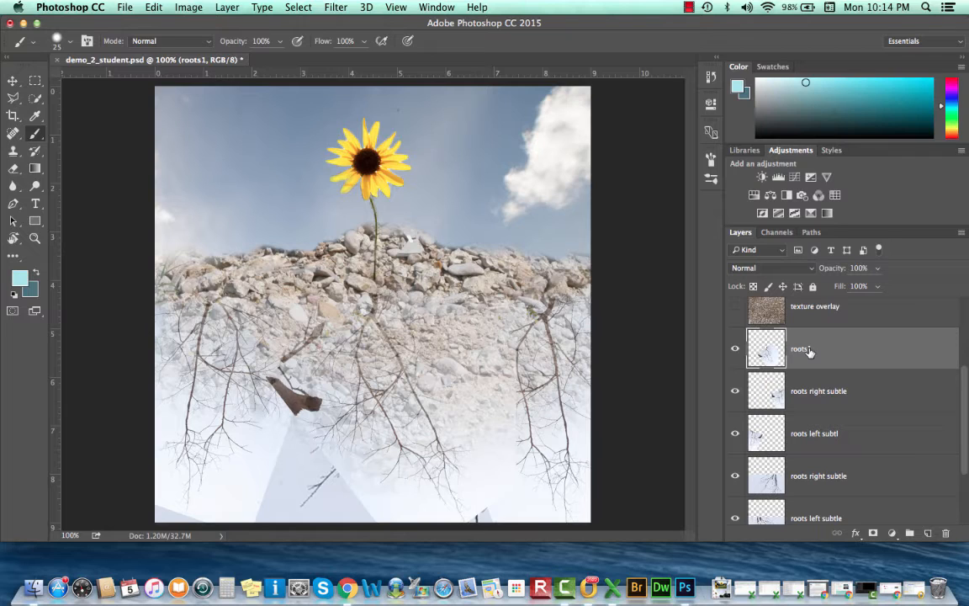
{"action": "double_click", "coordinate": [763, 353]}
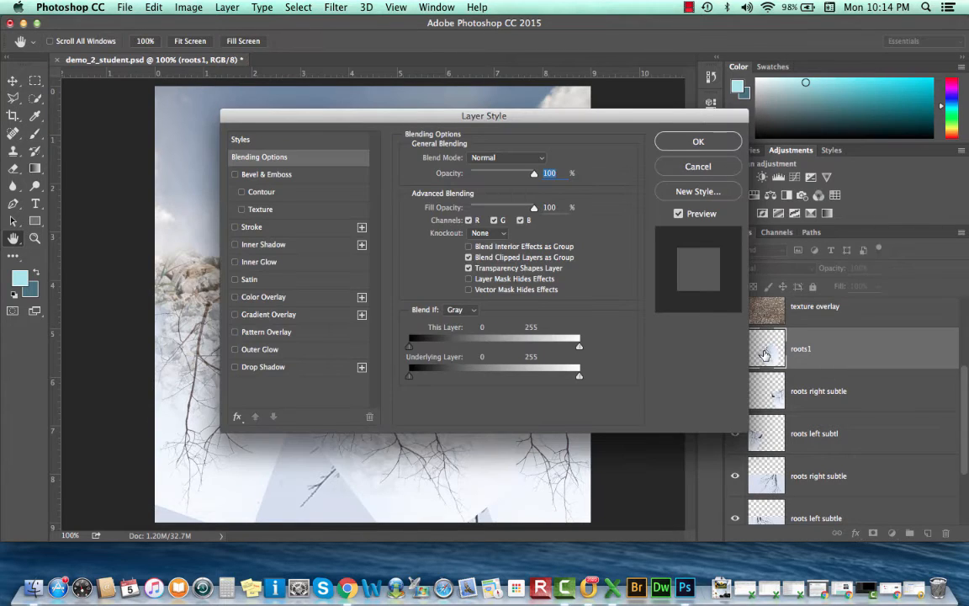
{"action": "left_click_drag", "start_coordinate": [597, 124], "coordinate": [770, 93]}
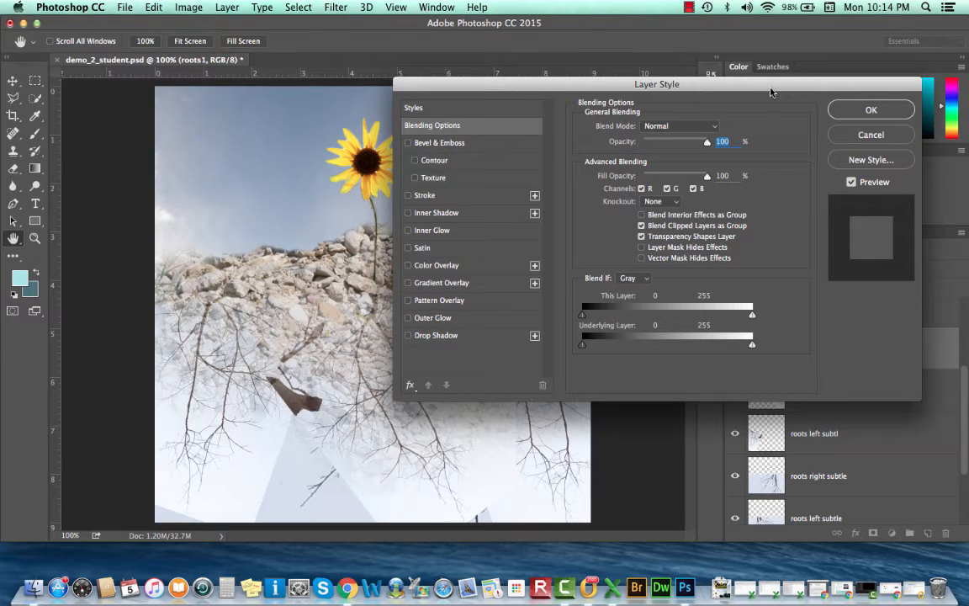
{"action": "left_click_drag", "start_coordinate": [770, 92], "coordinate": [828, 84]}
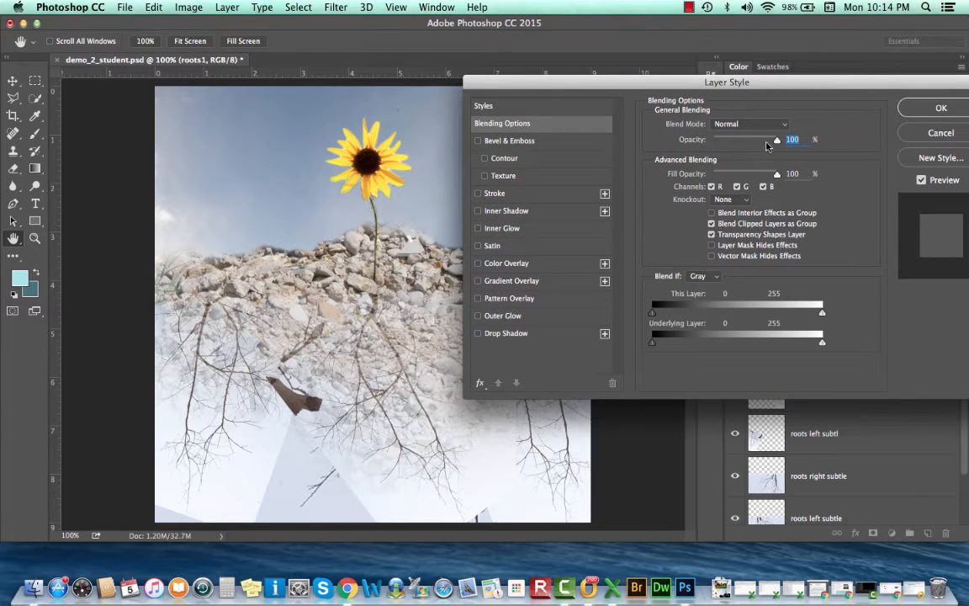
{"action": "left_click", "coordinate": [740, 127]}
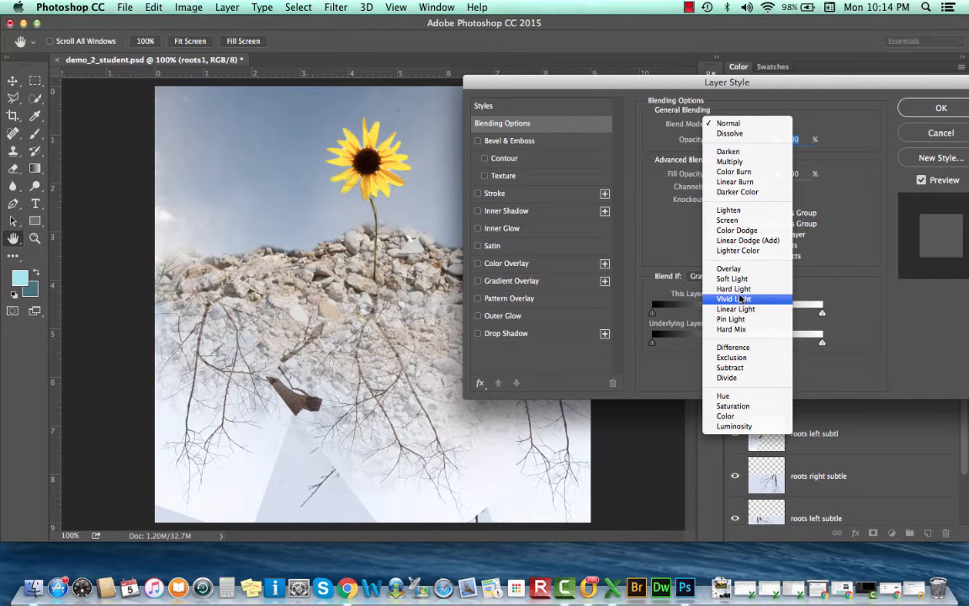
{"action": "left_click", "coordinate": [752, 162]}
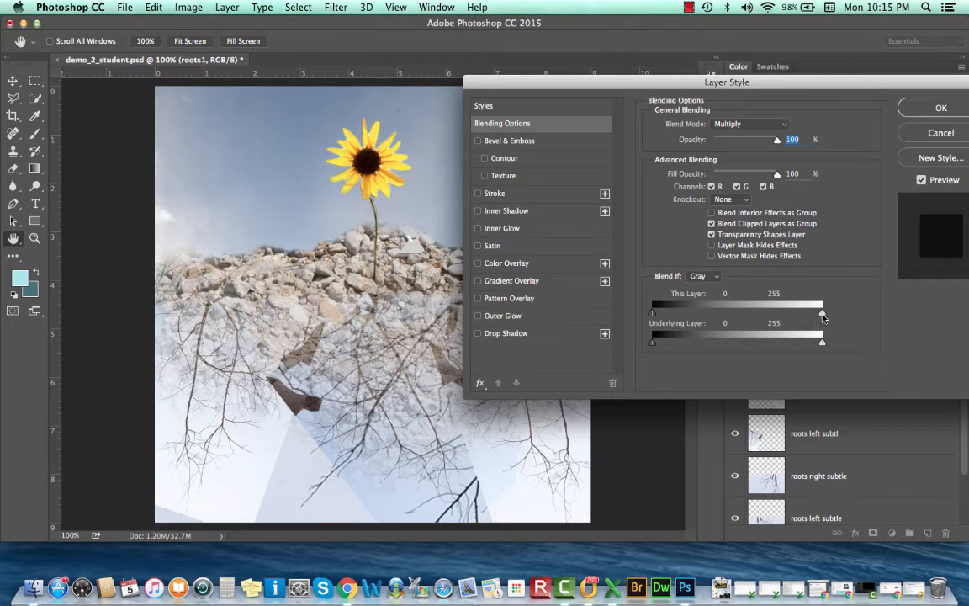
Step: Set the white Blend If value for This Layer to 216 on roots1, compare with the preview off, and apply the style
{"action": "left_click_drag", "start_coordinate": [823, 315], "coordinate": [796, 330]}
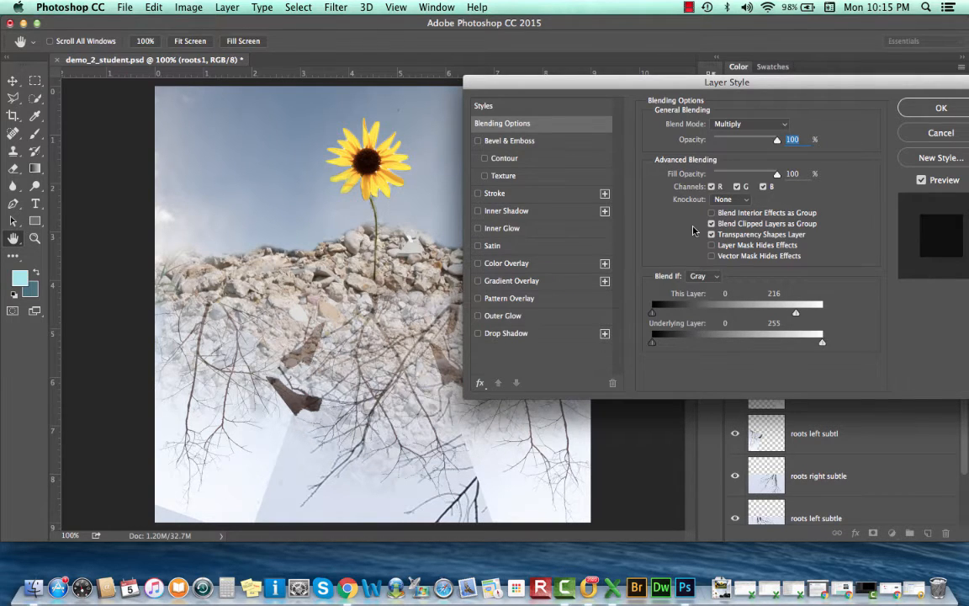
{"action": "left_click", "coordinate": [920, 180]}
{"action": "left_click", "coordinate": [920, 180]}
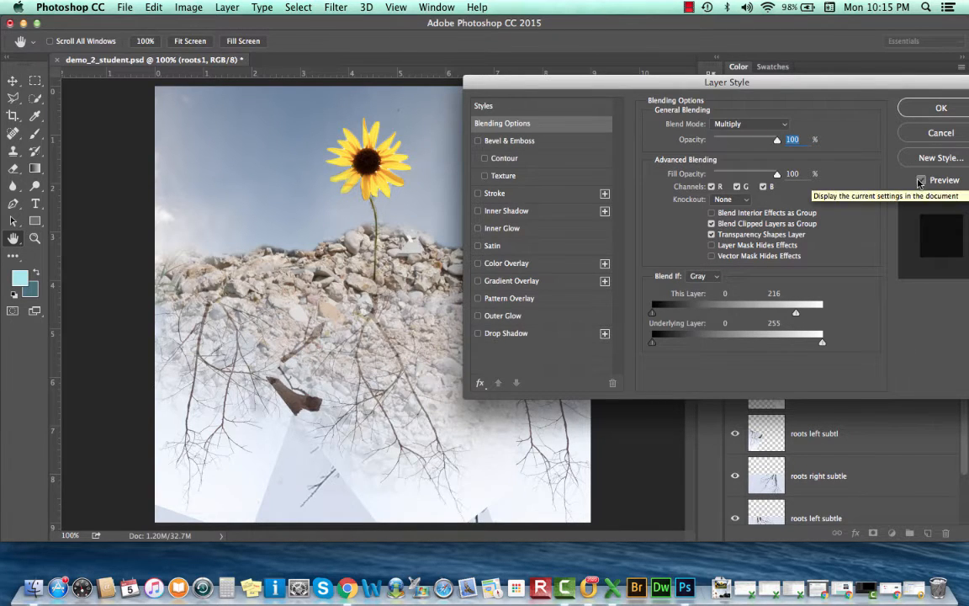
{"action": "left_click", "coordinate": [919, 181]}
{"action": "left_click", "coordinate": [920, 181]}
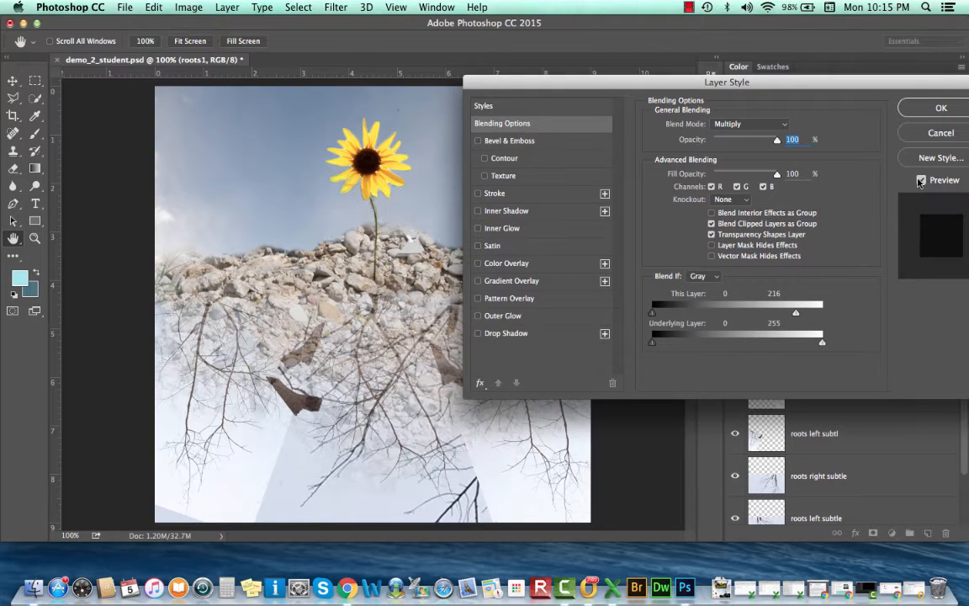
{"action": "left_click", "coordinate": [939, 108]}
Step: Add a layer mask to roots1 and paint black with a 35 px brush to hide the lowest brown fragment among the roots
{"action": "key", "text": "b"}
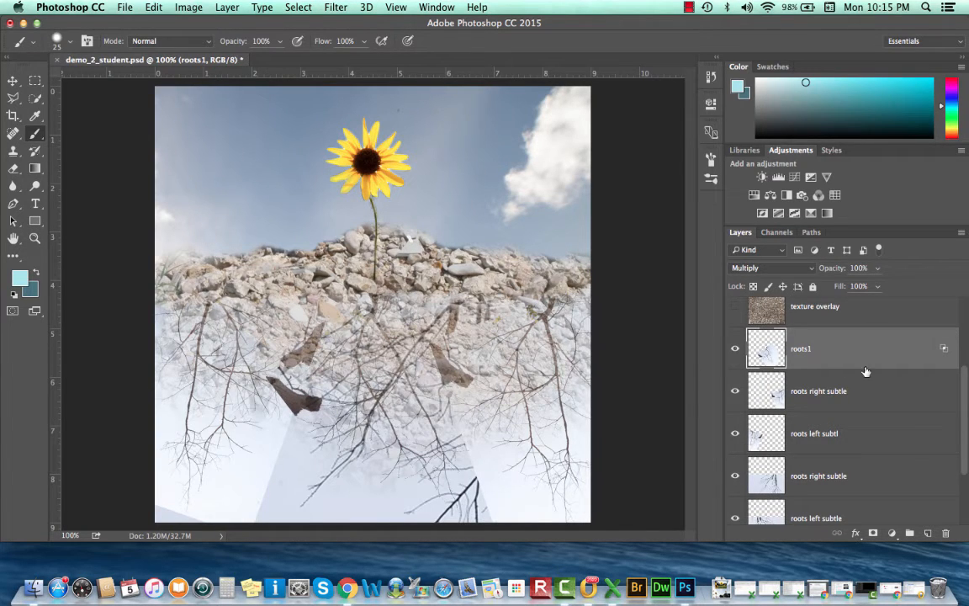
{"action": "left_click", "coordinate": [872, 532]}
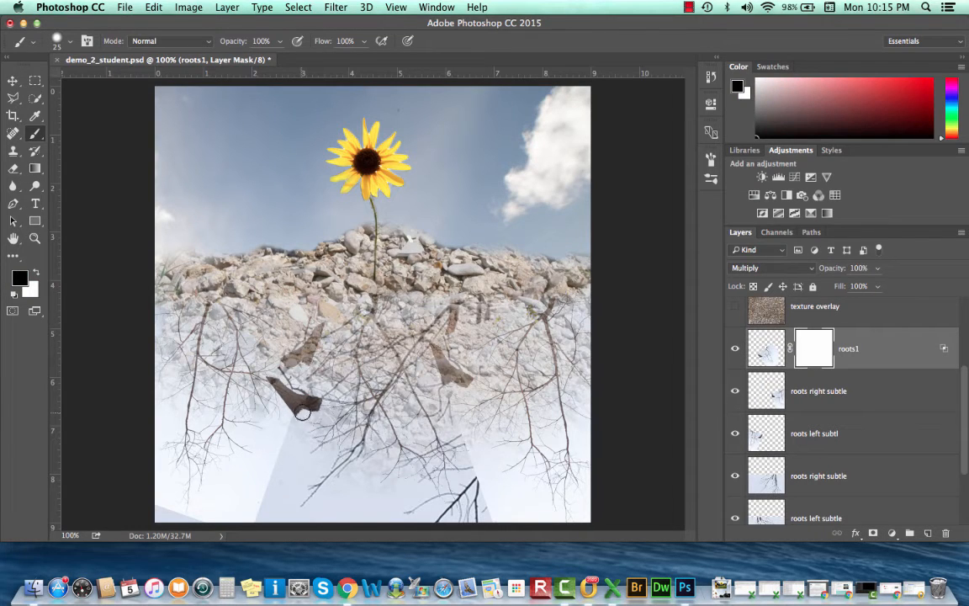
{"action": "key", "text": "bracketright"}
{"action": "left_click_drag", "start_coordinate": [301, 398], "coordinate": [247, 346]}
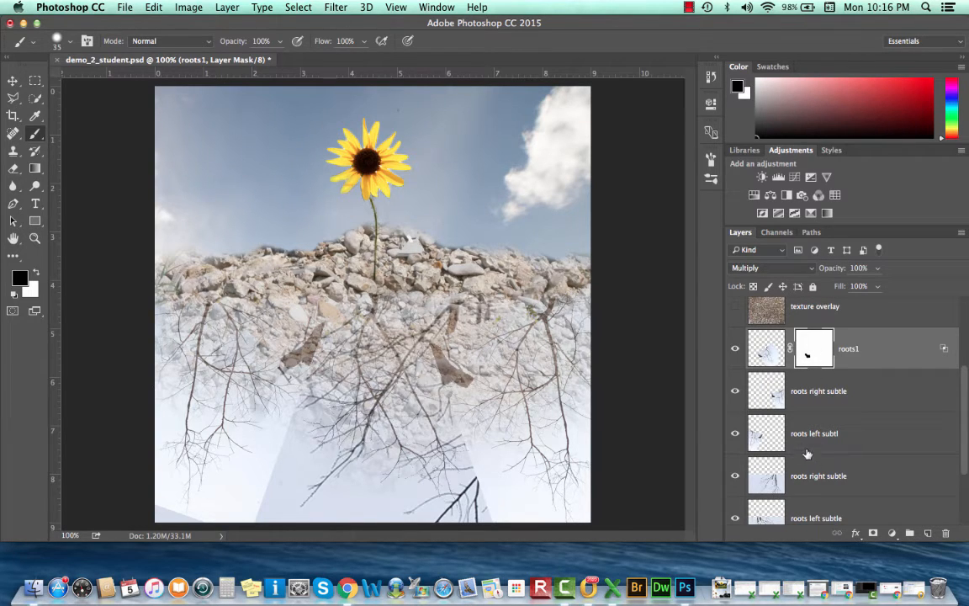
Step: Set the blend mode of the roots right subtle layer directly below roots1 to Multiply in its layer style blending options
{"action": "left_click", "coordinate": [766, 392]}
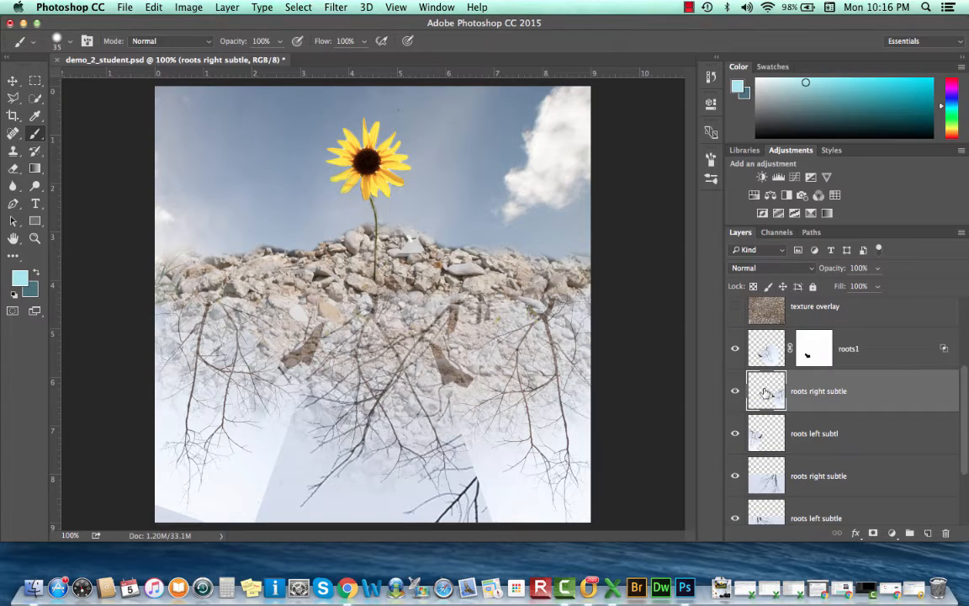
{"action": "double_click", "coordinate": [765, 392]}
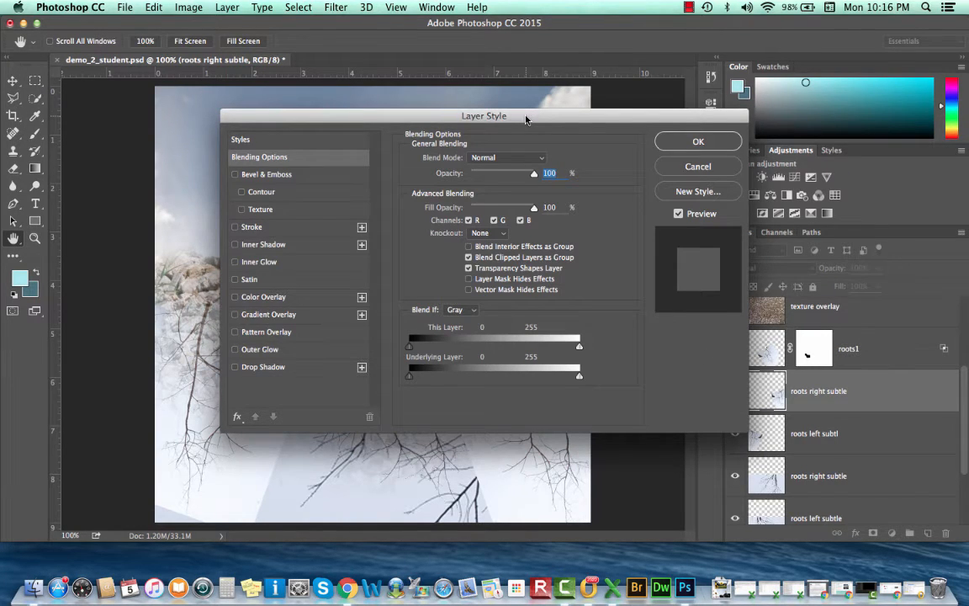
{"action": "left_click_drag", "start_coordinate": [526, 120], "coordinate": [801, 115]}
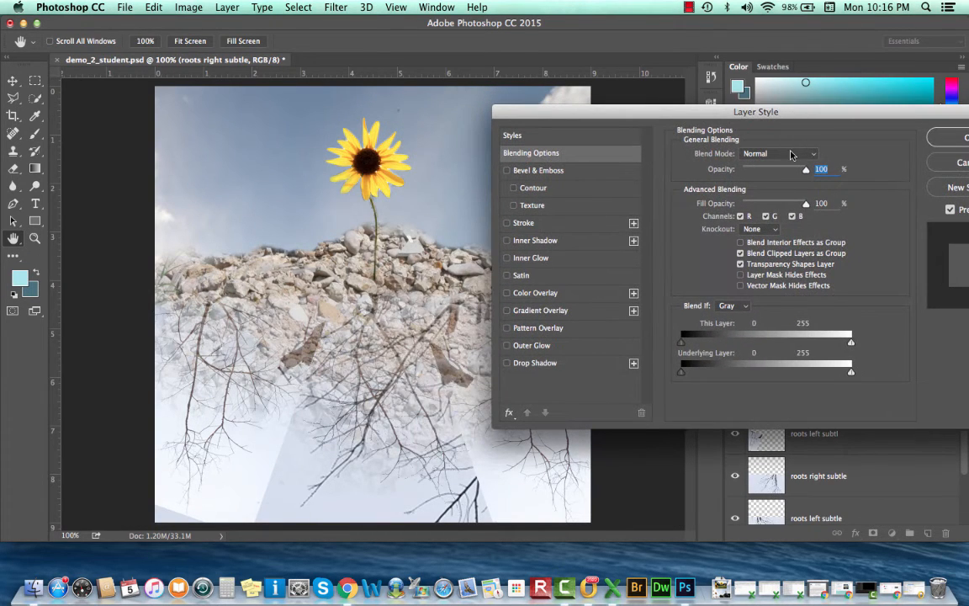
{"action": "left_click", "coordinate": [791, 155]}
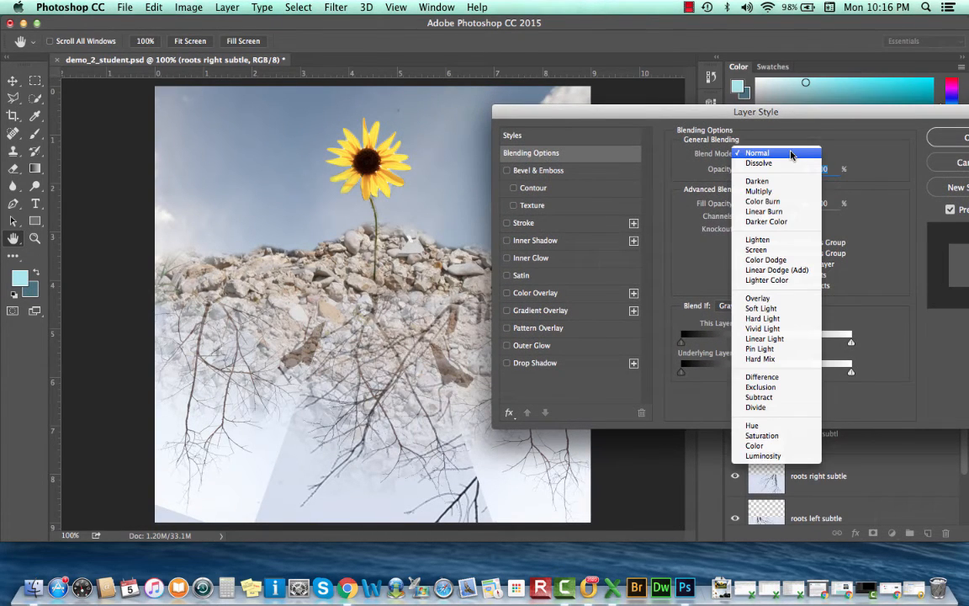
{"action": "left_click", "coordinate": [775, 193]}
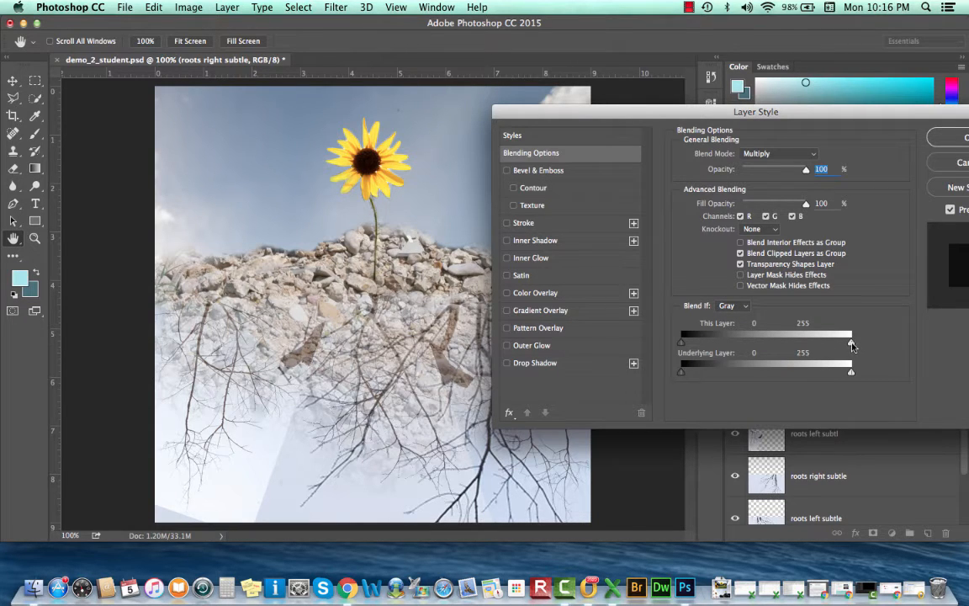
Step: Split the white Blend If value for This Layer to 197 / 211 on the upper roots right subtle layer
{"action": "left_click_drag", "start_coordinate": [851, 344], "coordinate": [828, 356]}
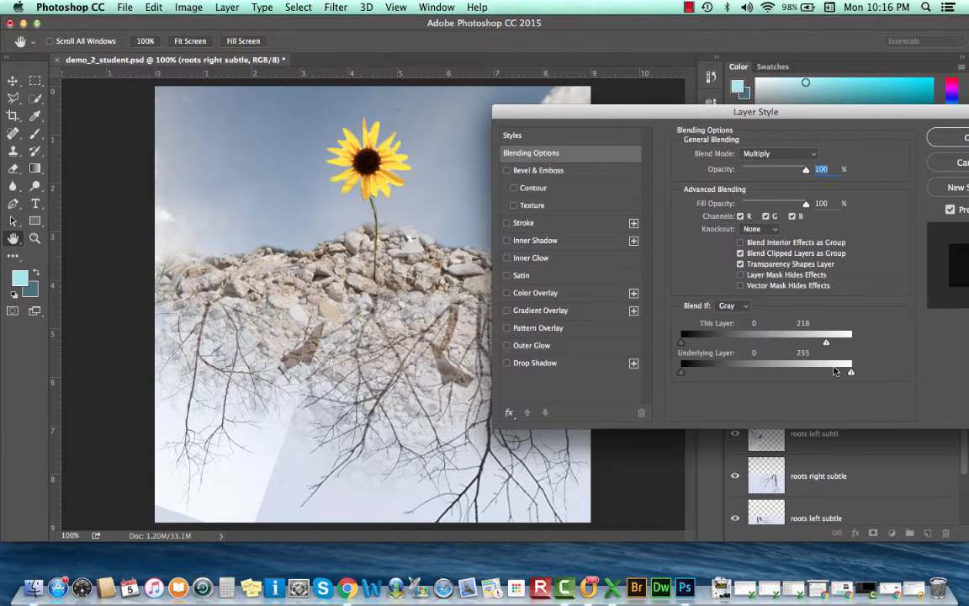
{"action": "key", "text": "alt"}
{"action": "left_click_drag", "start_coordinate": [820, 347], "coordinate": [821, 346]}
{"action": "left_click_drag", "start_coordinate": [719, 112], "coordinate": [815, 166]}
{"action": "left_click_drag", "start_coordinate": [883, 165], "coordinate": [839, 66]}
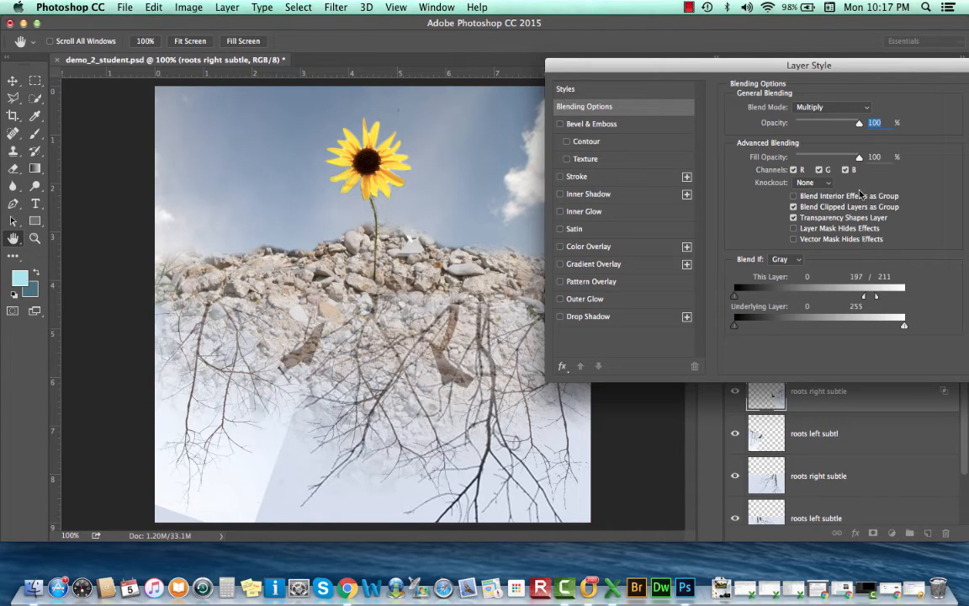
{"action": "left_click_drag", "start_coordinate": [883, 74], "coordinate": [707, 85]}
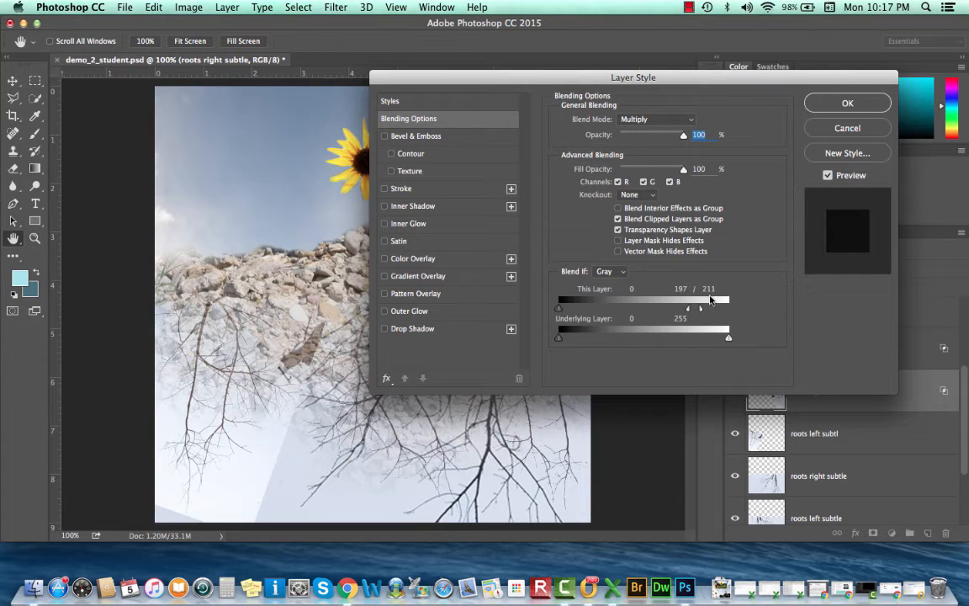
{"action": "left_click_drag", "start_coordinate": [799, 84], "coordinate": [893, 79]}
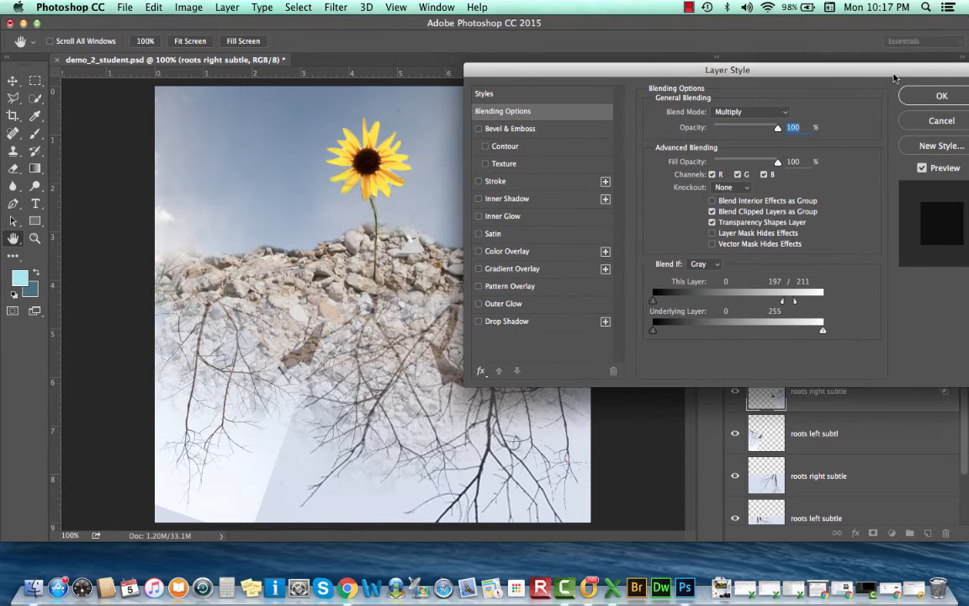
Step: Compare the upper roots right subtle layer with the style preview off and on, and apply the style
{"action": "left_click", "coordinate": [923, 168]}
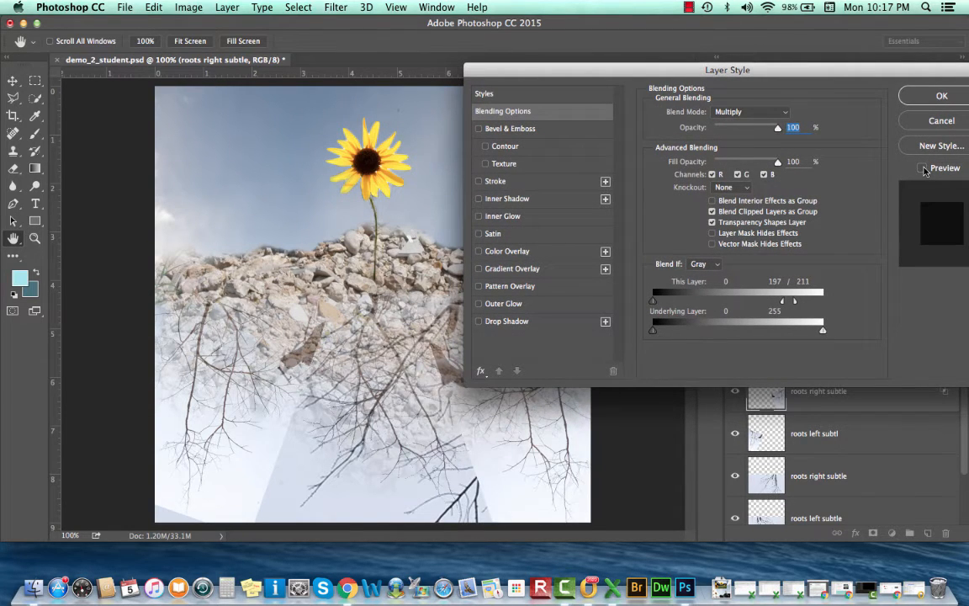
{"action": "left_click", "coordinate": [923, 168]}
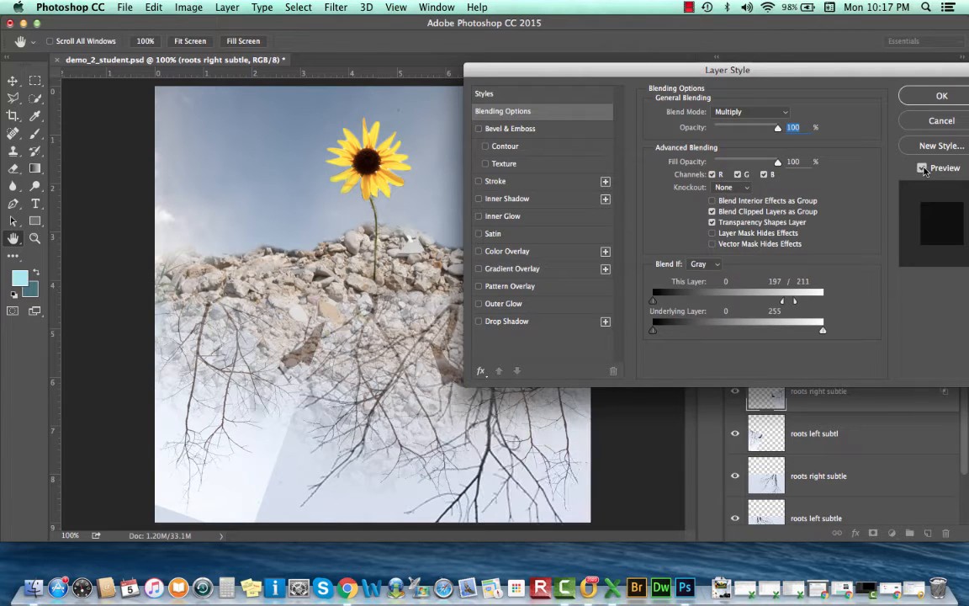
{"action": "left_click", "coordinate": [923, 168]}
{"action": "left_click", "coordinate": [922, 168]}
{"action": "left_click", "coordinate": [932, 100]}
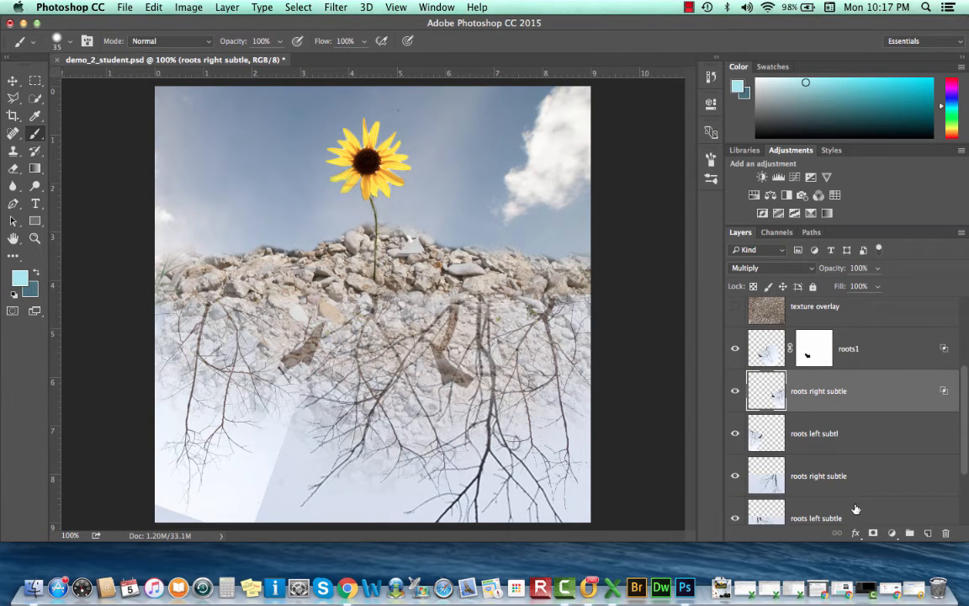
Step: Add a layer mask to the upper roots right subtle layer and paint black with a 35 px brush over its brown fragment among the roots
{"action": "left_click", "coordinate": [734, 392]}
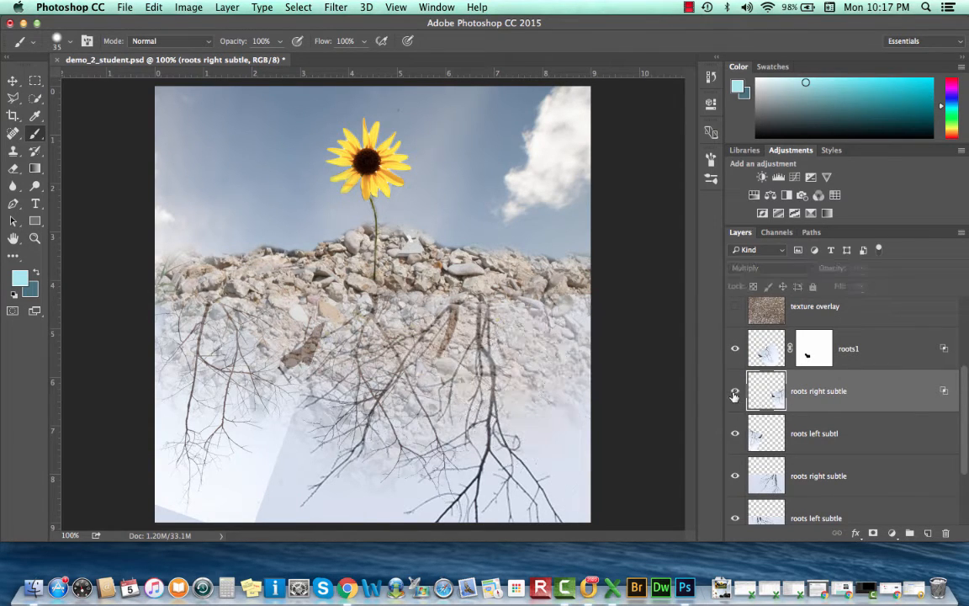
{"action": "left_click", "coordinate": [734, 392]}
{"action": "left_click", "coordinate": [734, 392]}
{"action": "left_click", "coordinate": [734, 392]}
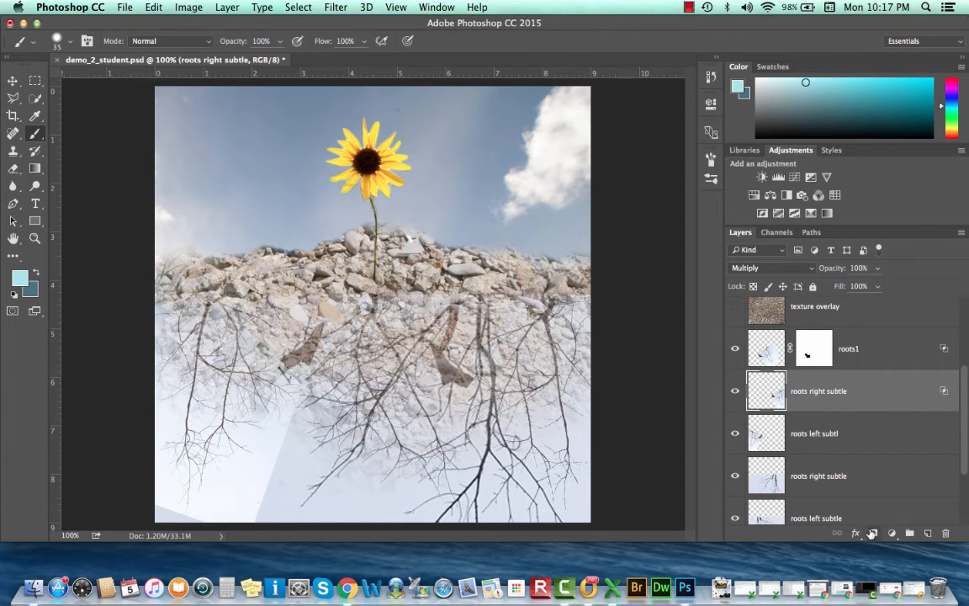
{"action": "left_click", "coordinate": [872, 533]}
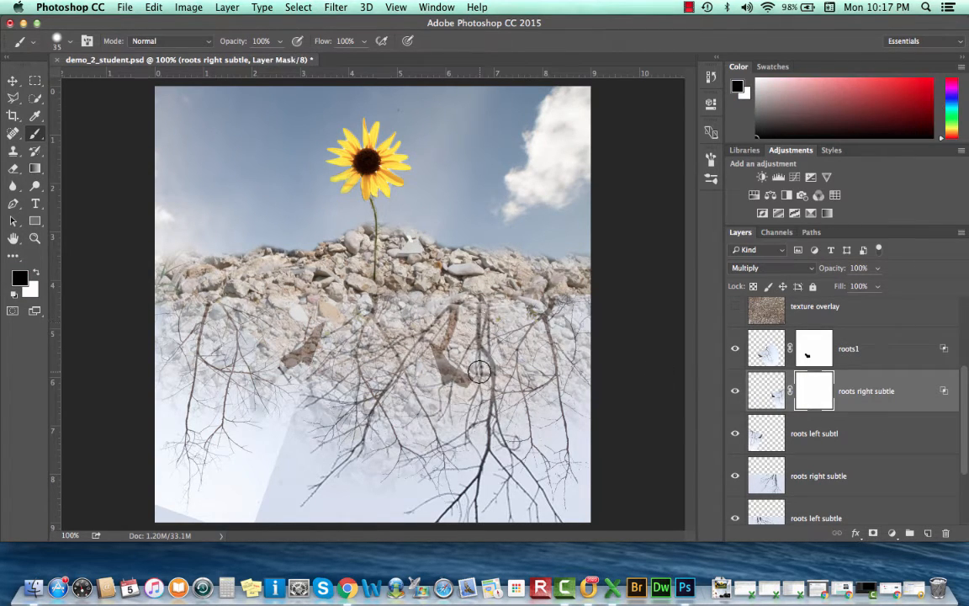
{"action": "mouse_move", "coordinate": [468, 377]}
{"action": "left_mouse_down"}
{"action": "mouse_move", "coordinate": [440, 380]}
{"action": "mouse_move", "coordinate": [436, 351]}
{"action": "left_mouse_up"}
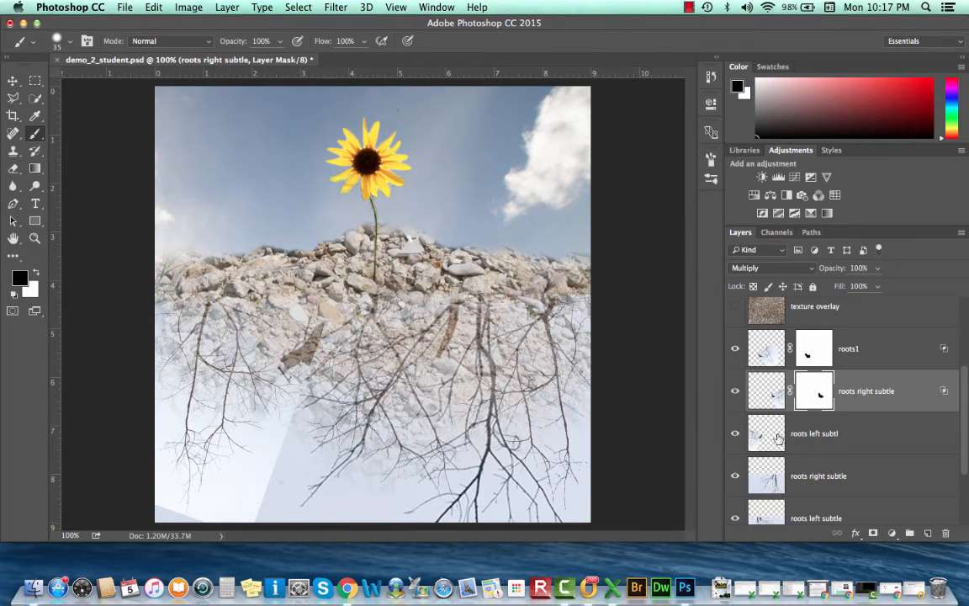
Step: Set the roots left subtl layer to Multiply with a split white Blend If value of 192 / 200 for This Layer
{"action": "scroll", "coordinate": [786, 446], "scroll_direction": "down", "scroll_amount": 3}
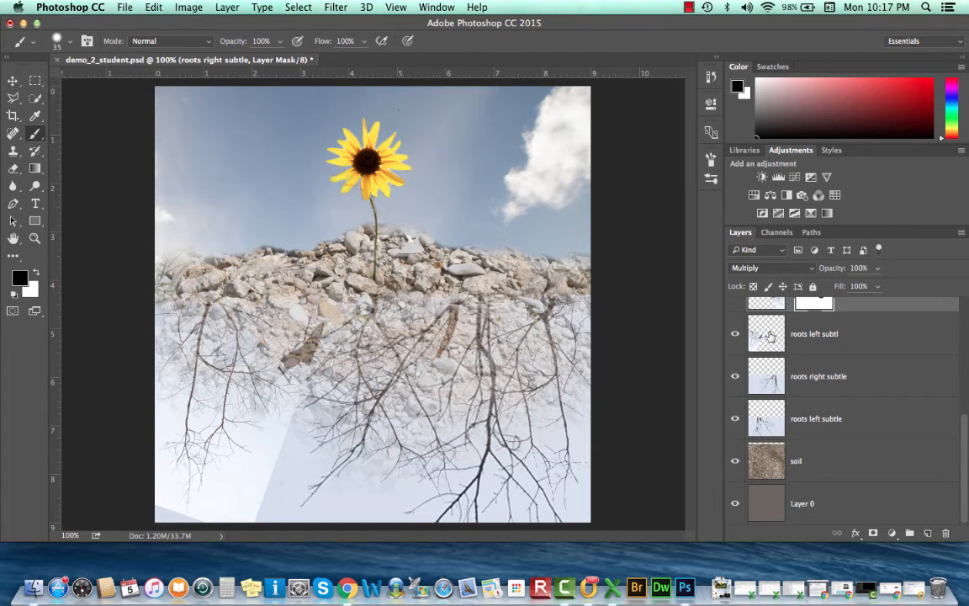
{"action": "double_click", "coordinate": [770, 336]}
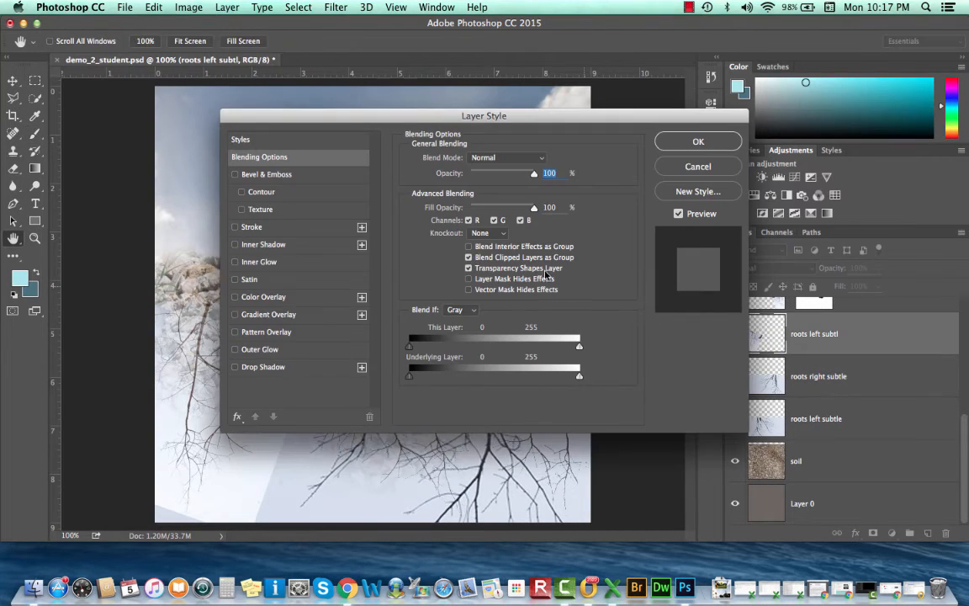
{"action": "left_click", "coordinate": [496, 159]}
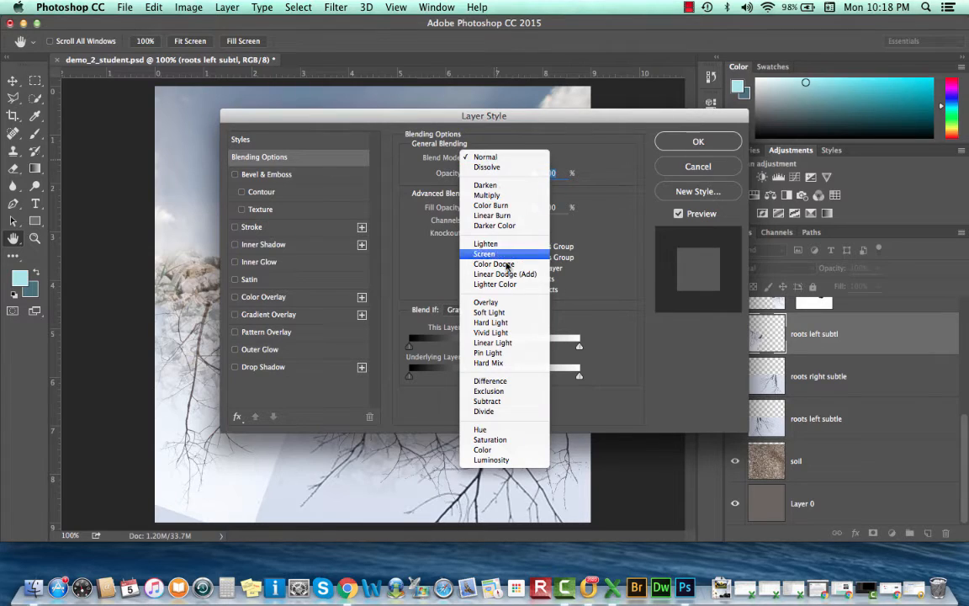
{"action": "left_click", "coordinate": [508, 196]}
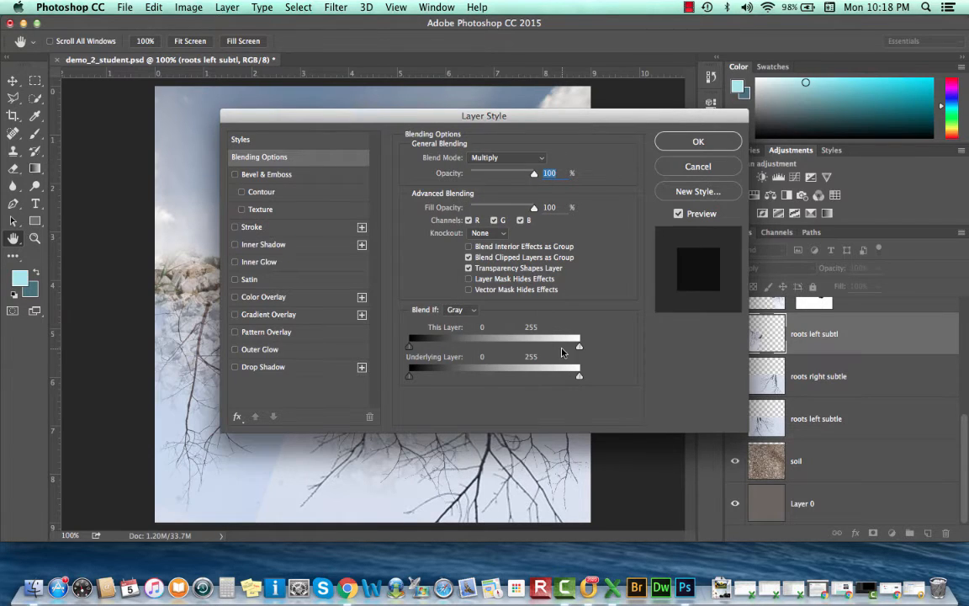
{"action": "left_click_drag", "start_coordinate": [579, 349], "coordinate": [557, 352]}
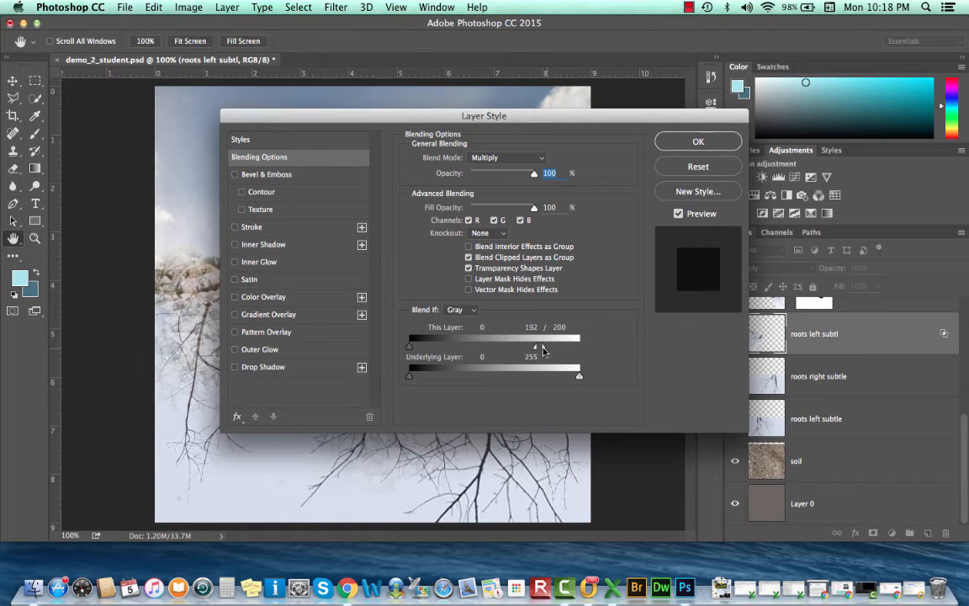
{"action": "left_click", "coordinate": [672, 149]}
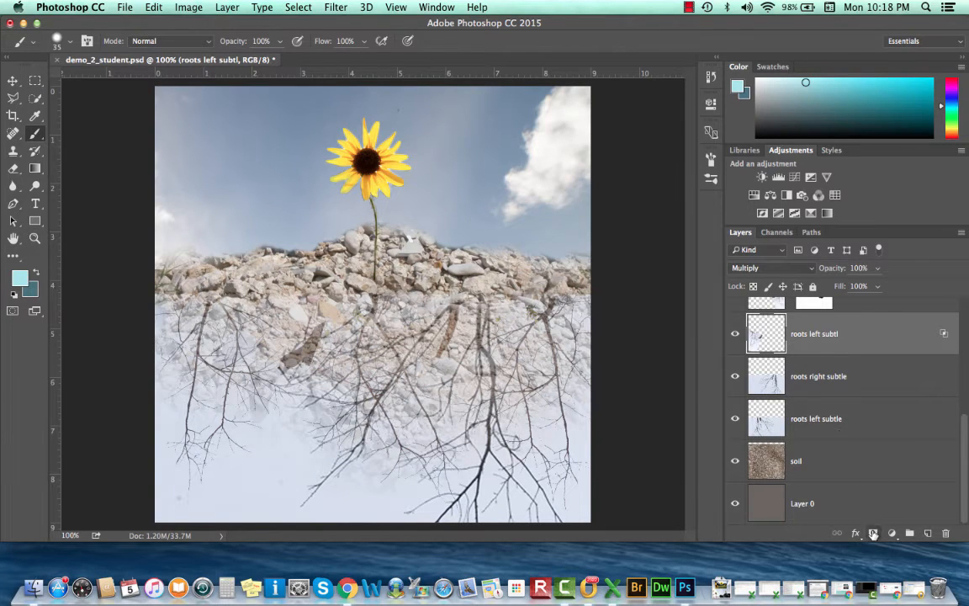
Step: Add a layer mask to roots left subtl and paint black with a 35 px brush to hide its brown fragment
{"action": "left_click", "coordinate": [873, 533]}
{"action": "mouse_move", "coordinate": [287, 360]}
{"action": "left_mouse_down"}
{"action": "mouse_move", "coordinate": [321, 327]}
{"action": "mouse_move", "coordinate": [293, 350]}
{"action": "left_mouse_up"}
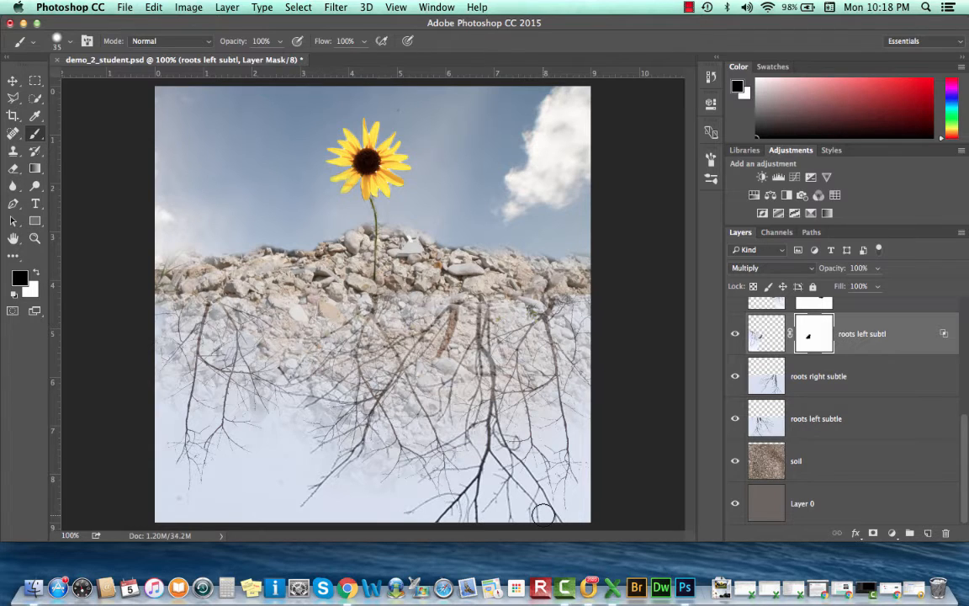
Step: Set the lower roots right subtle layer to Multiply with a split white Blend If value of 165 / 184 for This Layer
{"action": "double_click", "coordinate": [771, 383]}
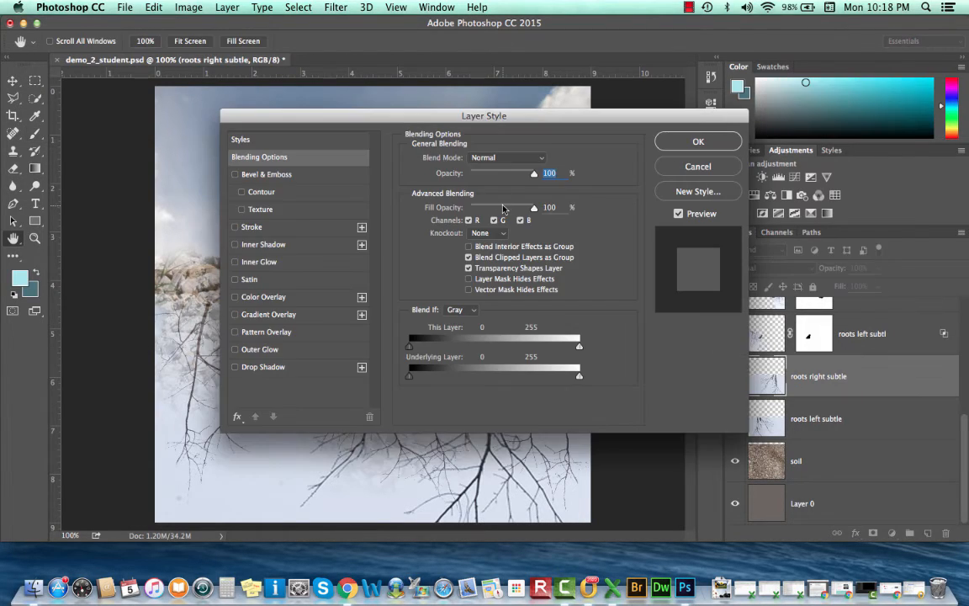
{"action": "left_click", "coordinate": [479, 157]}
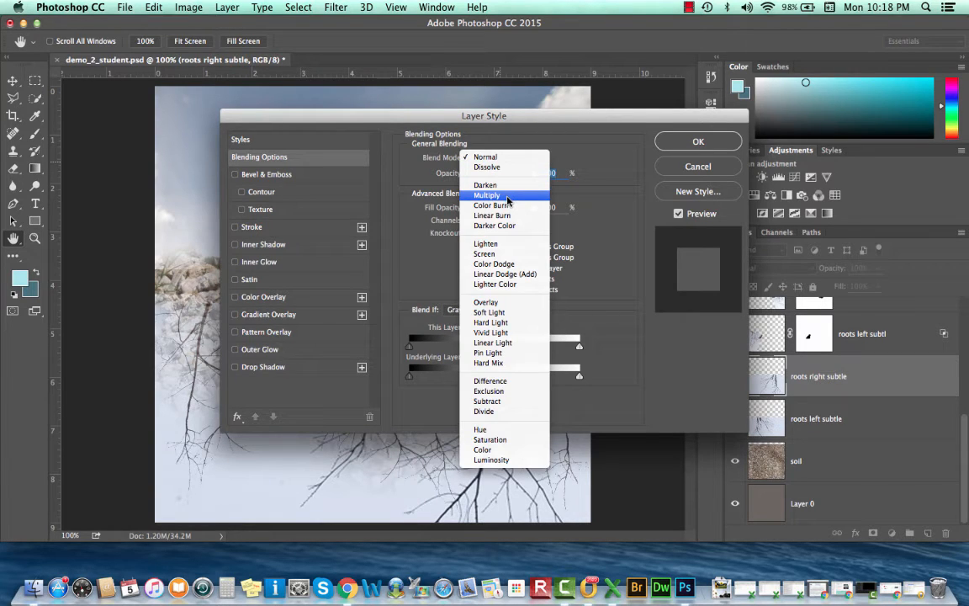
{"action": "left_click", "coordinate": [508, 201]}
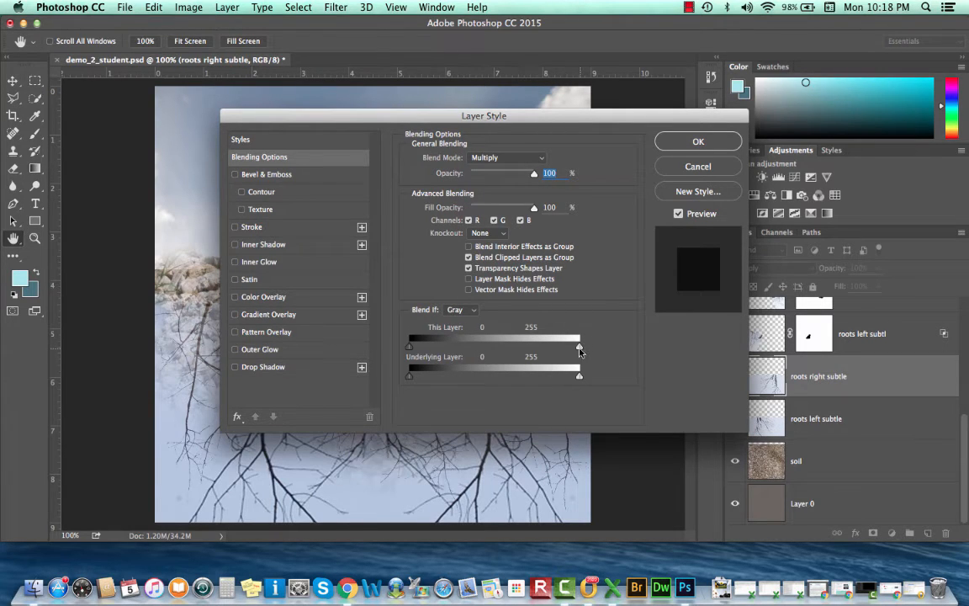
{"action": "left_click_drag", "start_coordinate": [642, 110], "coordinate": [766, 65]}
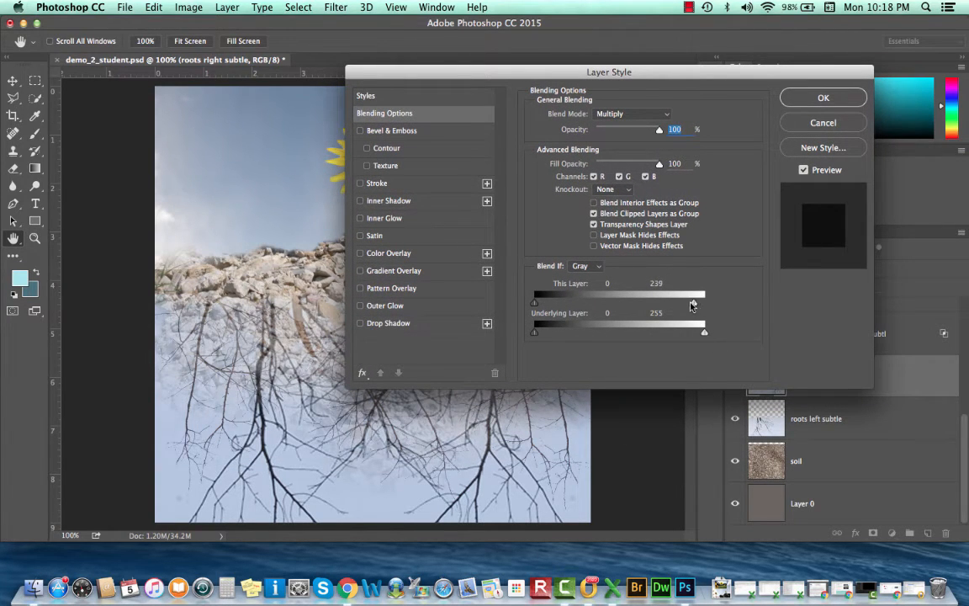
{"action": "left_click_drag", "start_coordinate": [692, 304], "coordinate": [662, 303]}
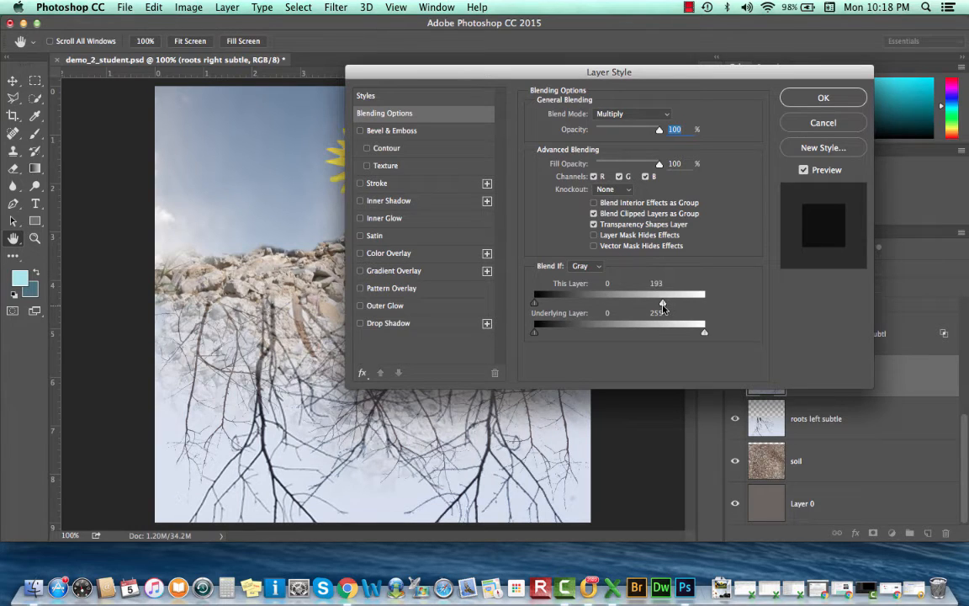
{"action": "key", "text": "alt"}
{"action": "left_click_drag", "start_coordinate": [663, 304], "coordinate": [649, 306]}
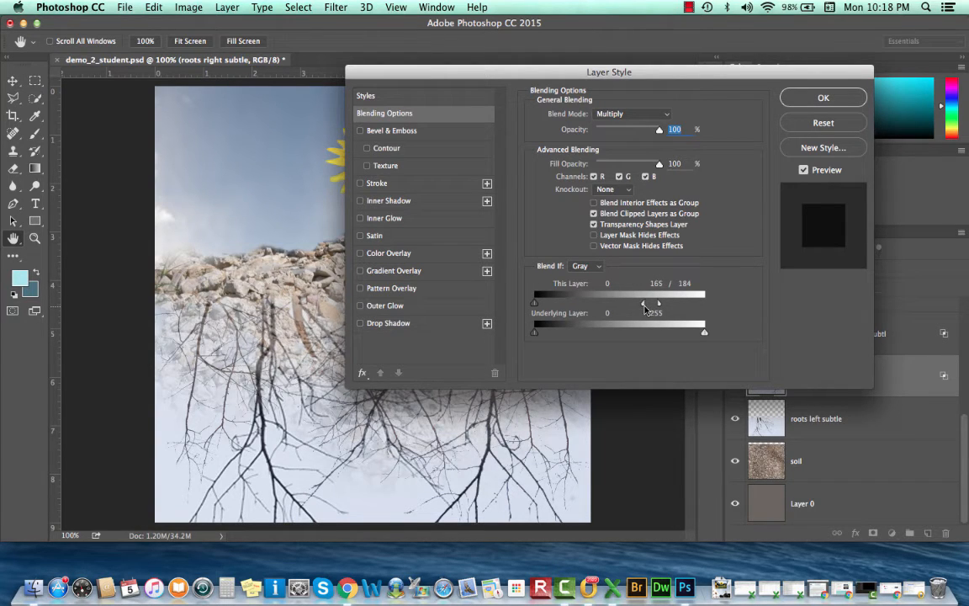
{"action": "left_click", "coordinate": [821, 98]}
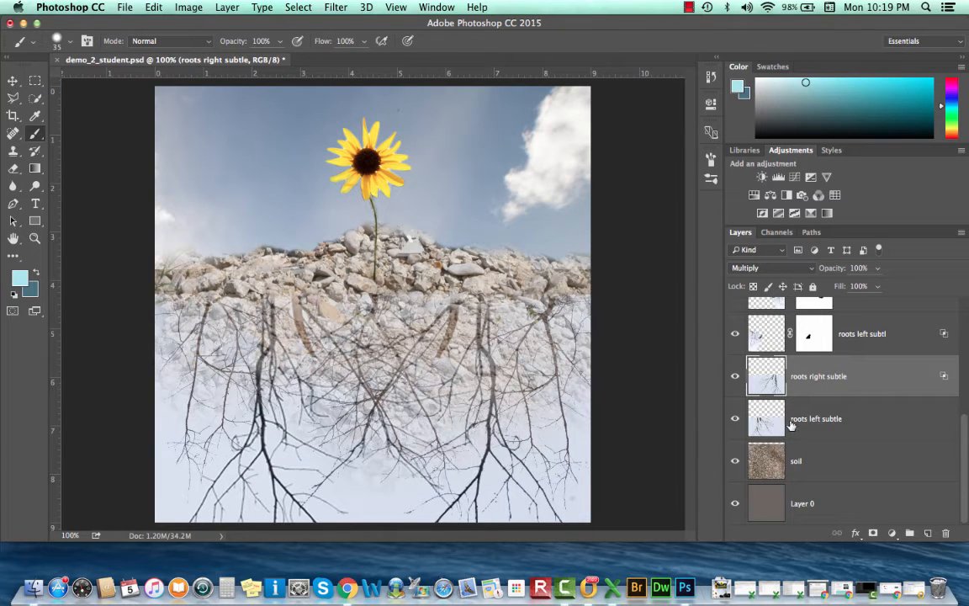
Step: Set the roots left subtle layer above the soil to Multiply with a split white Blend If value of 193 / 215 for This Layer
{"action": "double_click", "coordinate": [875, 418]}
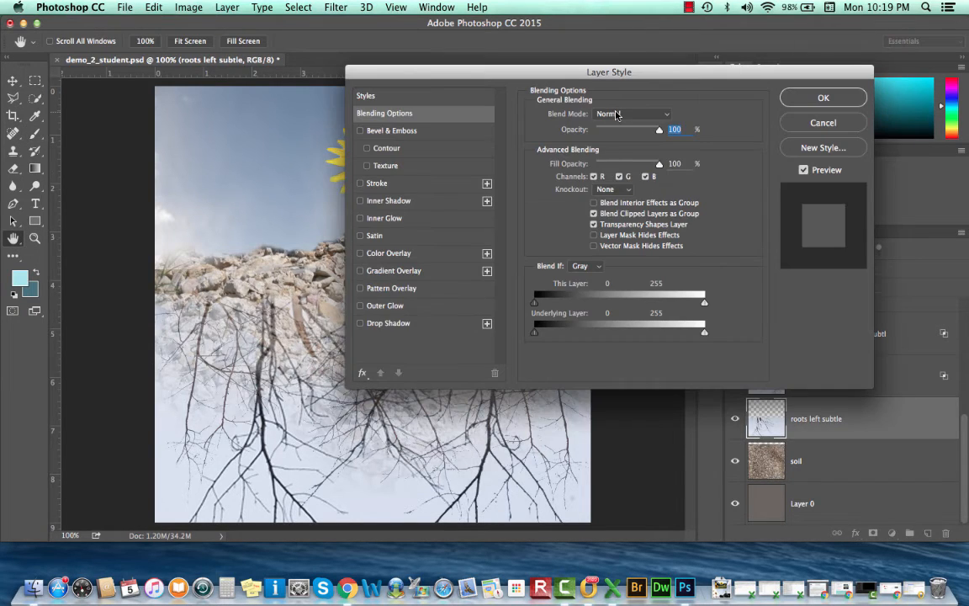
{"action": "left_click", "coordinate": [617, 115]}
{"action": "left_click", "coordinate": [625, 154]}
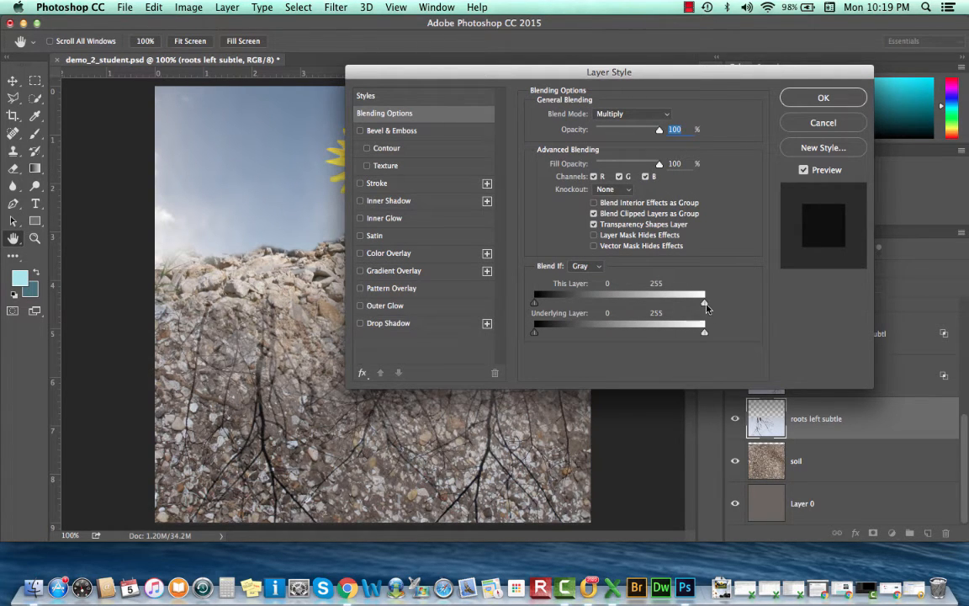
{"action": "left_click_drag", "start_coordinate": [705, 302], "coordinate": [668, 307]}
{"action": "left_click_drag", "start_coordinate": [705, 306], "coordinate": [664, 308]}
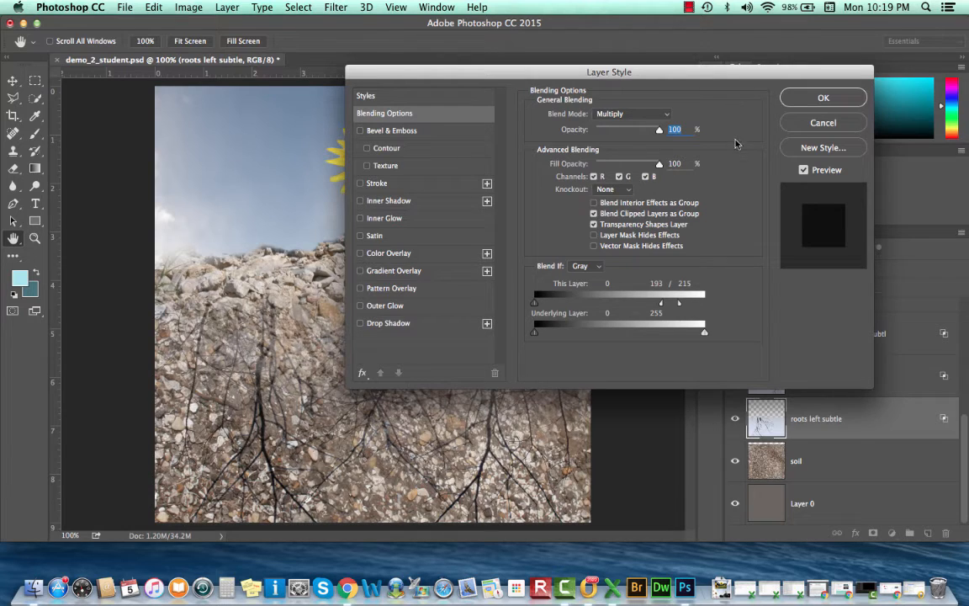
{"action": "left_click", "coordinate": [792, 103]}
Step: Hide the soil layer beneath the roots so the plain Layer 0 background shows through
{"action": "key", "text": "b"}
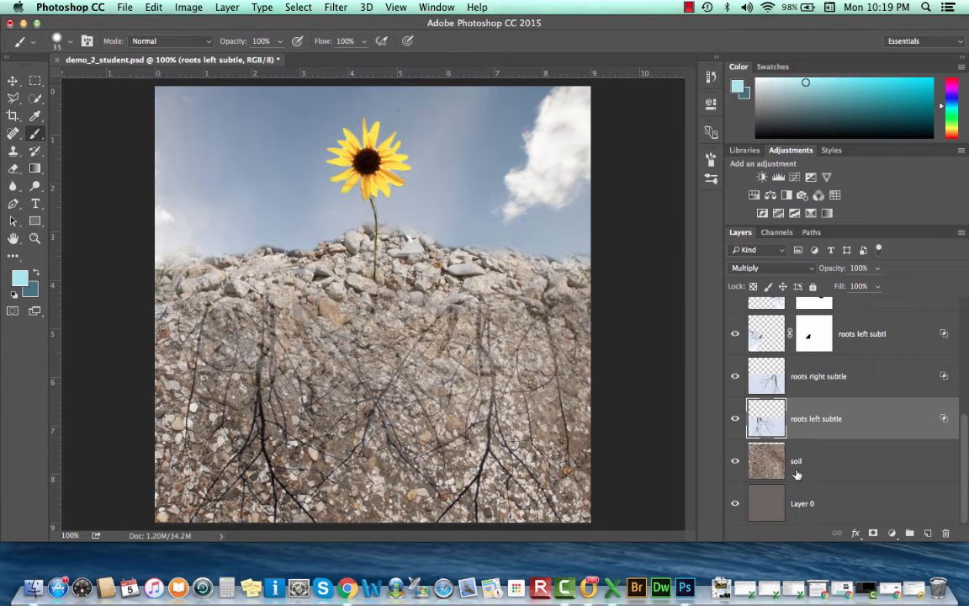
{"action": "left_click", "coordinate": [734, 462]}
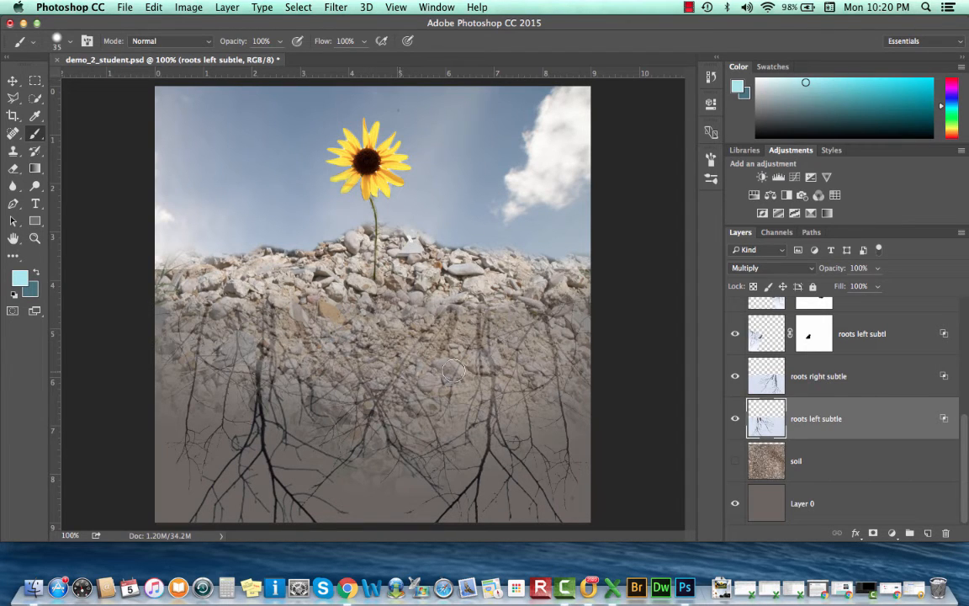
Step: Toggle the visibility of the roots1, upper roots right subtle and roots left subtl layers to identify the central roots
{"action": "scroll", "coordinate": [894, 359], "scroll_direction": "up", "scroll_amount": 5}
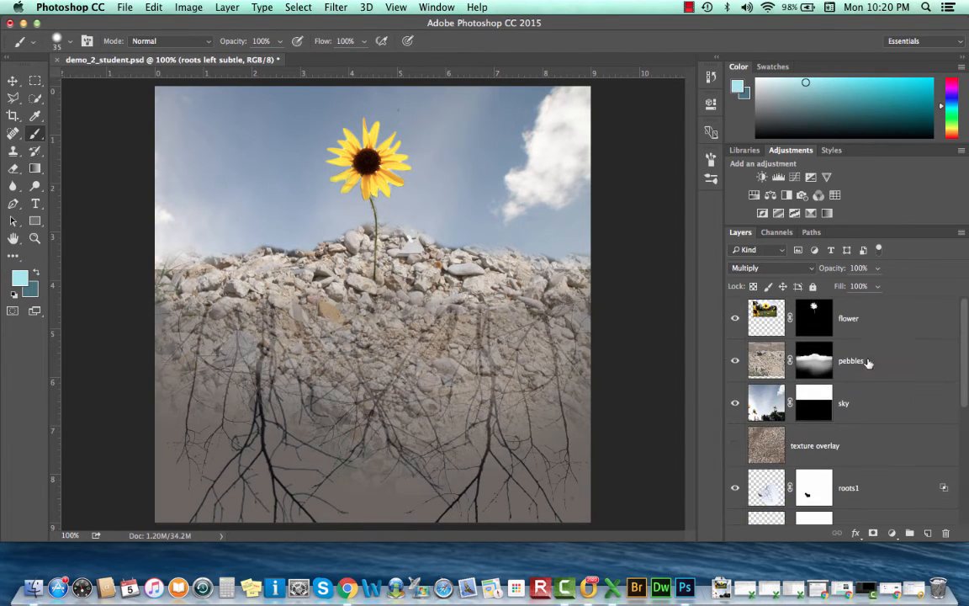
{"action": "scroll", "coordinate": [854, 368], "scroll_direction": "down", "scroll_amount": 3}
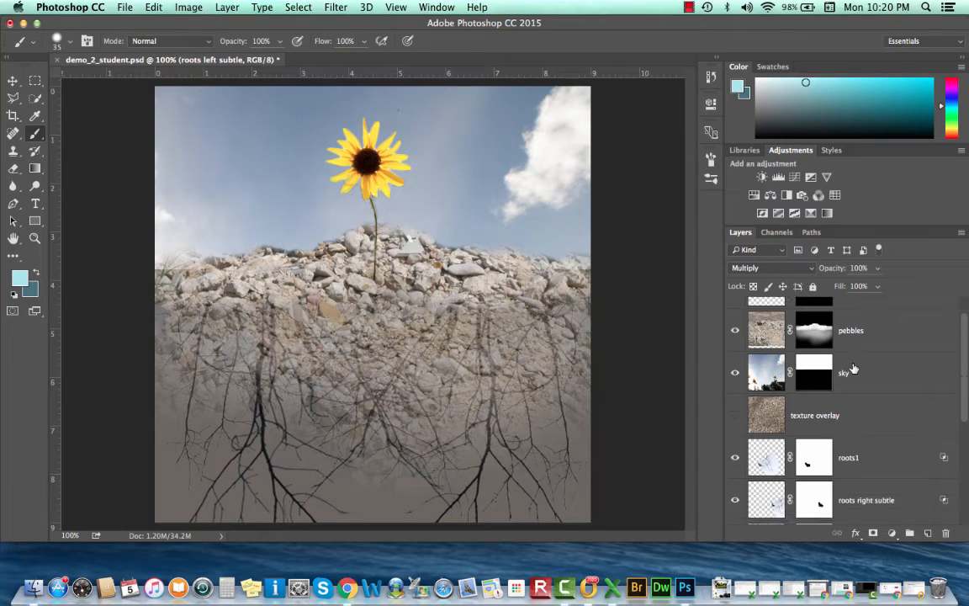
{"action": "left_click", "coordinate": [734, 435]}
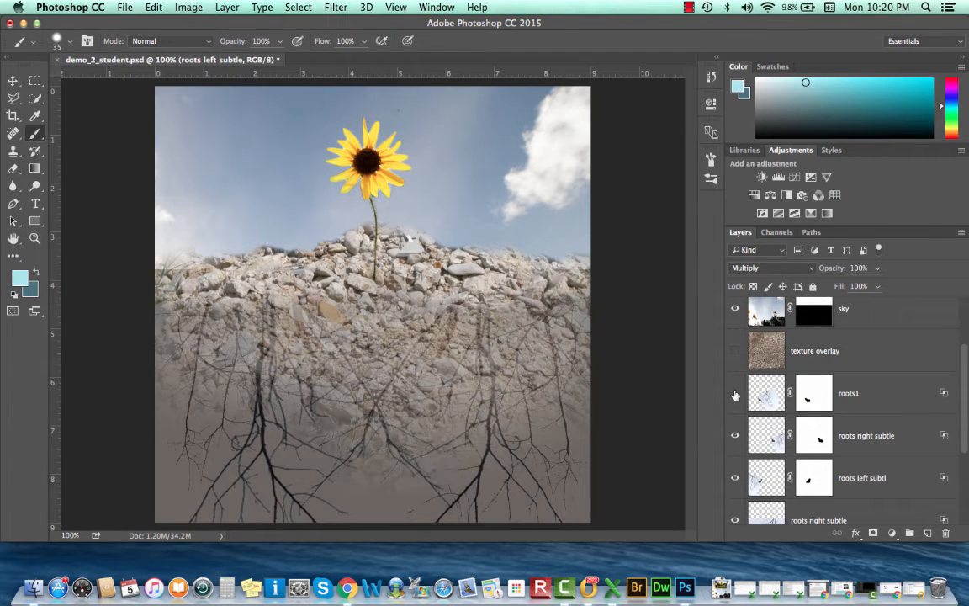
{"action": "left_click", "coordinate": [734, 435]}
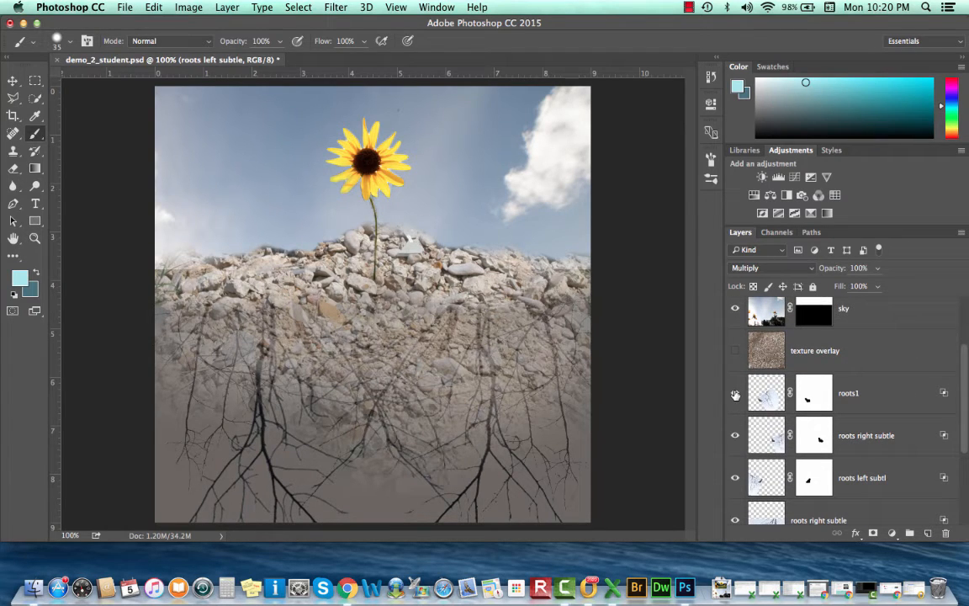
{"action": "left_click", "coordinate": [735, 435]}
{"action": "left_click", "coordinate": [735, 477]}
{"action": "left_click", "coordinate": [735, 477]}
{"action": "left_click", "coordinate": [735, 393]}
{"action": "left_click", "coordinate": [735, 394]}
Step: Move the roots1 layer between the flower and pebbles layers in the layer stack
{"action": "left_click", "coordinate": [861, 411]}
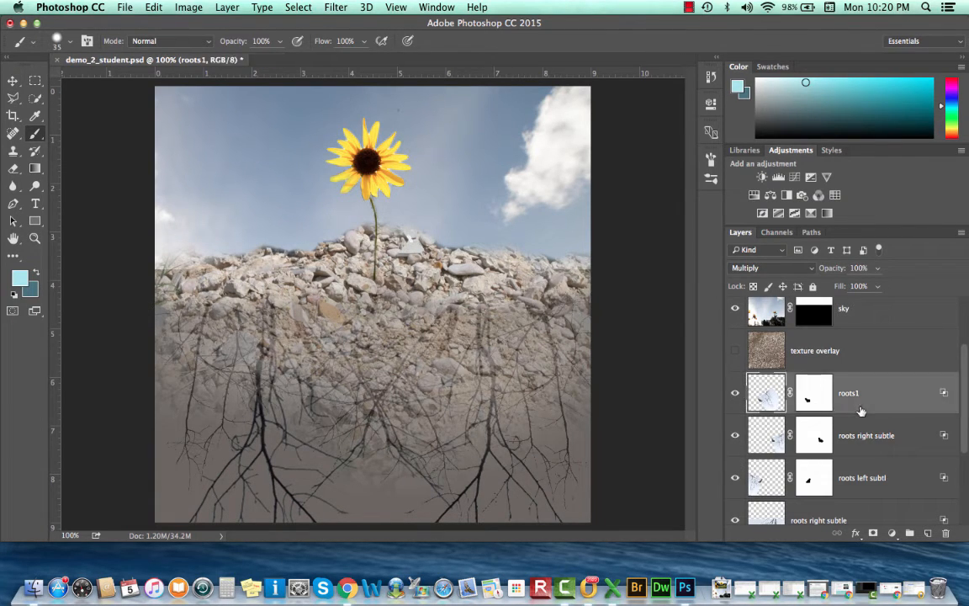
{"action": "scroll", "coordinate": [860, 410], "scroll_direction": "up", "scroll_amount": 3}
{"action": "left_click_drag", "start_coordinate": [871, 468], "coordinate": [862, 318]}
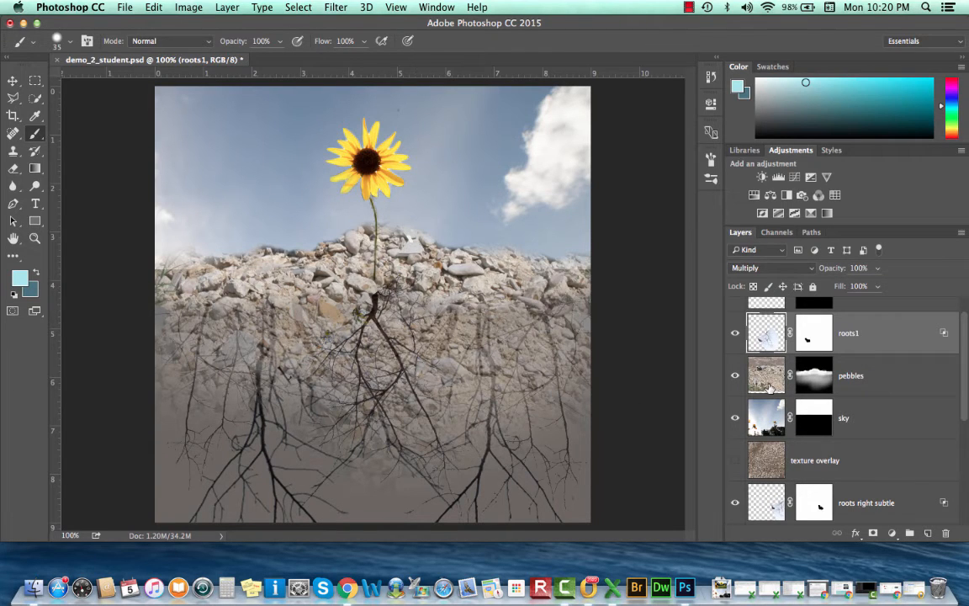
Step: Paint black on the roots1 layer mask with a 35 px brush to hide the twigs beside the flower stem's base
{"action": "left_click", "coordinate": [816, 333]}
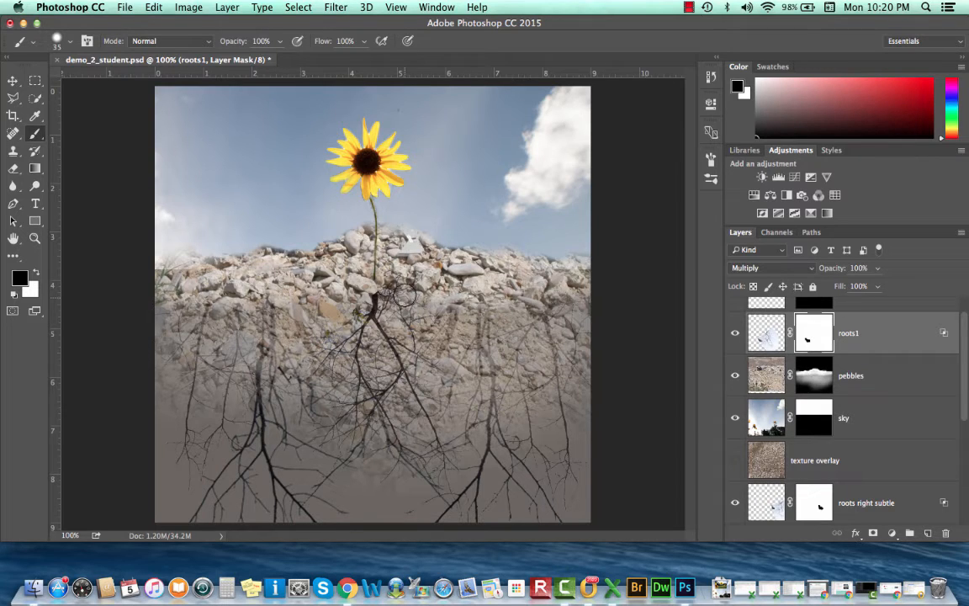
{"action": "left_click_drag", "start_coordinate": [404, 281], "coordinate": [379, 286]}
{"action": "left_click", "coordinate": [735, 335]}
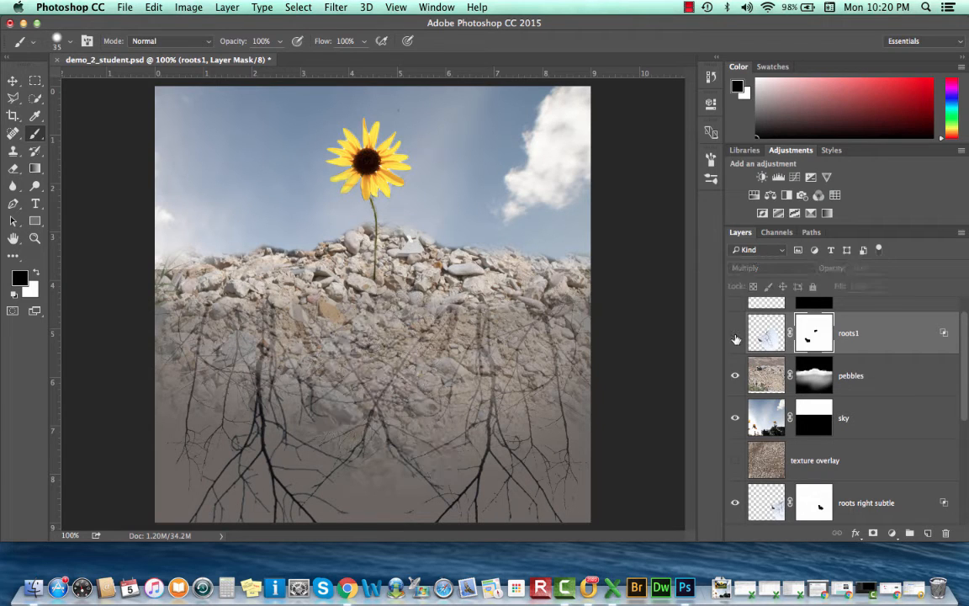
{"action": "left_click", "coordinate": [735, 334]}
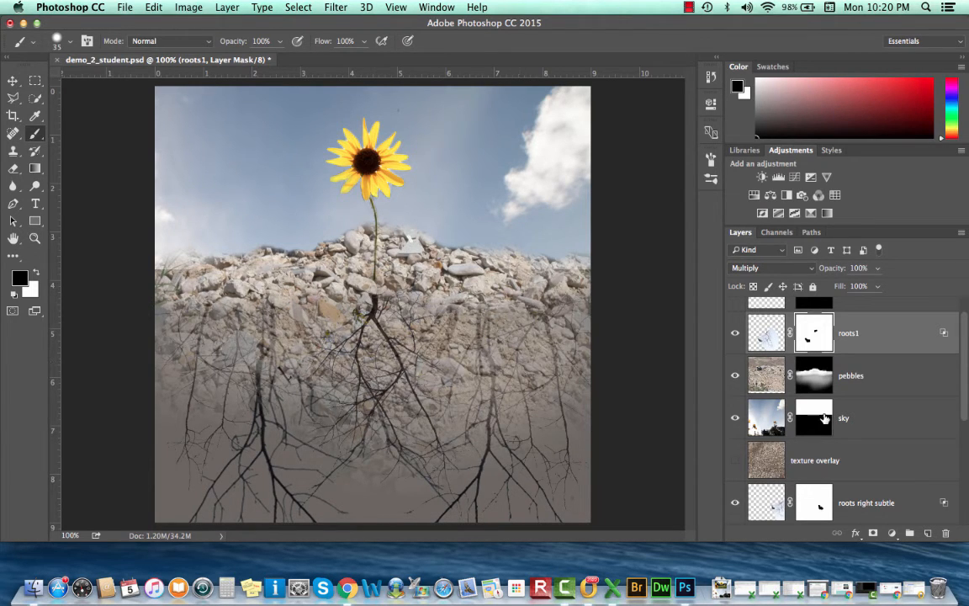
Step: Paint black on the pebbles layer mask with a 100 px brush at 17% opacity over the left, right and central roots
{"action": "scroll", "coordinate": [823, 418], "scroll_direction": "up", "scroll_amount": 2}
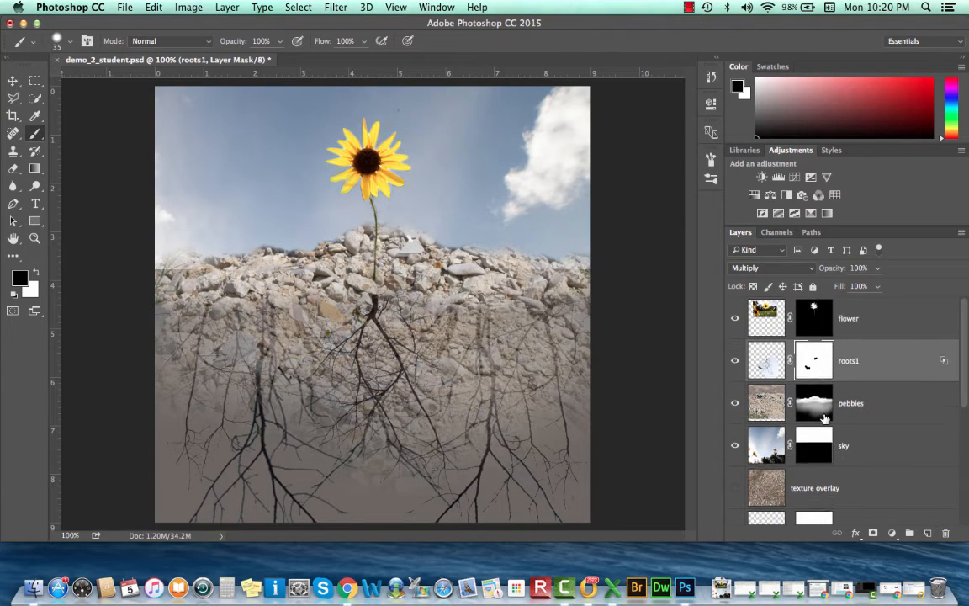
{"action": "left_click", "coordinate": [816, 416]}
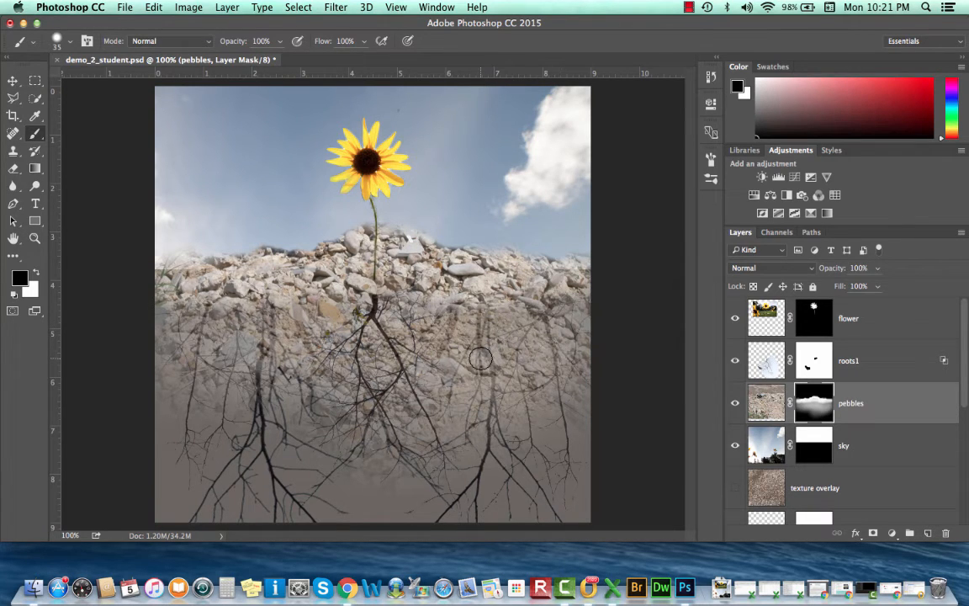
{"action": "key", "text": "bracketright"}
{"action": "key", "text": "bracketright"}
{"action": "key", "text": "bracketright"}
{"action": "key", "text": "bracketright"}
{"action": "key", "text": "bracketright"}
{"action": "key", "text": "bracketright"}
{"action": "key", "text": "bracketright"}
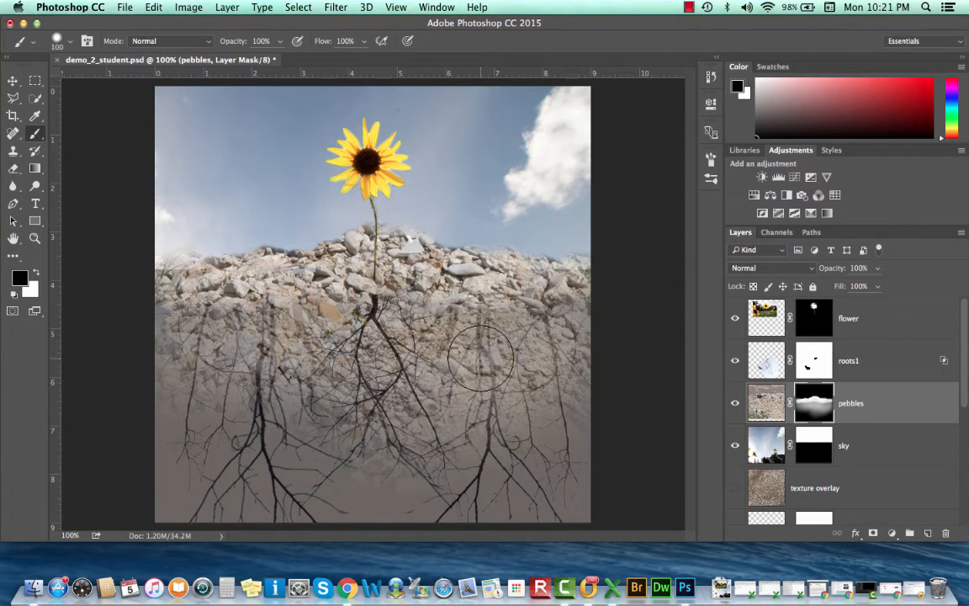
{"action": "mouse_move", "coordinate": [480, 357]}
{"action": "left_mouse_down"}
{"action": "mouse_move", "coordinate": [509, 395]}
{"action": "mouse_move", "coordinate": [496, 393]}
{"action": "left_mouse_up"}
{"action": "left_click", "coordinate": [278, 42]}
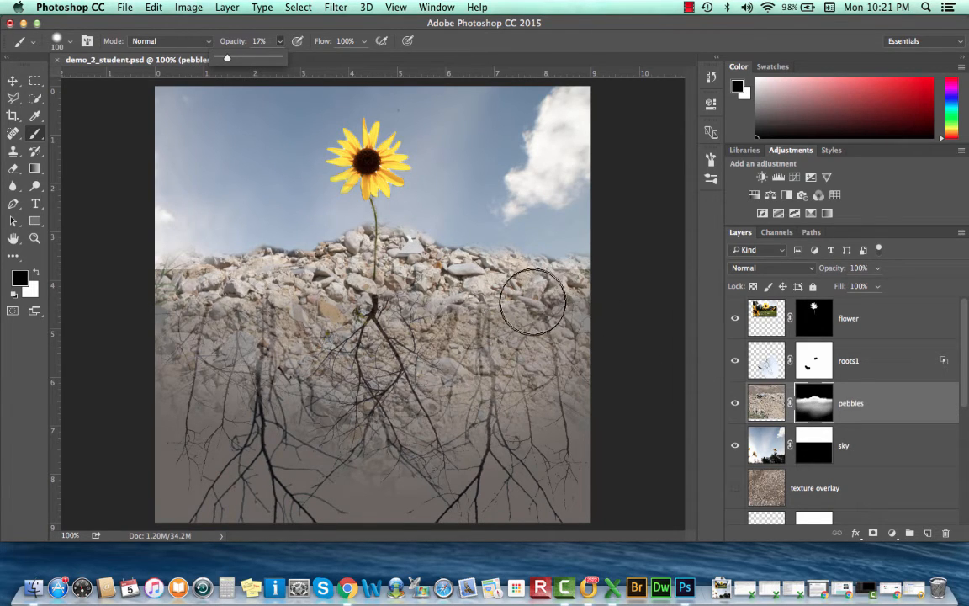
{"action": "left_click_drag", "start_coordinate": [484, 398], "coordinate": [476, 320]}
{"action": "mouse_move", "coordinate": [305, 400]}
{"action": "left_mouse_down"}
{"action": "mouse_move", "coordinate": [264, 381]}
{"action": "mouse_move", "coordinate": [253, 352]}
{"action": "mouse_move", "coordinate": [261, 323]}
{"action": "mouse_move", "coordinate": [270, 349]}
{"action": "mouse_move", "coordinate": [319, 401]}
{"action": "mouse_move", "coordinate": [355, 416]}
{"action": "mouse_move", "coordinate": [462, 400]}
{"action": "mouse_move", "coordinate": [535, 342]}
{"action": "mouse_move", "coordinate": [487, 409]}
{"action": "mouse_move", "coordinate": [538, 397]}
{"action": "mouse_move", "coordinate": [581, 352]}
{"action": "mouse_move", "coordinate": [538, 334]}
{"action": "mouse_move", "coordinate": [243, 353]}
{"action": "mouse_move", "coordinate": [233, 336]}
{"action": "mouse_move", "coordinate": [322, 342]}
{"action": "mouse_move", "coordinate": [312, 397]}
{"action": "mouse_move", "coordinate": [301, 323]}
{"action": "mouse_move", "coordinate": [227, 307]}
{"action": "mouse_move", "coordinate": [186, 315]}
{"action": "mouse_move", "coordinate": [446, 304]}
{"action": "left_mouse_up"}
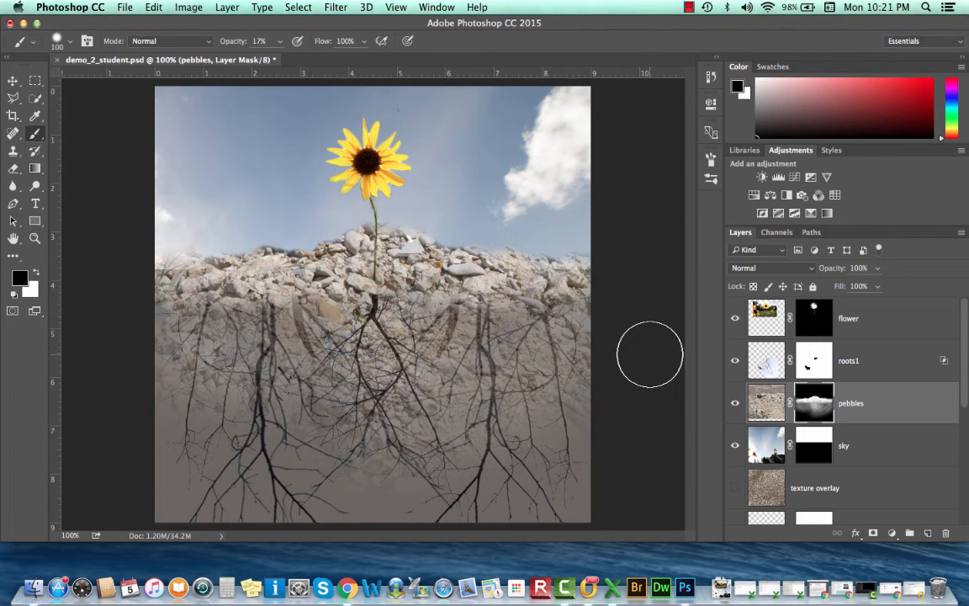
{"action": "mouse_move", "coordinate": [382, 425]}
{"action": "left_mouse_down"}
{"action": "mouse_move", "coordinate": [394, 335]}
{"action": "mouse_move", "coordinate": [340, 341]}
{"action": "left_mouse_up"}
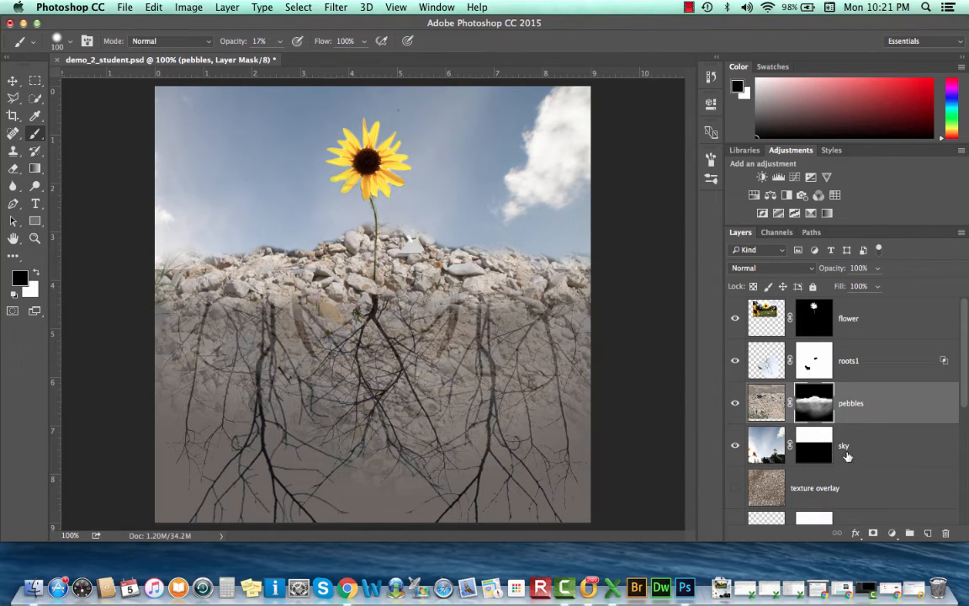
Step: Make the soil layer above Layer 0 visible again
{"action": "scroll", "coordinate": [846, 456], "scroll_direction": "down", "scroll_amount": 3}
{"action": "scroll", "coordinate": [847, 457], "scroll_direction": "up", "scroll_amount": 2}
{"action": "scroll", "coordinate": [847, 457], "scroll_direction": "down", "scroll_amount": 2}
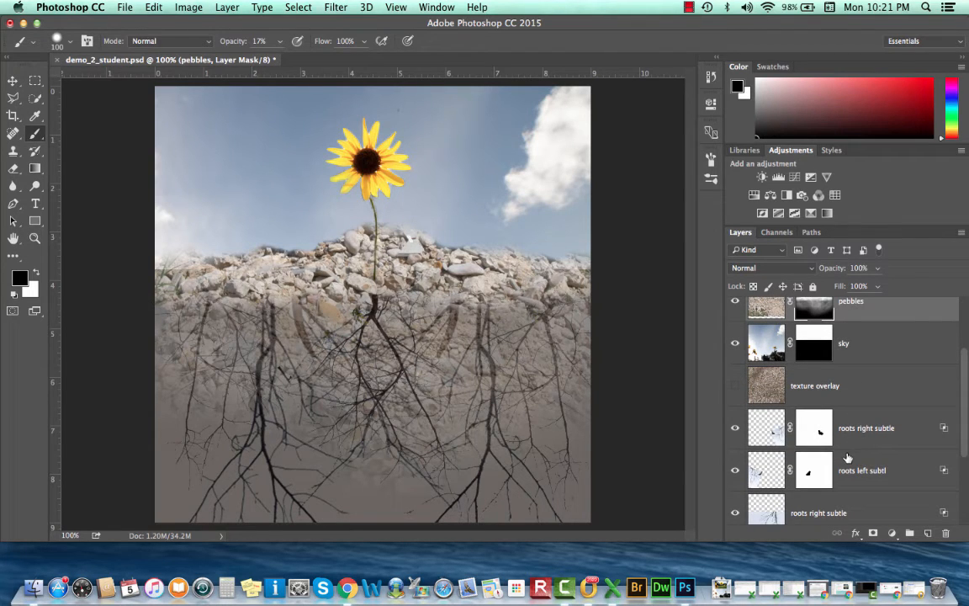
{"action": "scroll", "coordinate": [847, 457], "scroll_direction": "down", "scroll_amount": 3}
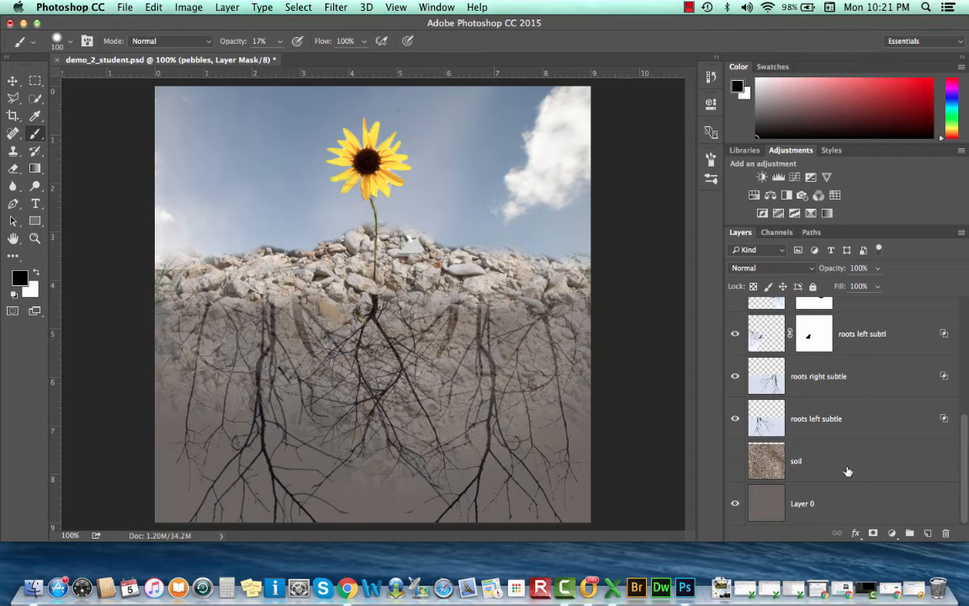
{"action": "left_click", "coordinate": [735, 462]}
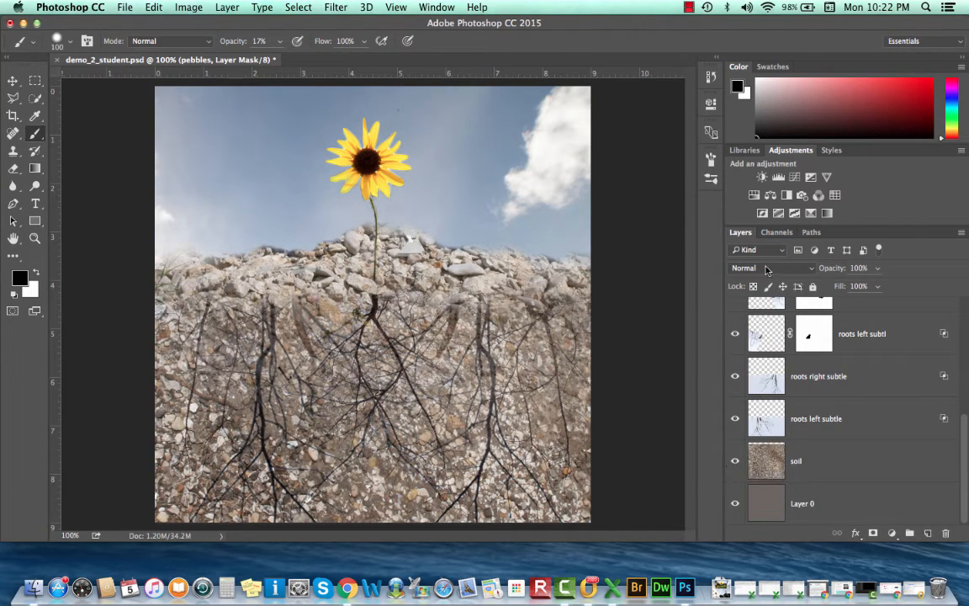
{"action": "left_click", "coordinate": [812, 269]}
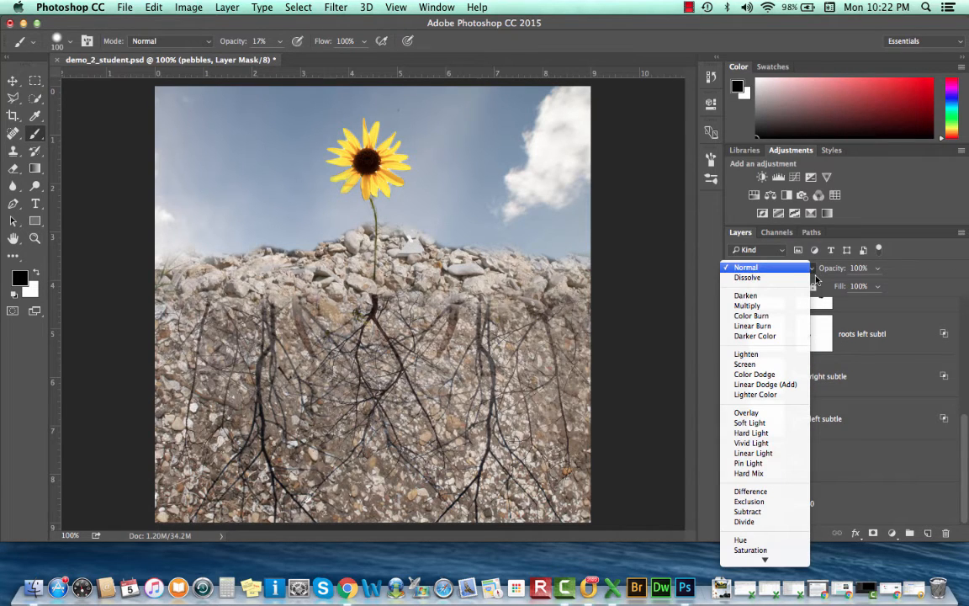
{"action": "left_click", "coordinate": [799, 305]}
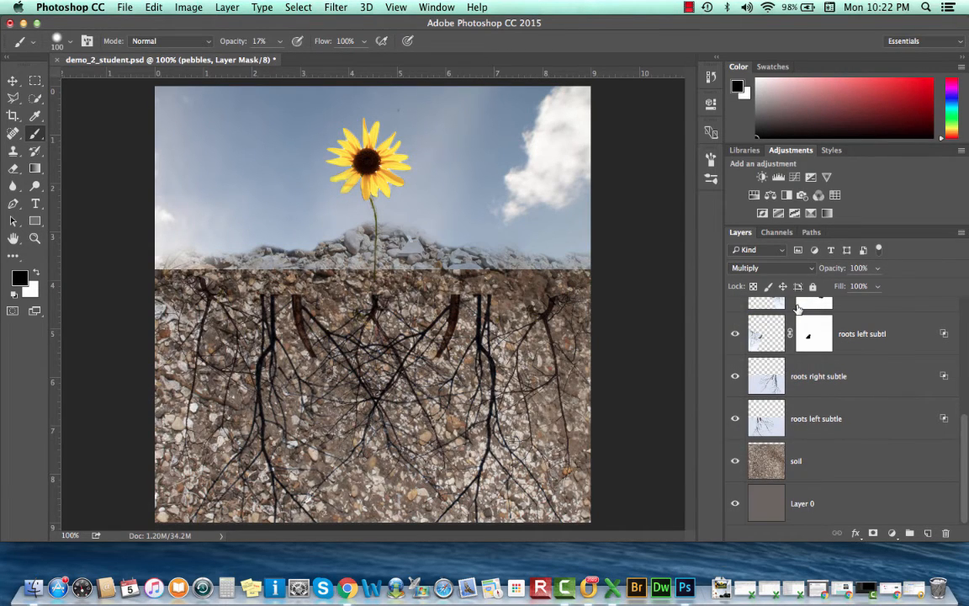
{"action": "left_click", "coordinate": [794, 268]}
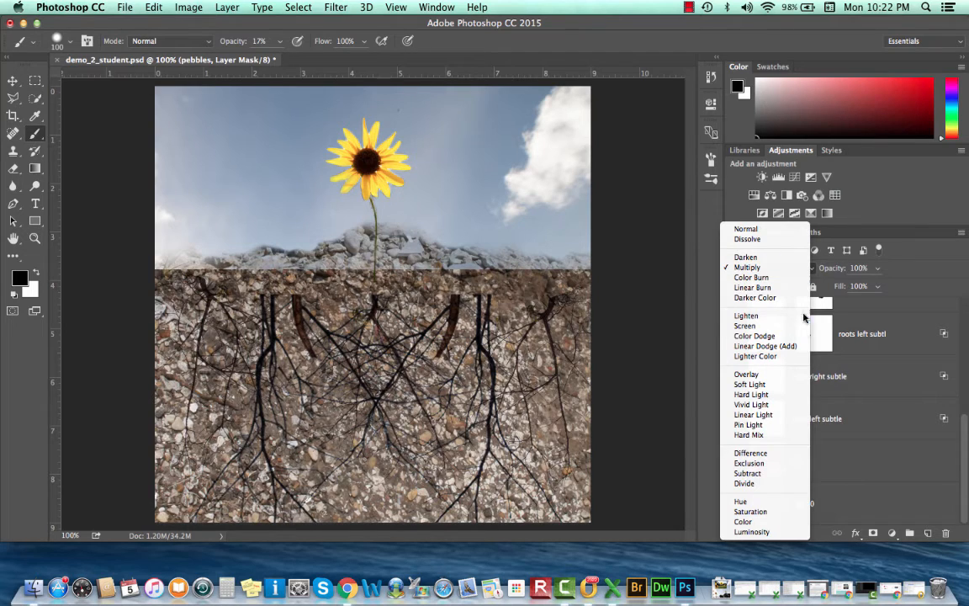
{"action": "left_click", "coordinate": [796, 380]}
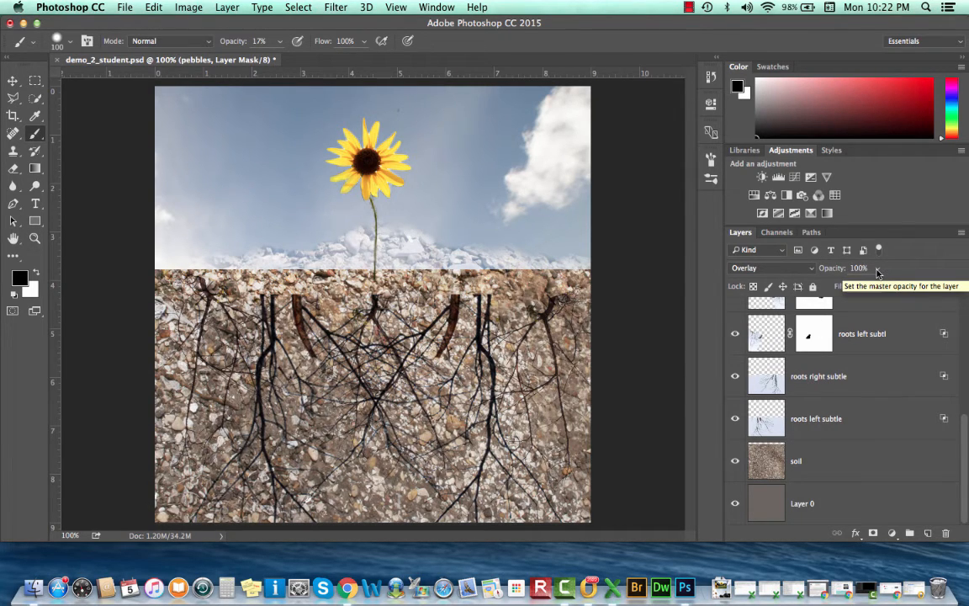
{"action": "scroll", "coordinate": [786, 362], "scroll_direction": "up", "scroll_amount": 5}
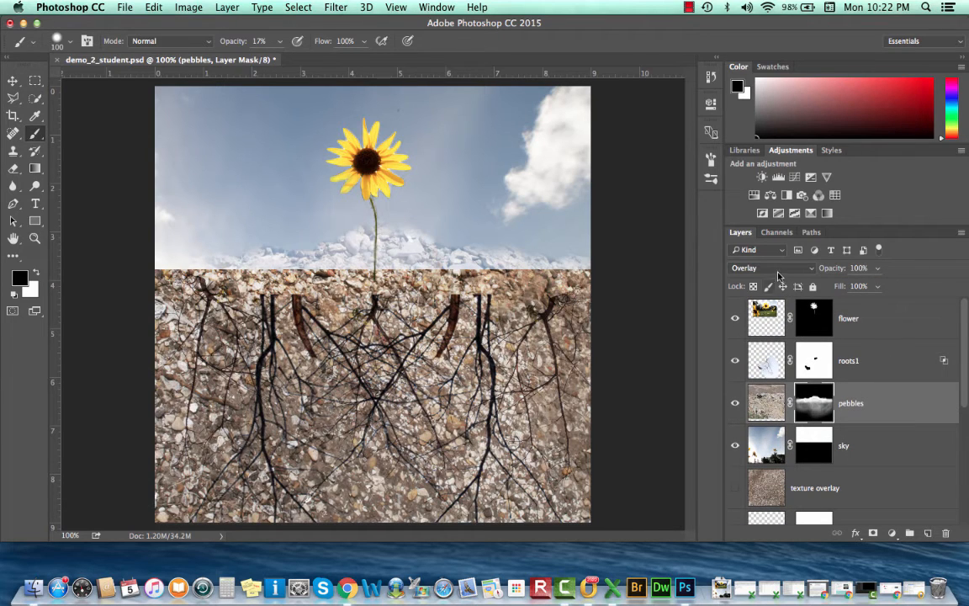
{"action": "left_click", "coordinate": [778, 272]}
{"action": "left_click", "coordinate": [860, 400]}
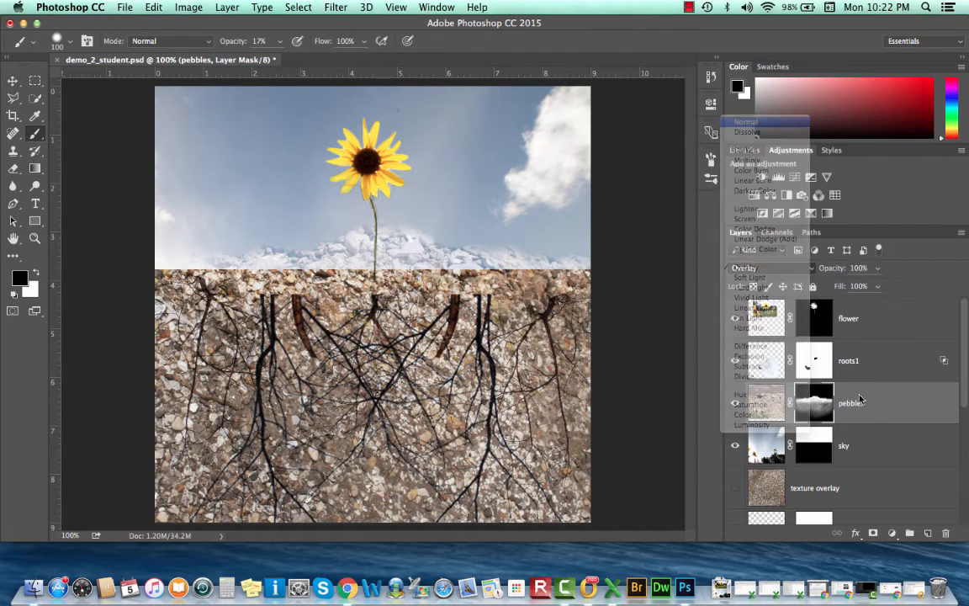
Step: Set the soil layer's blend mode to Overlay and its opacity to 11%
{"action": "scroll", "coordinate": [866, 421], "scroll_direction": "down", "scroll_amount": 5}
{"action": "left_click", "coordinate": [854, 449]}
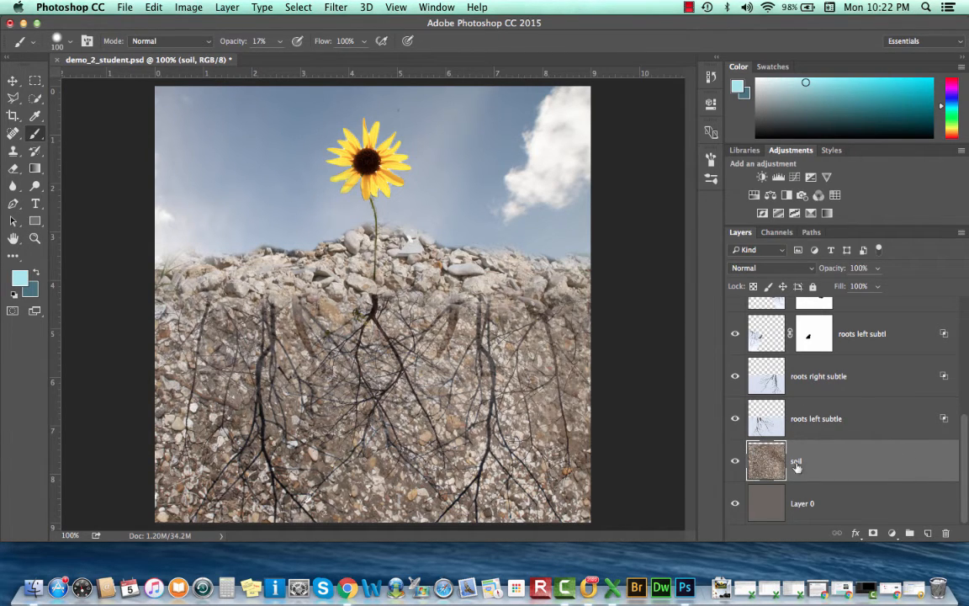
{"action": "left_click", "coordinate": [810, 269]}
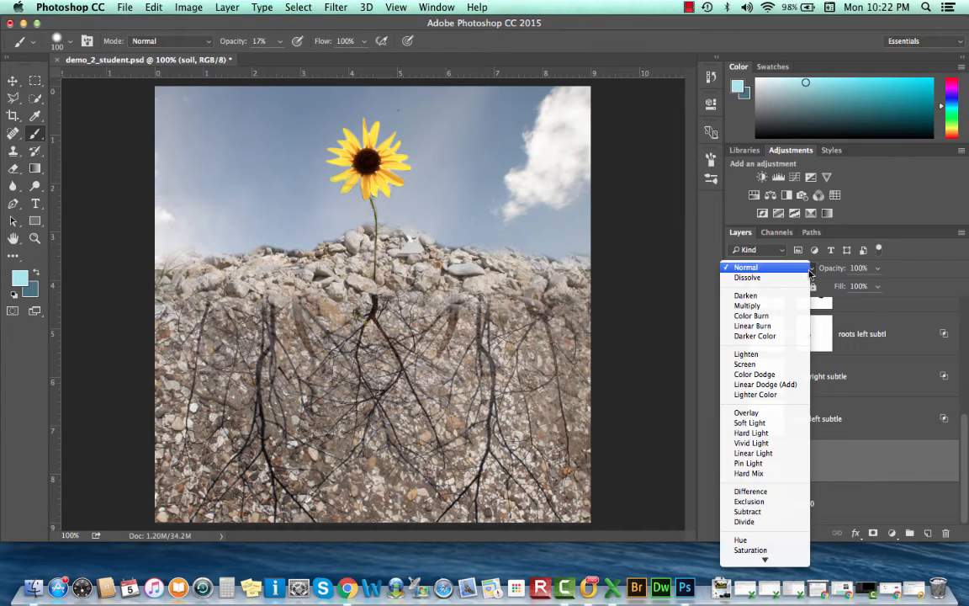
{"action": "left_click", "coordinate": [773, 414]}
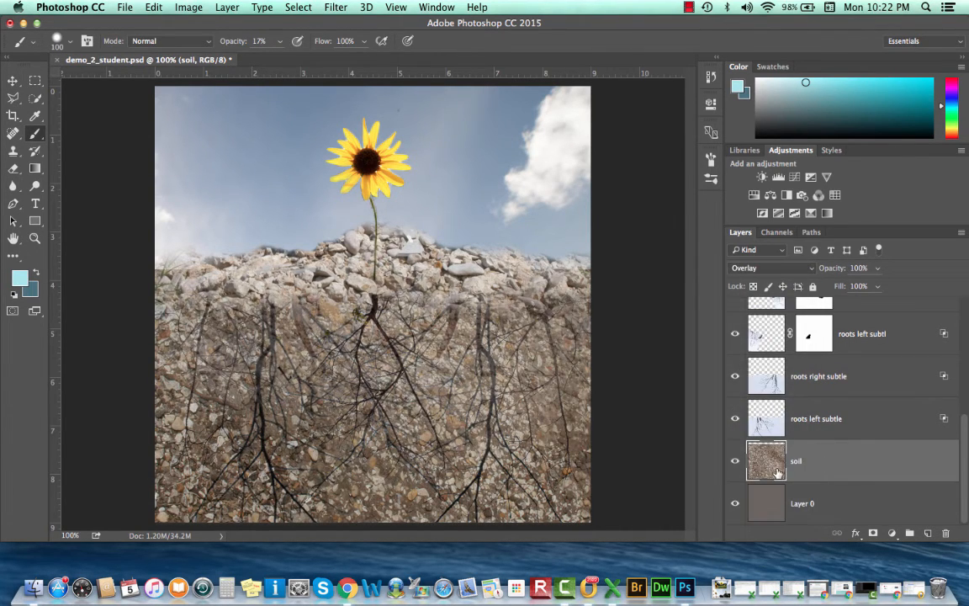
{"action": "left_click", "coordinate": [877, 267]}
{"action": "left_click_drag", "start_coordinate": [875, 284], "coordinate": [821, 288]}
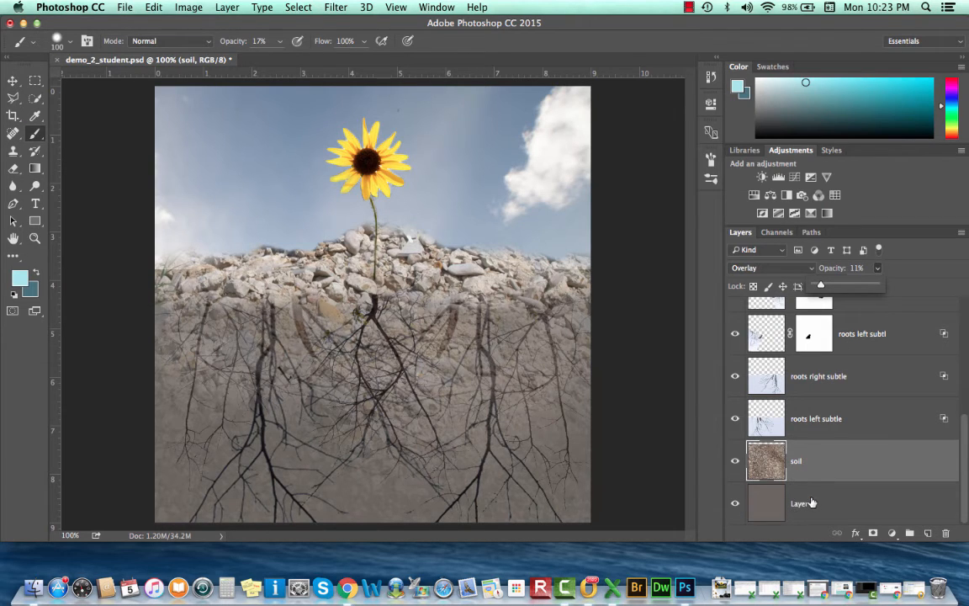
{"action": "left_click", "coordinate": [767, 501]}
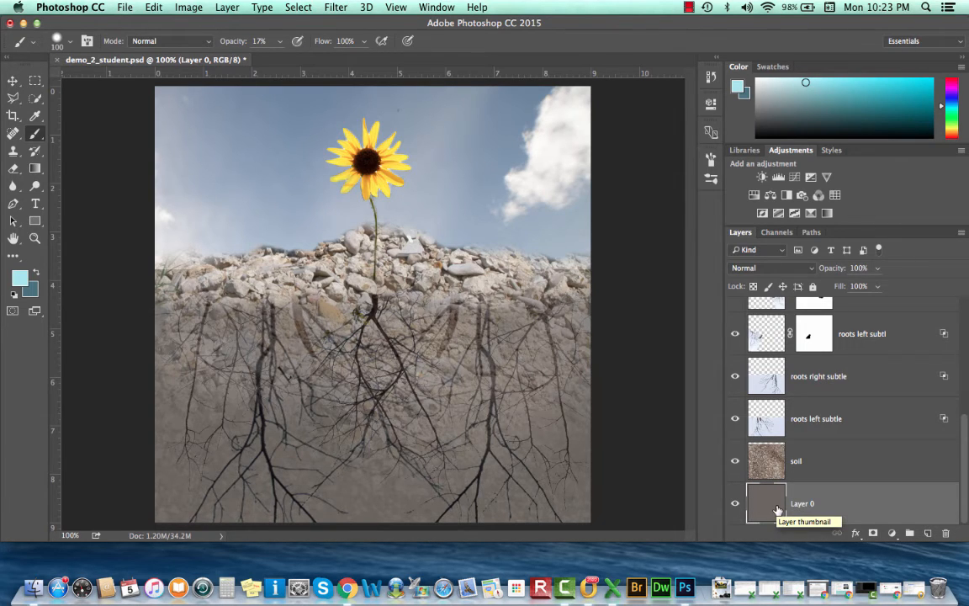
{"action": "left_click", "coordinate": [148, 6]}
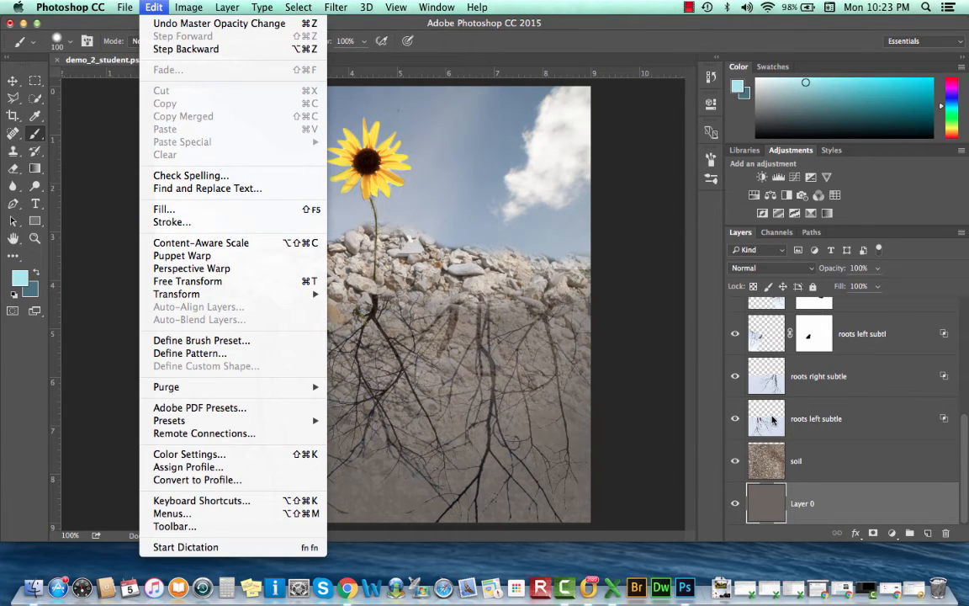
{"action": "left_click", "coordinate": [764, 520]}
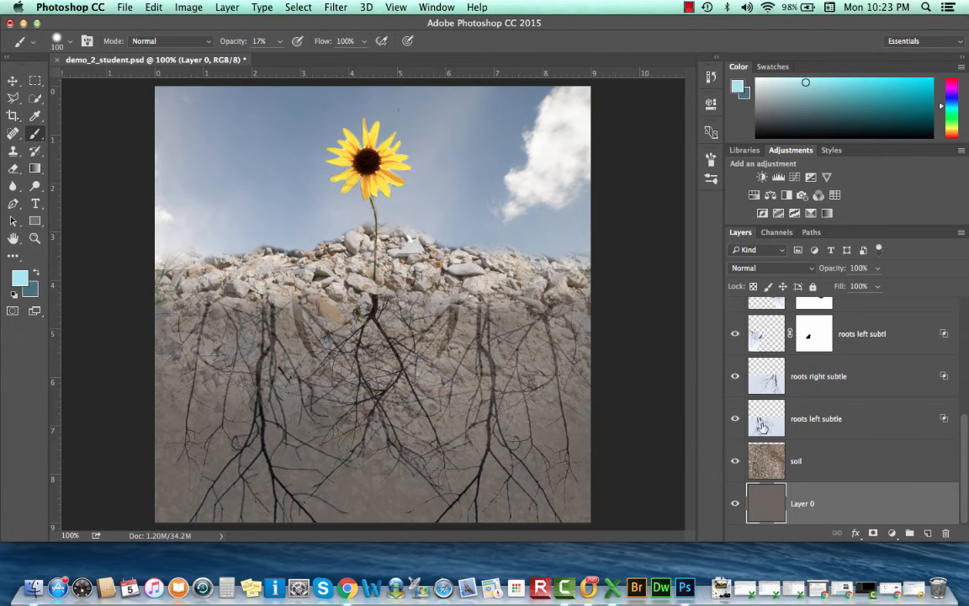
Step: Select the flower layer in the layer stack
{"action": "scroll", "coordinate": [810, 497], "scroll_direction": "up", "scroll_amount": 2}
{"action": "scroll", "coordinate": [810, 471], "scroll_direction": "up", "scroll_amount": 6}
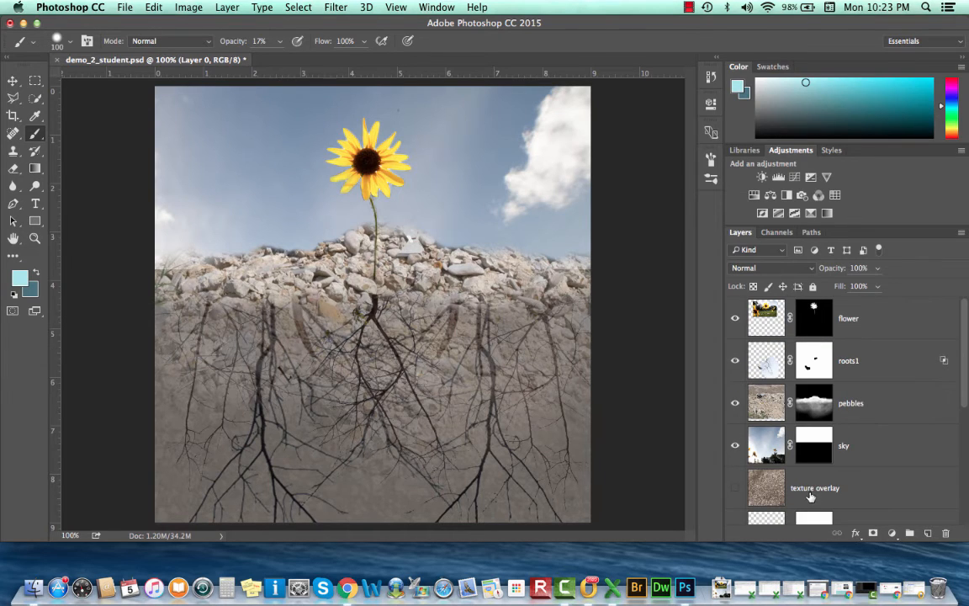
{"action": "scroll", "coordinate": [839, 391], "scroll_direction": "down", "scroll_amount": 6}
{"action": "scroll", "coordinate": [839, 391], "scroll_direction": "down", "scroll_amount": 2}
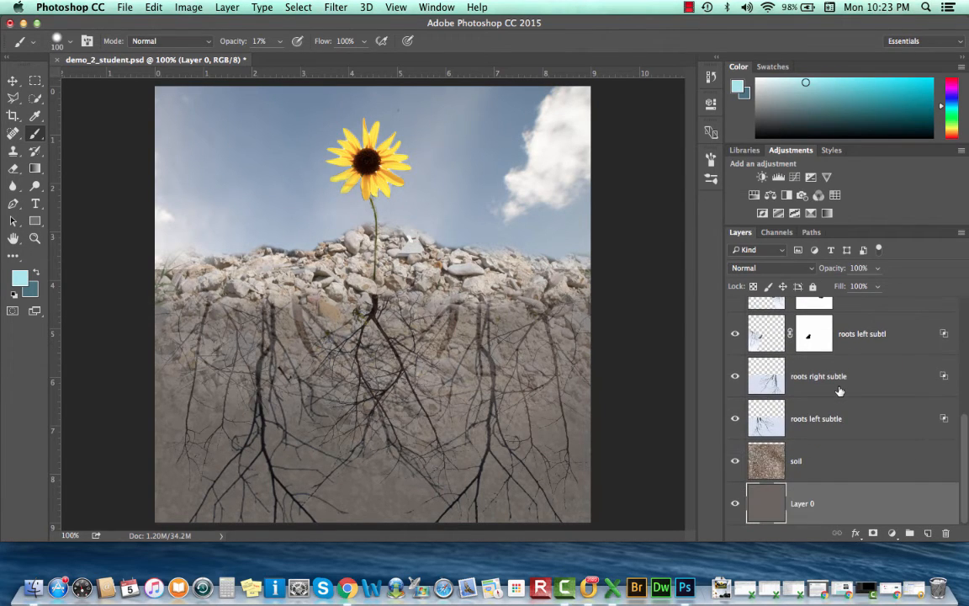
{"action": "scroll", "coordinate": [839, 390], "scroll_direction": "up", "scroll_amount": 6}
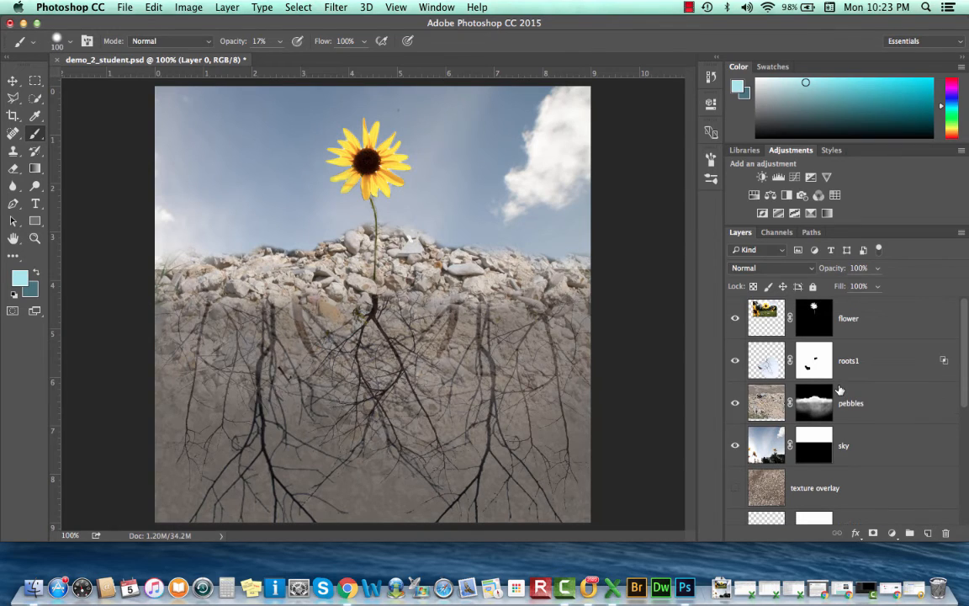
{"action": "left_click", "coordinate": [849, 321]}
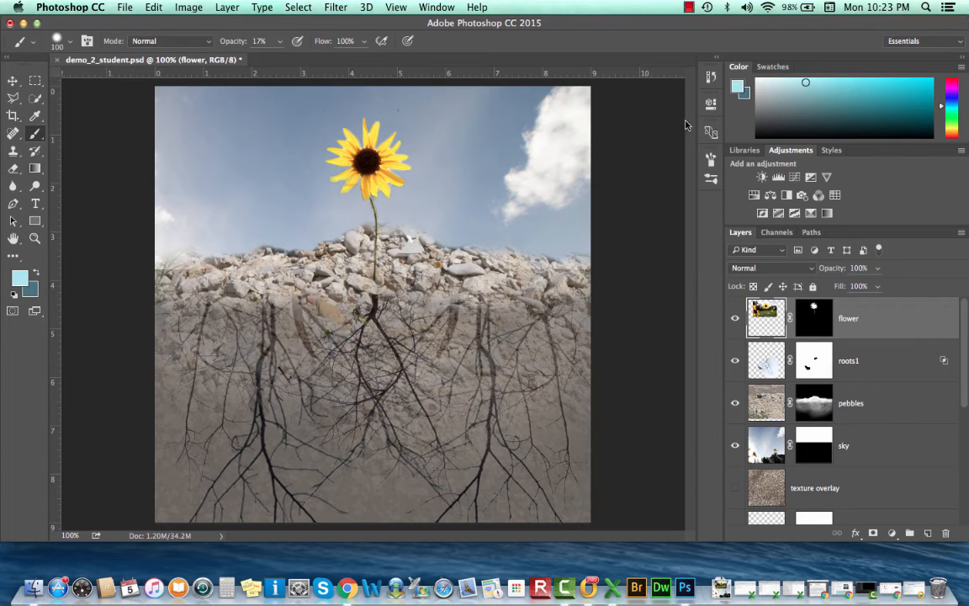
Step: Add a Brightness/Contrast adjustment layer above the flower layer with brightness -141 and contrast 34
{"action": "left_click", "coordinate": [422, 7]}
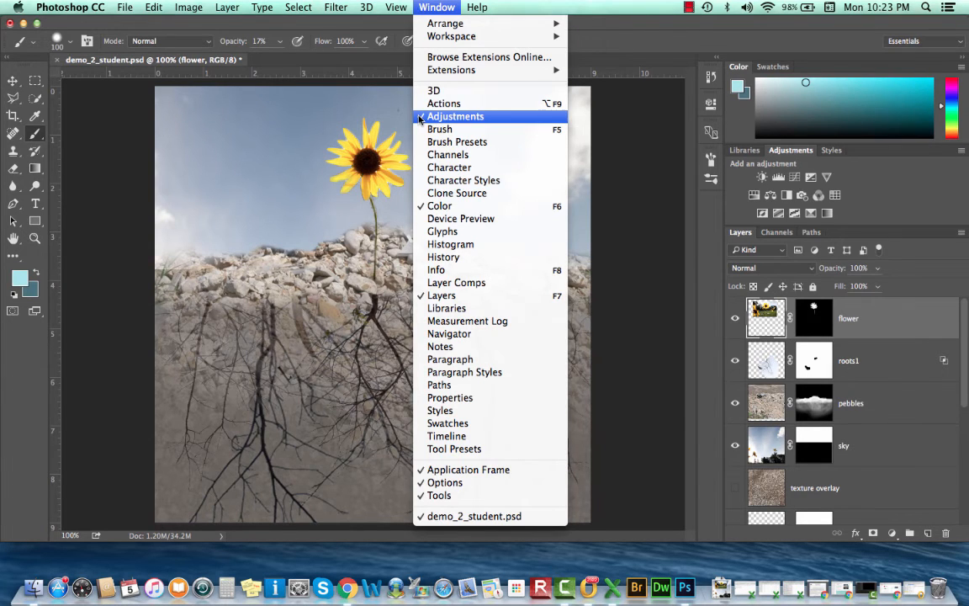
{"action": "left_click", "coordinate": [436, 6]}
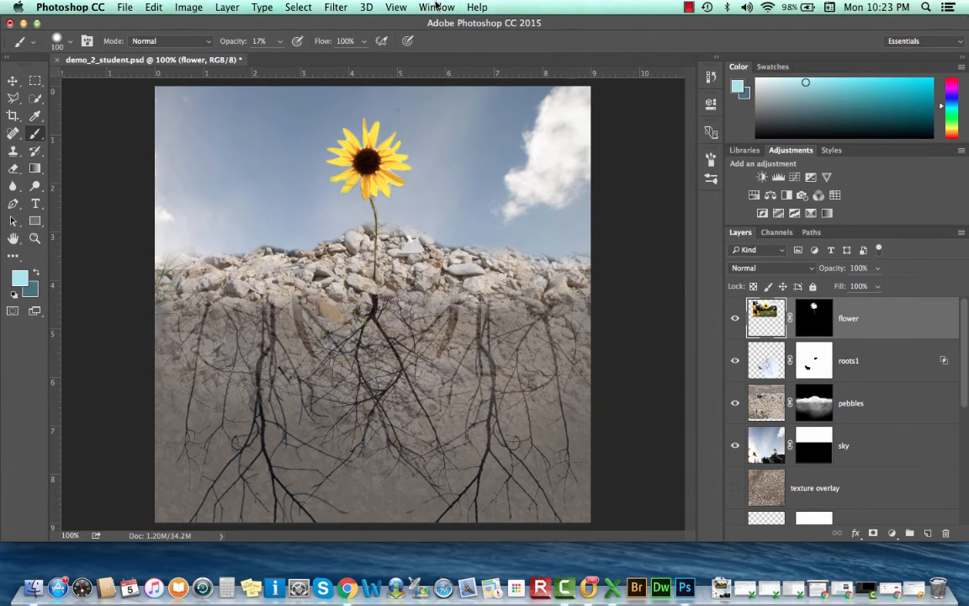
{"action": "left_click", "coordinate": [763, 177]}
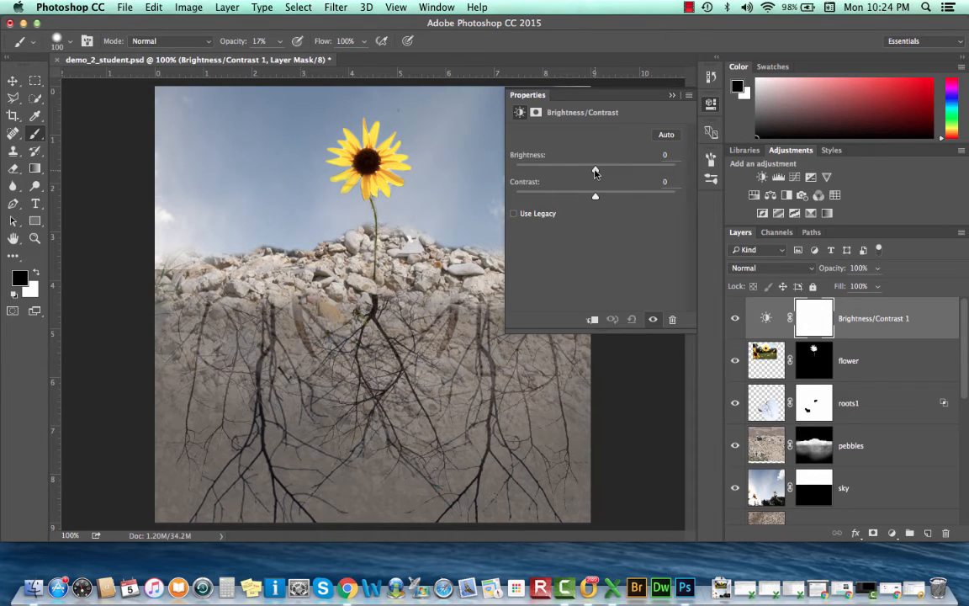
{"action": "left_click_drag", "start_coordinate": [595, 171], "coordinate": [520, 192]}
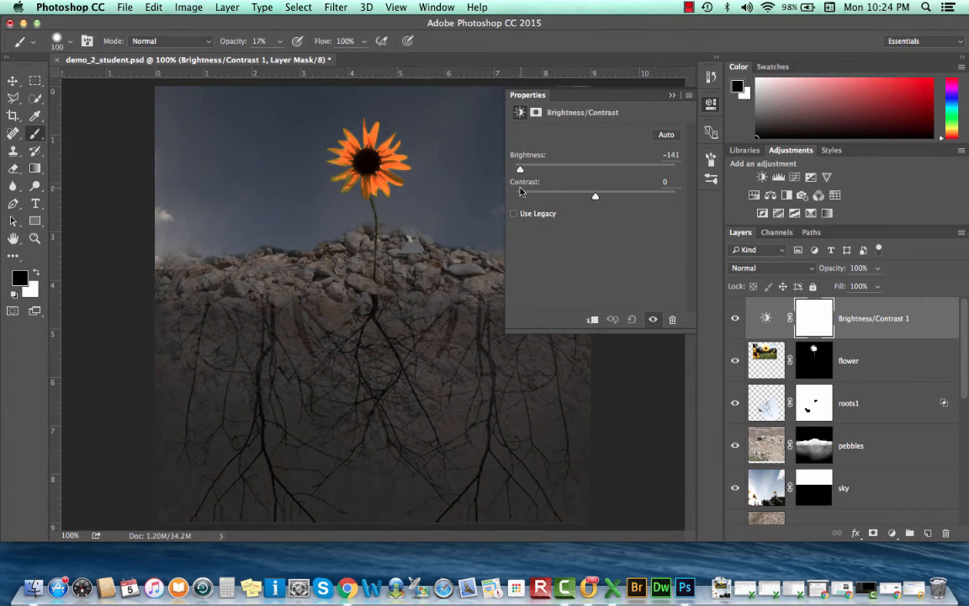
{"action": "left_click_drag", "start_coordinate": [595, 196], "coordinate": [623, 202]}
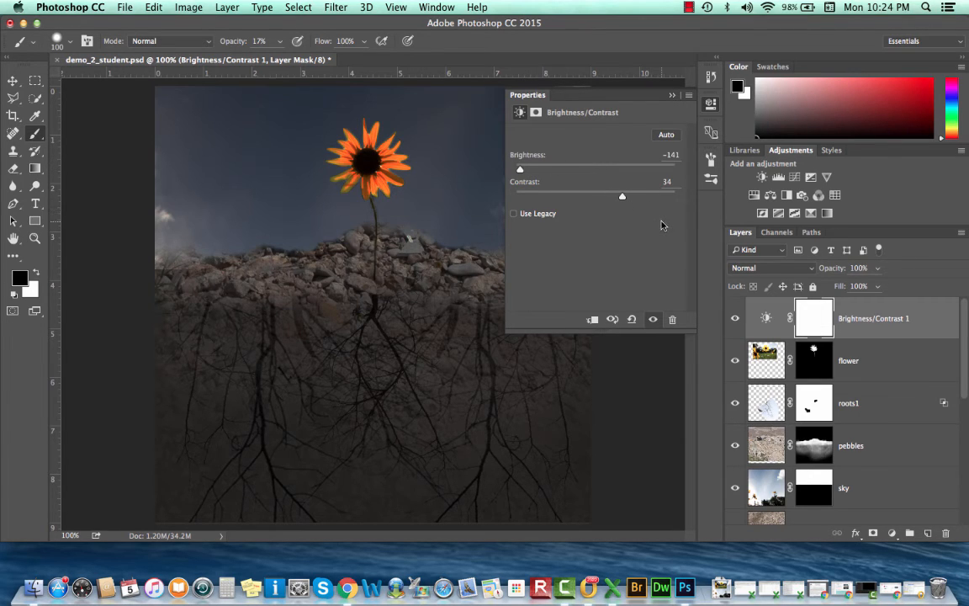
{"action": "left_click", "coordinate": [672, 96]}
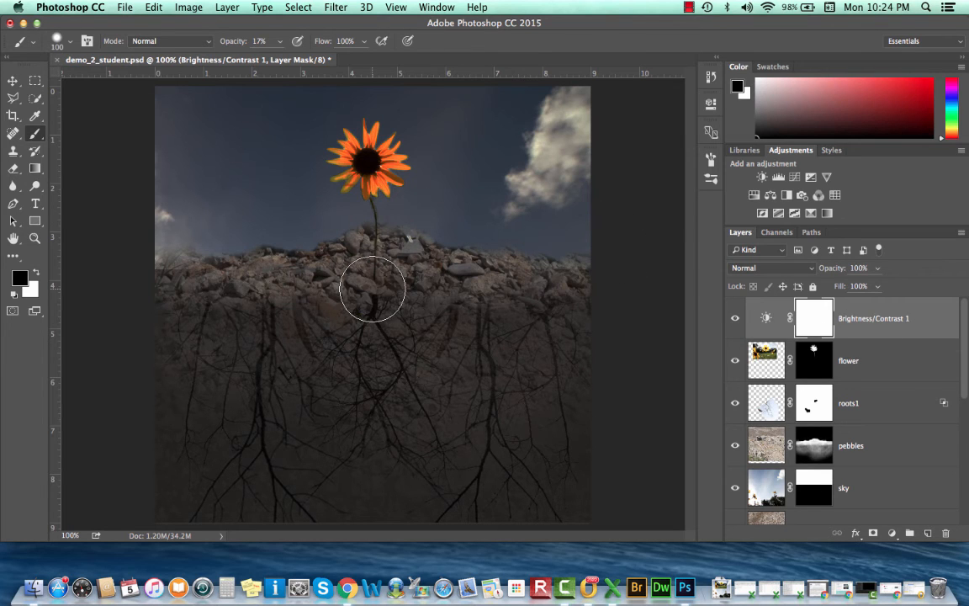
Step: Paint black on the Brightness/Contrast layer mask with a 600 px brush at 17% opacity over the image centre, leaving the edges dark
{"action": "key", "text": "bracketright"}
{"action": "key", "text": "bracketright"}
{"action": "key", "text": "bracketright"}
{"action": "key", "text": "bracketright"}
{"action": "key", "text": "bracketright"}
{"action": "key", "text": "bracketright"}
{"action": "key", "text": "bracketright"}
{"action": "key", "text": "bracketright"}
{"action": "key", "text": "bracketright"}
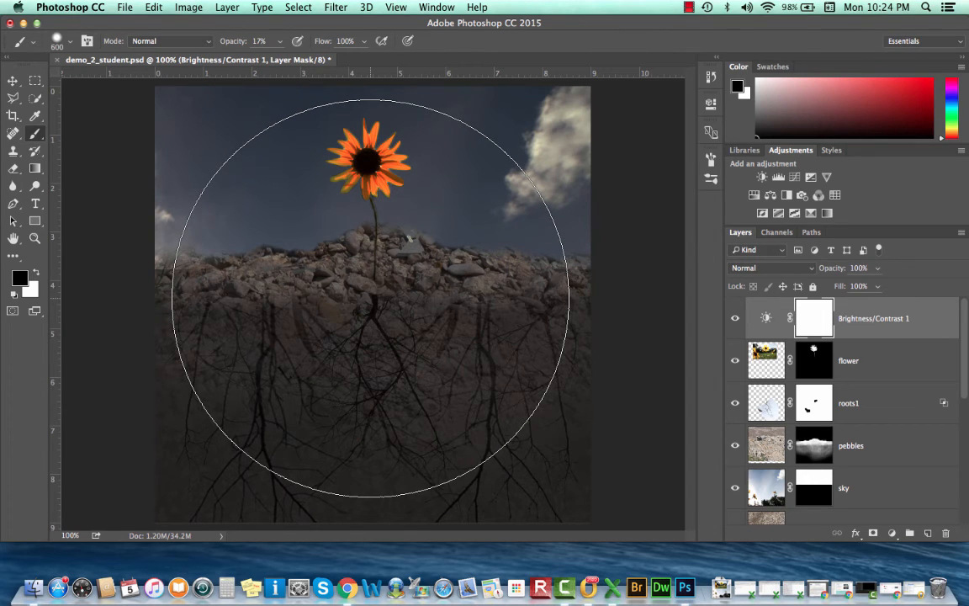
{"action": "key", "text": "x"}
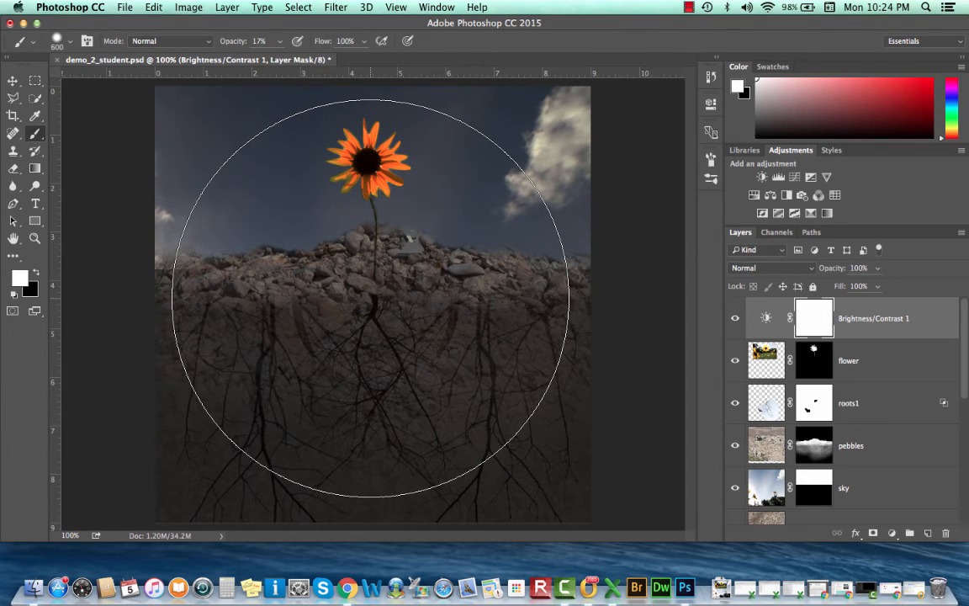
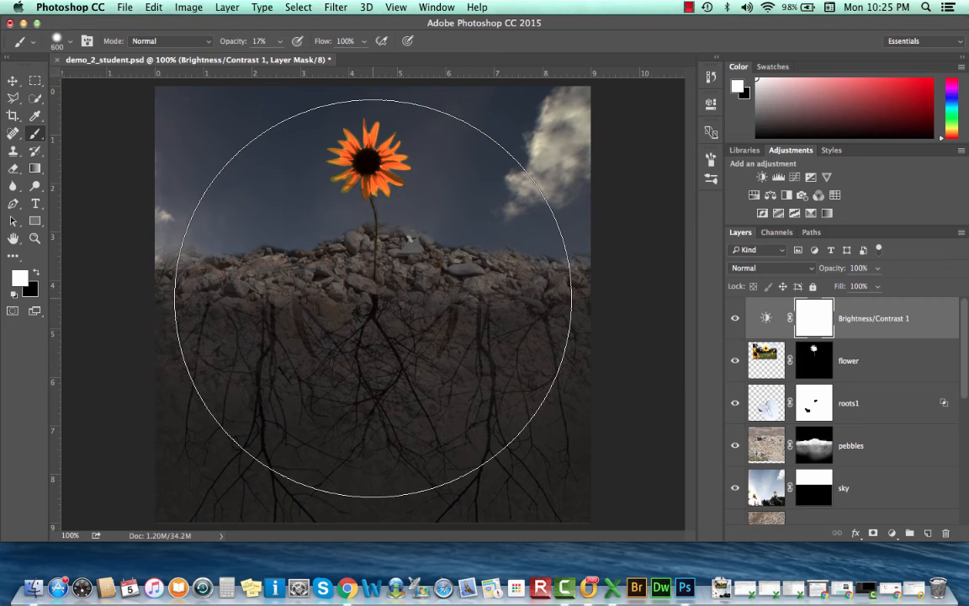
{"action": "key", "text": "x"}
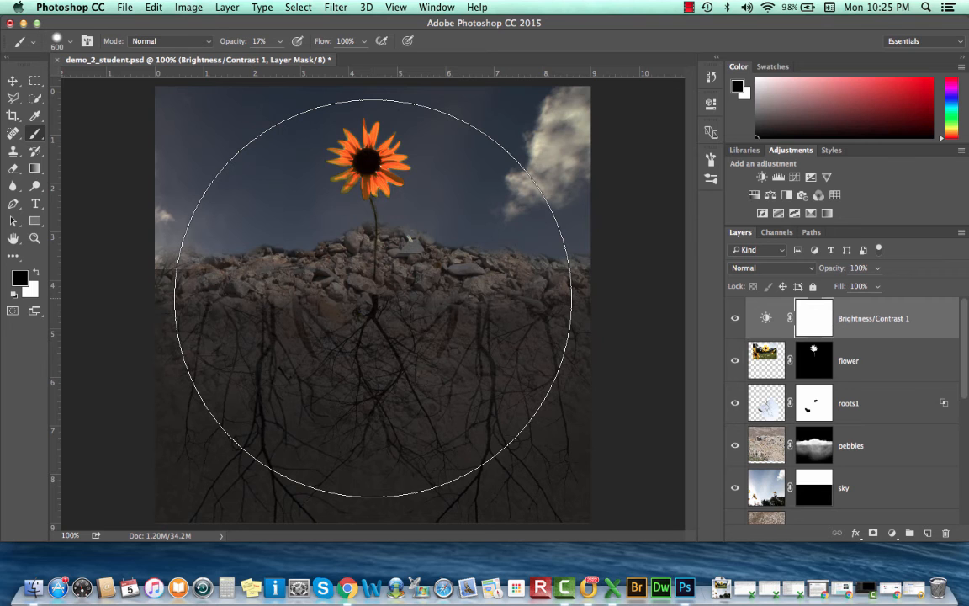
{"action": "left_click", "coordinate": [372, 298]}
{"action": "left_click", "coordinate": [373, 298]}
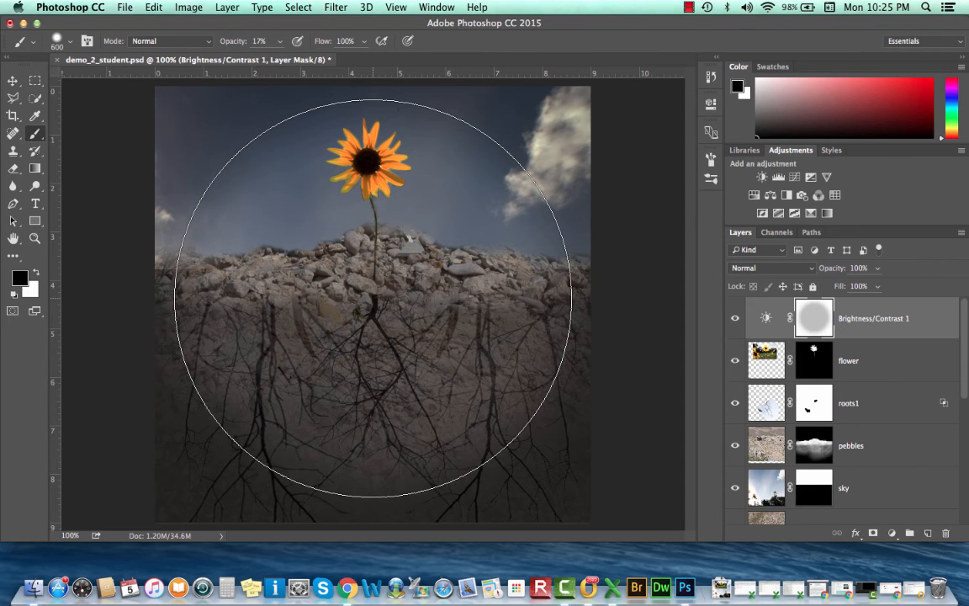
{"action": "left_click", "coordinate": [380, 301]}
{"action": "left_click", "coordinate": [441, 266]}
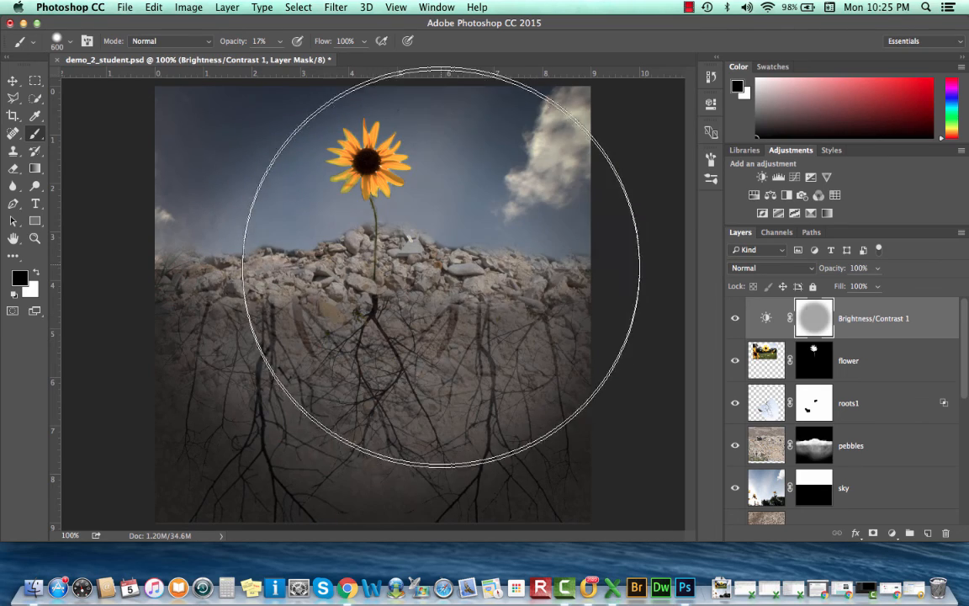
{"action": "left_click", "coordinate": [445, 345]}
{"action": "mouse_move", "coordinate": [325, 330]}
{"action": "left_mouse_down"}
{"action": "mouse_move", "coordinate": [297, 228]}
{"action": "mouse_move", "coordinate": [314, 212]}
{"action": "mouse_move", "coordinate": [303, 238]}
{"action": "mouse_move", "coordinate": [380, 269]}
{"action": "mouse_move", "coordinate": [428, 220]}
{"action": "left_mouse_up"}
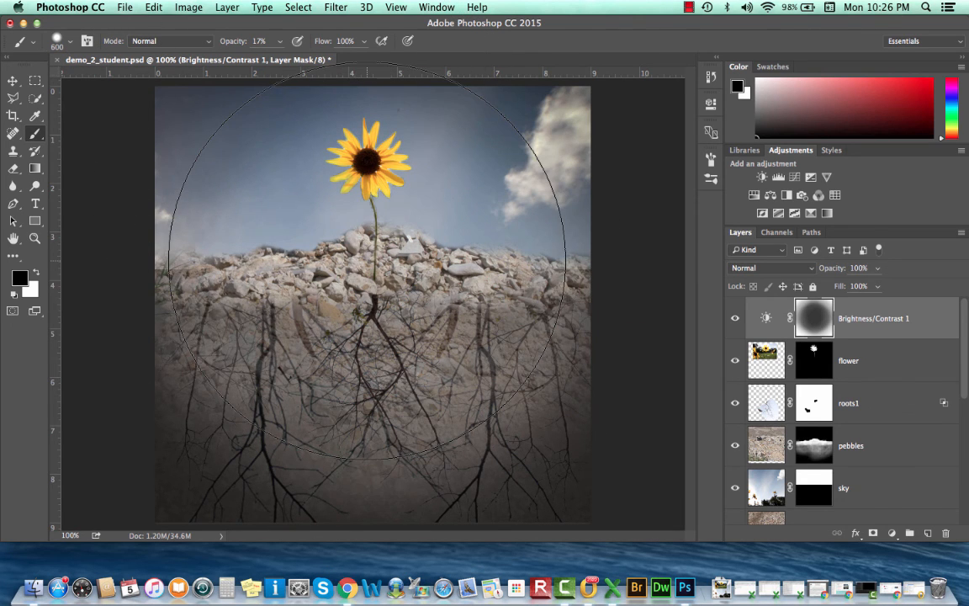
Step: Compare the composite with and without the Brightness/Contrast vignette by toggling the adjustment layer's visibility
{"action": "left_click", "coordinate": [737, 318]}
{"action": "left_click", "coordinate": [737, 318]}
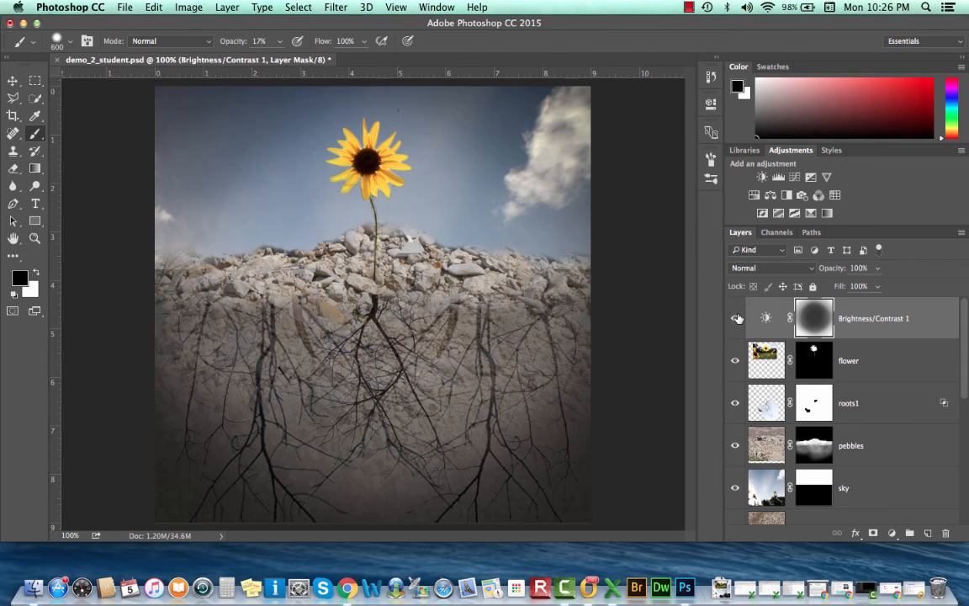
{"action": "left_click", "coordinate": [738, 318]}
{"action": "left_click", "coordinate": [738, 318]}
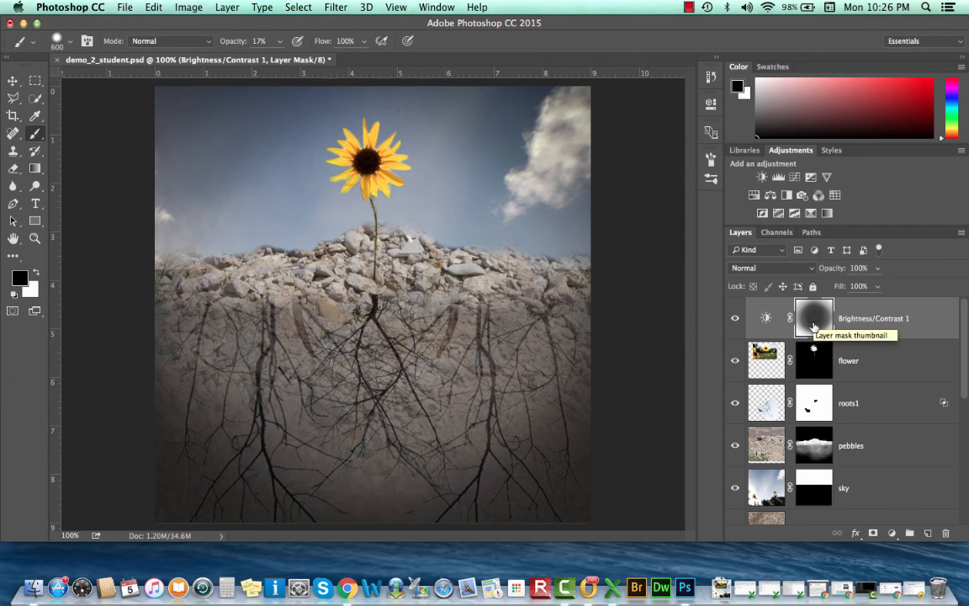
{"action": "left_click", "coordinate": [152, 7]}
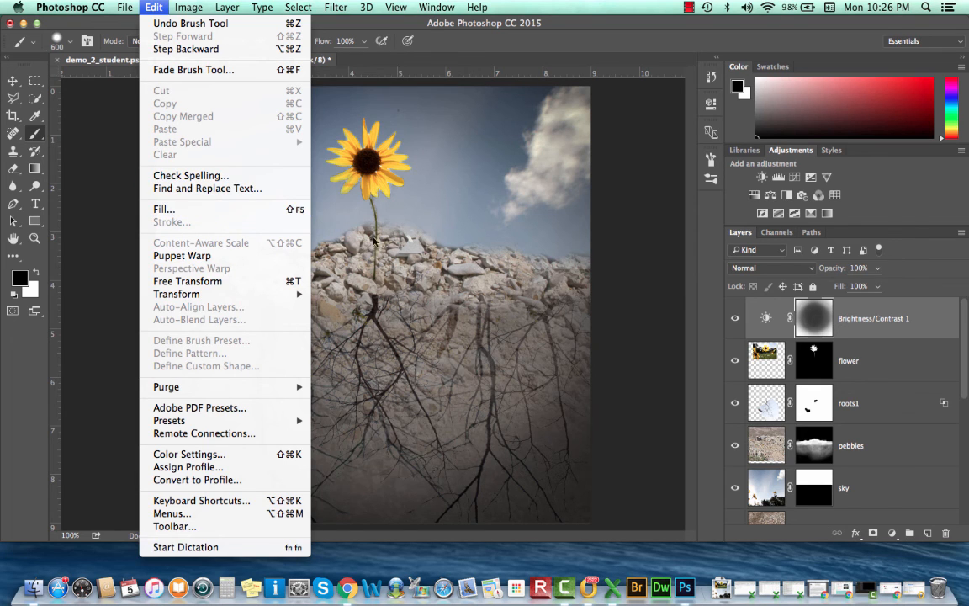
{"action": "left_click", "coordinate": [550, 245]}
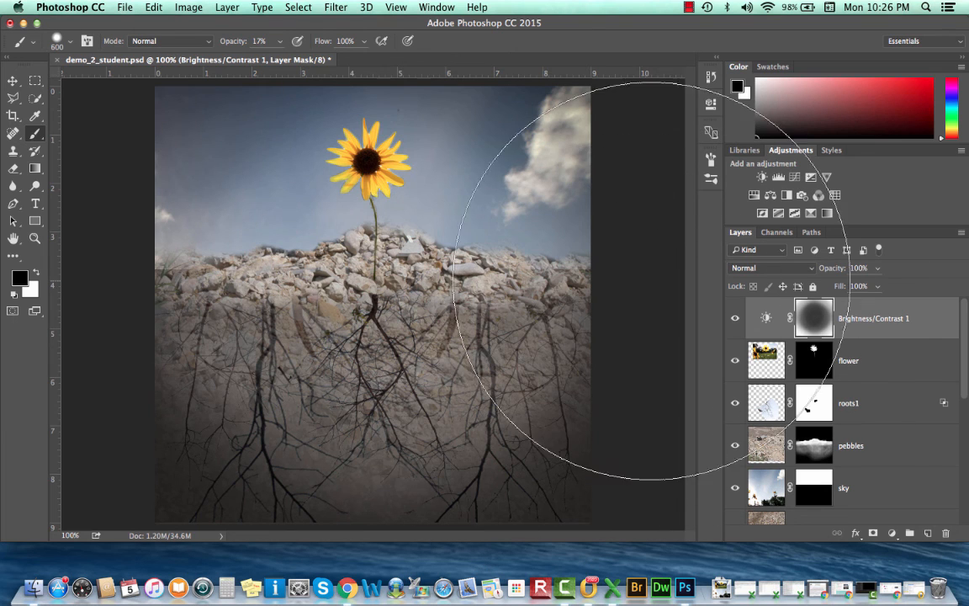
{"action": "left_click", "coordinate": [737, 317]}
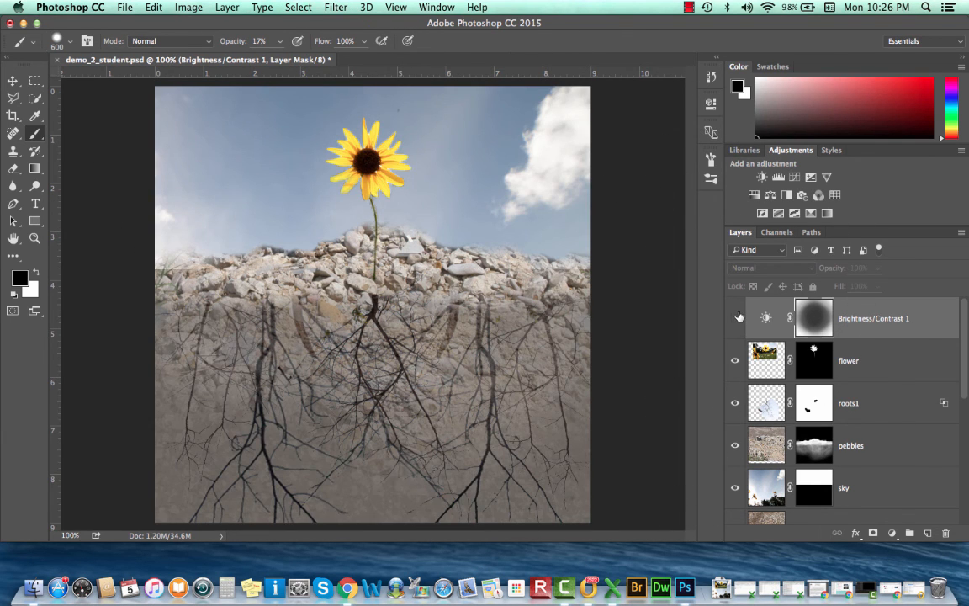
{"action": "left_click", "coordinate": [737, 318]}
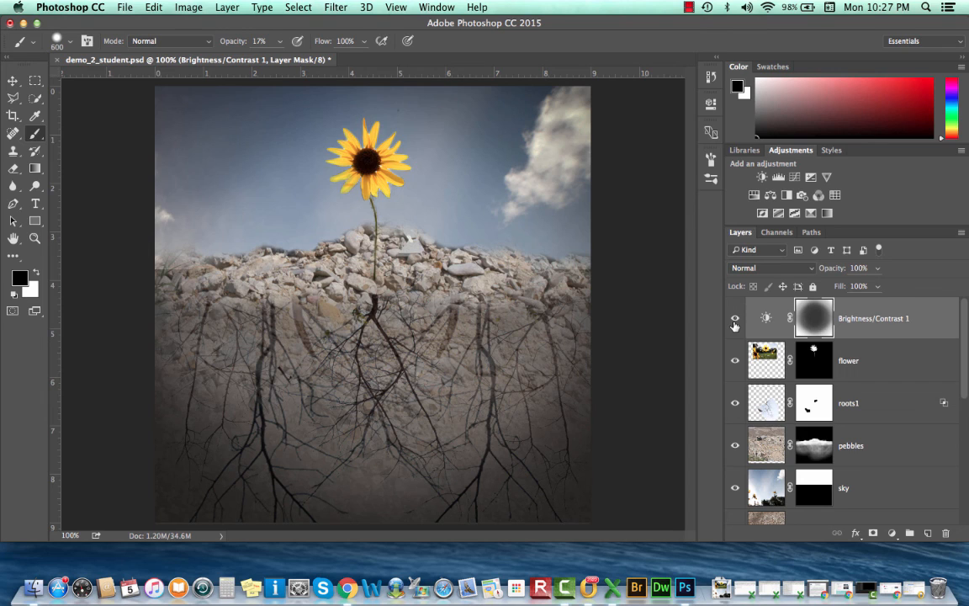
Step: Review the blending options and Blend If settings of the roots right subtle layer that has no mask
{"action": "scroll", "coordinate": [764, 388], "scroll_direction": "down", "scroll_amount": 6}
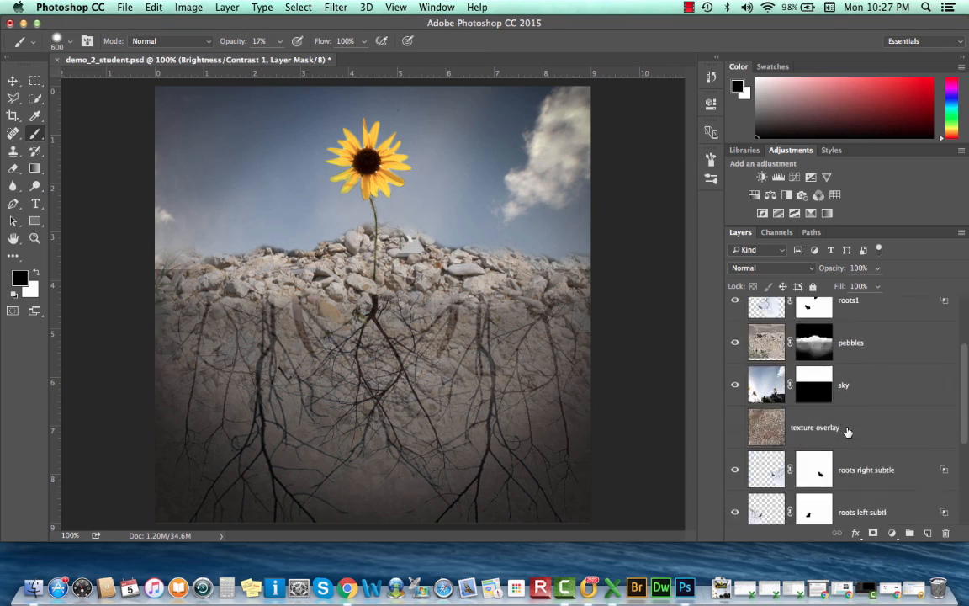
{"action": "double_click", "coordinate": [778, 387]}
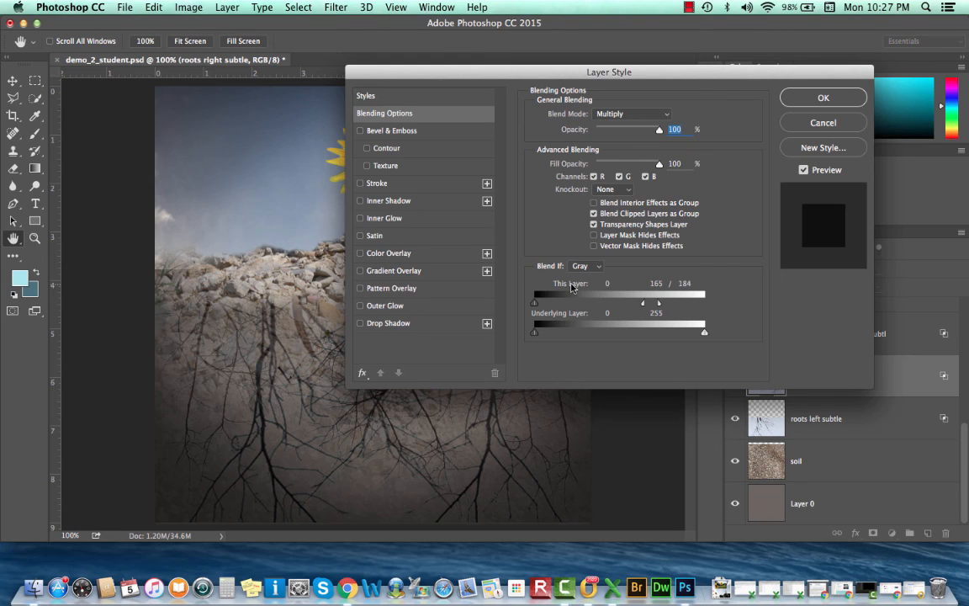
{"action": "key", "text": "Return"}
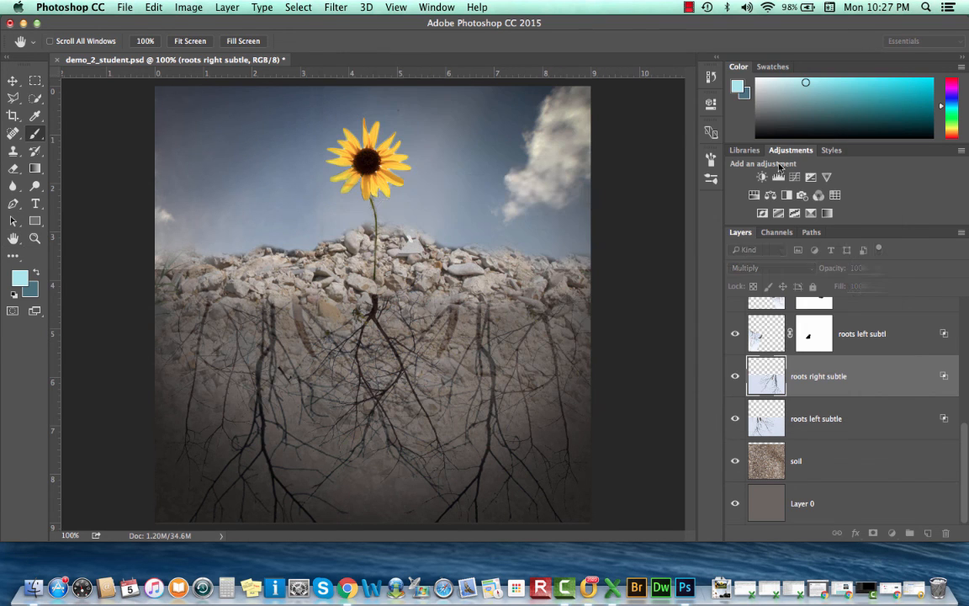